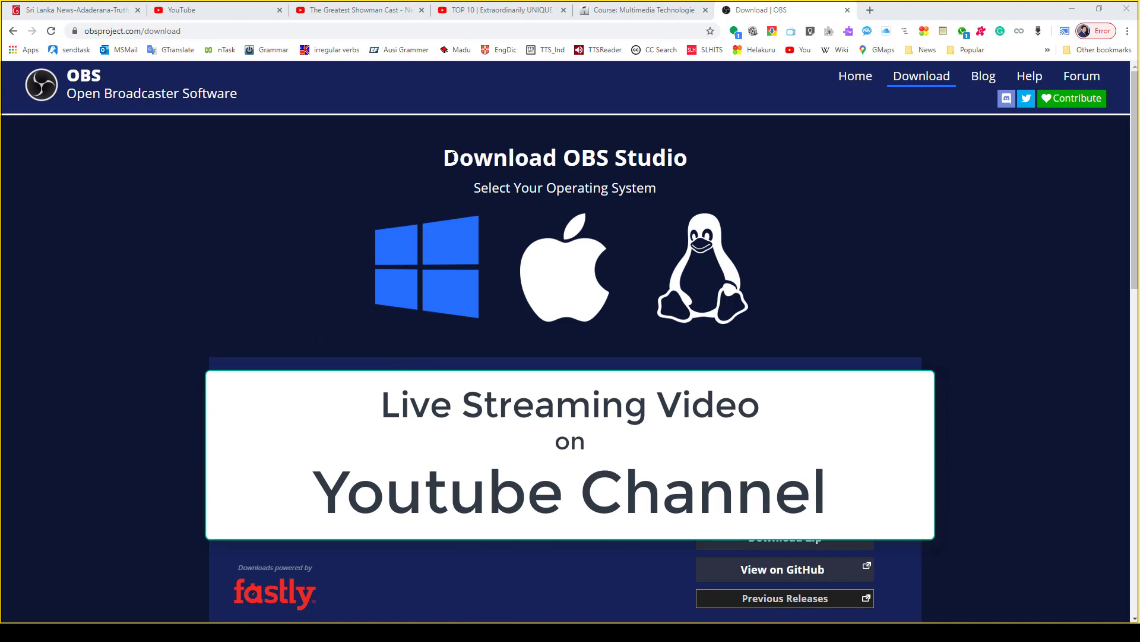
pyautogui.moveTo(460, 157); pyautogui.dragTo(706, 167)
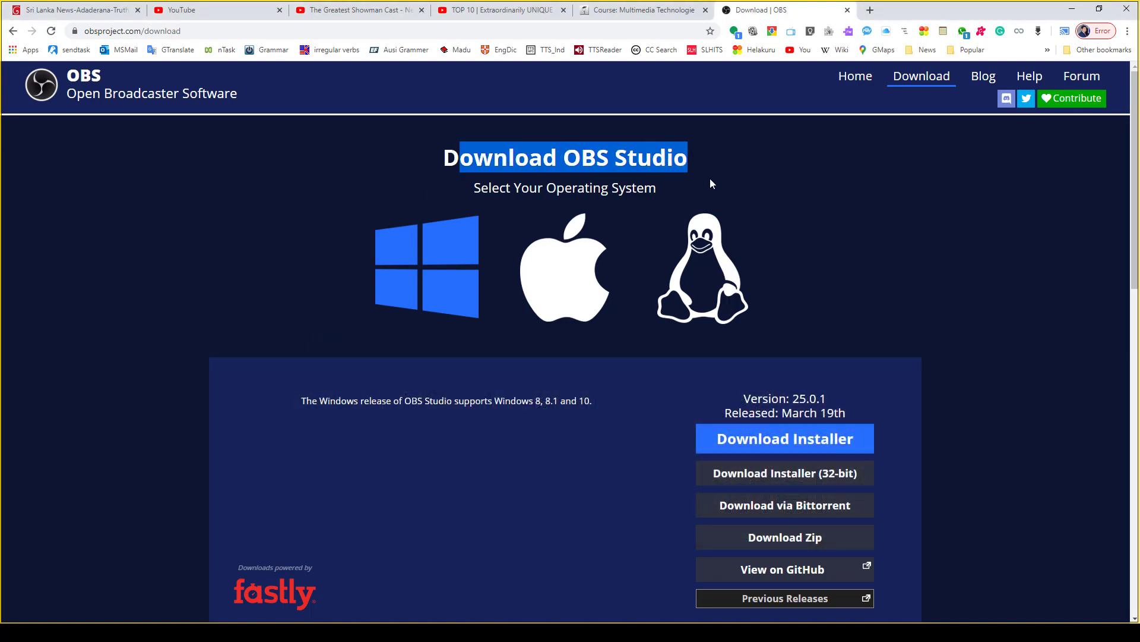
pyautogui.click(710, 178)
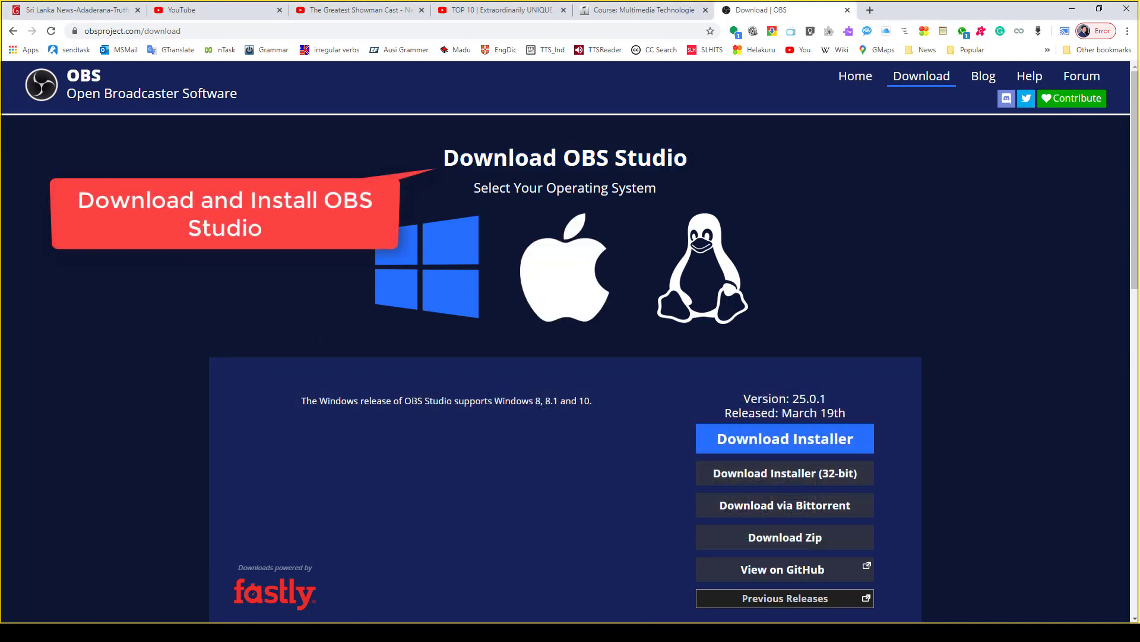
# - Switch to OBS, select the Saegis Campus scene and look at the Add Scene dialog, dismissing it without adding a scene
pyautogui.hotkey('alt', 'Tab')
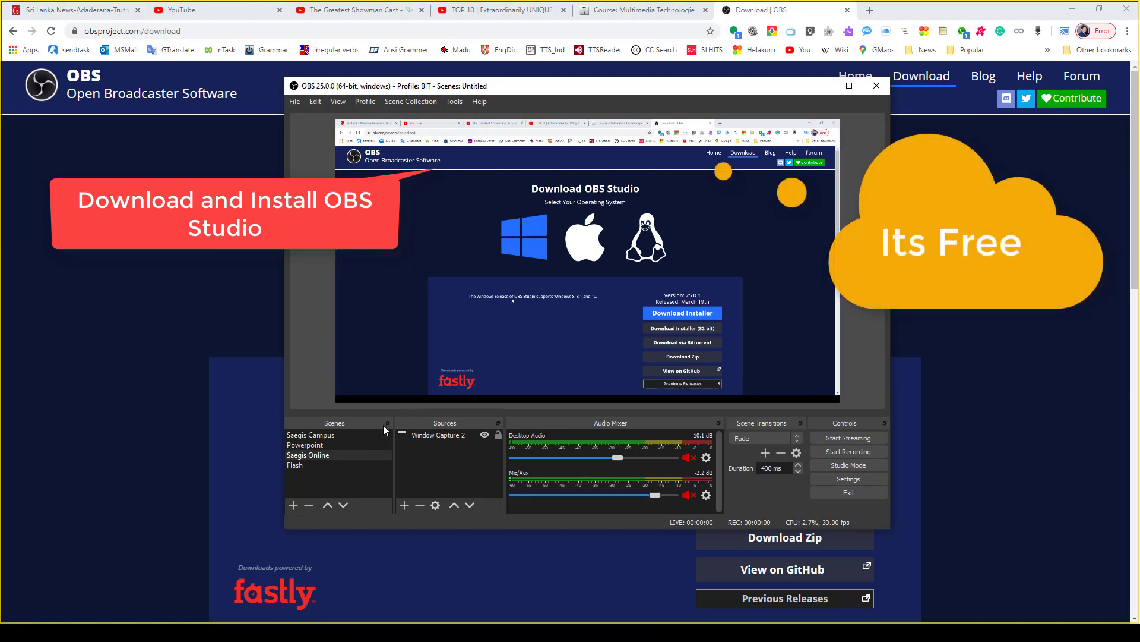
pyautogui.click(341, 454)
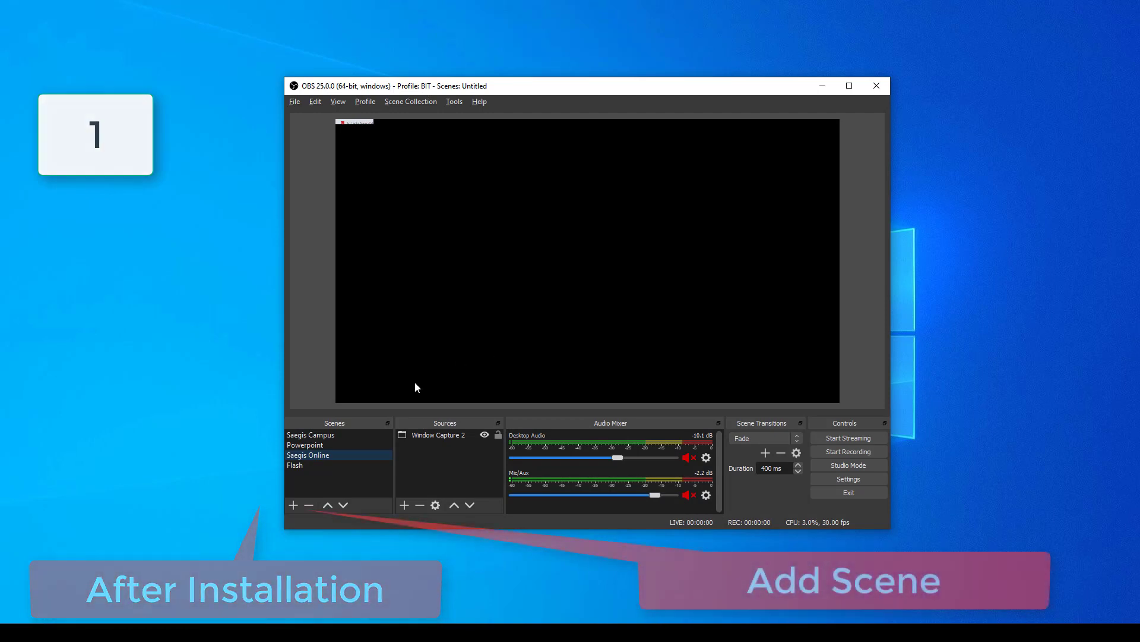
pyautogui.click(317, 435)
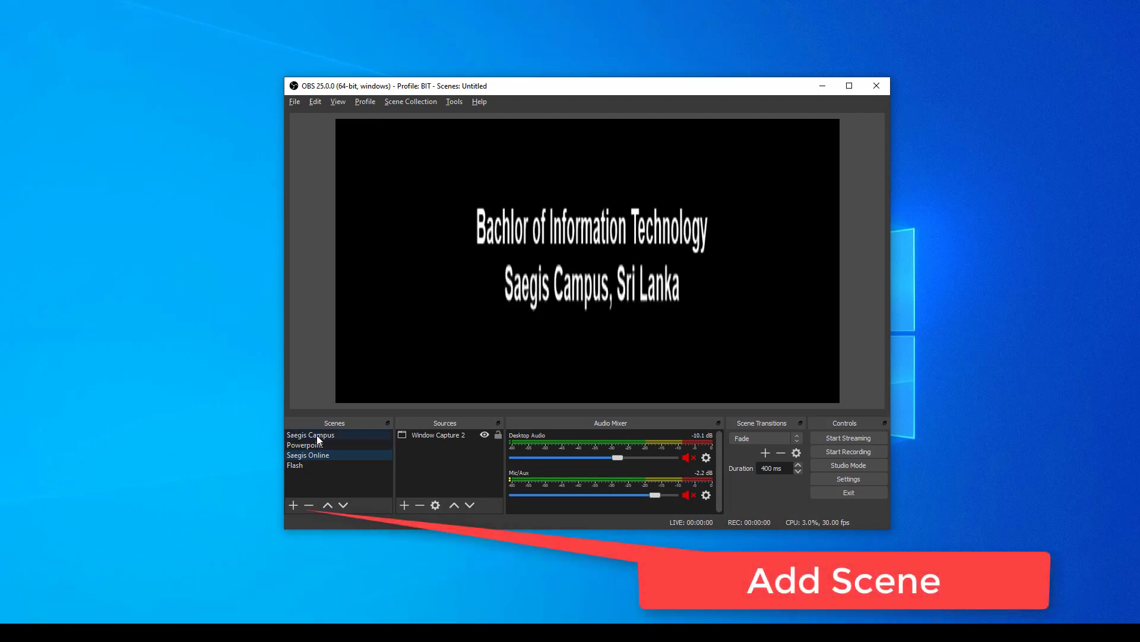
pyautogui.click(293, 504)
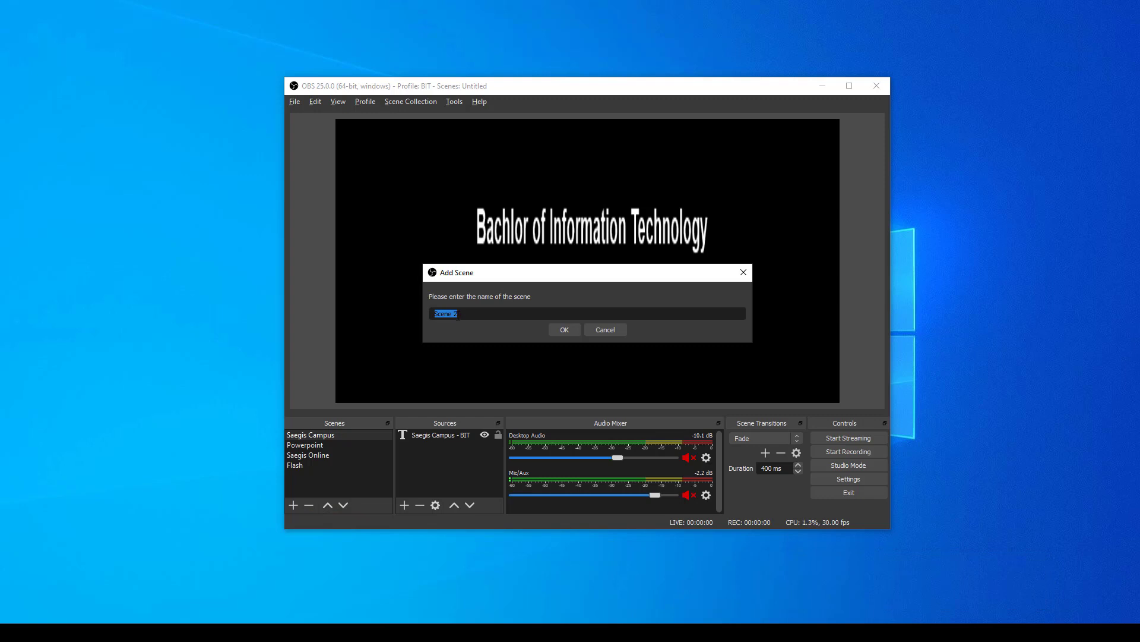
pyautogui.click(594, 328)
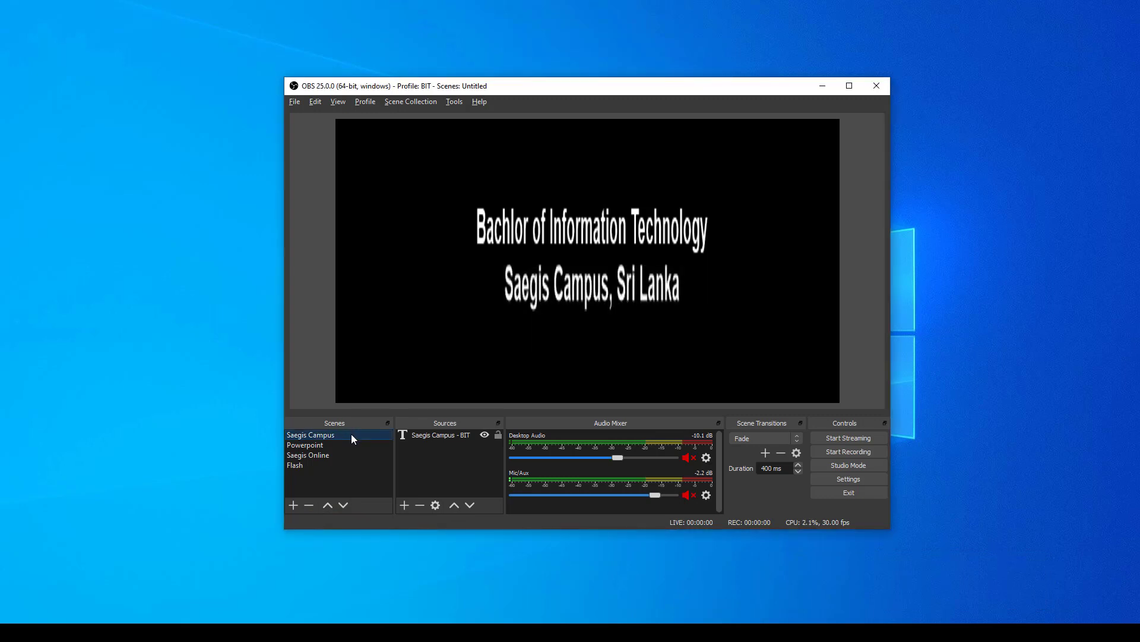
# - Review the Powerpoint, Saegis Online and Flash scenes one after another, returning to the Saegis Campus scene
pyautogui.click(318, 446)
pyautogui.click(317, 455)
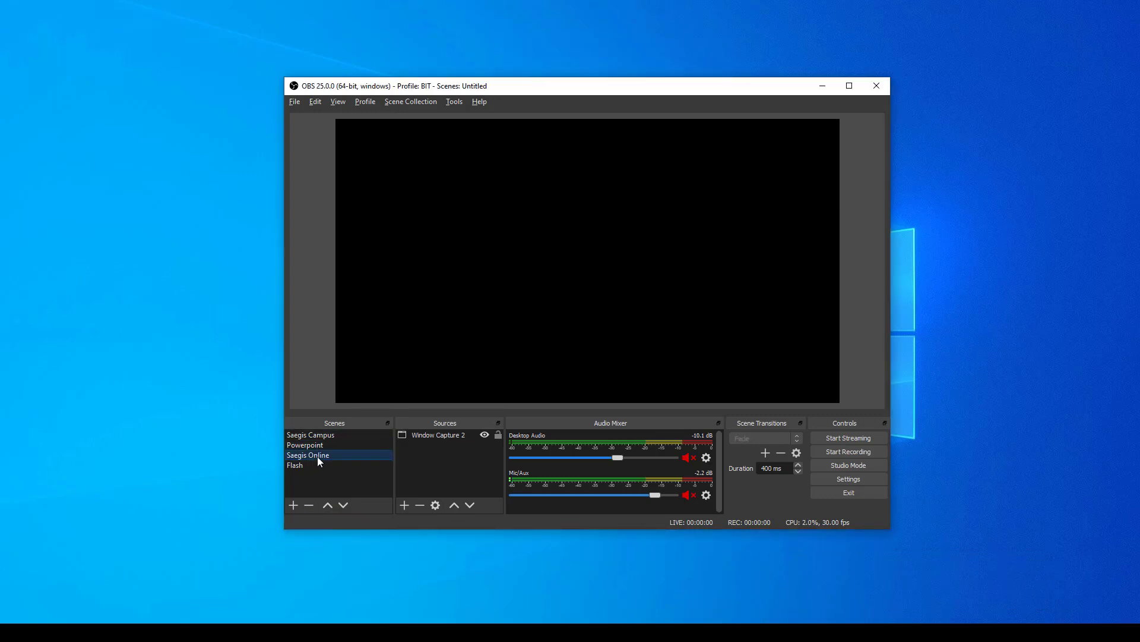
pyautogui.click(313, 466)
pyautogui.click(335, 437)
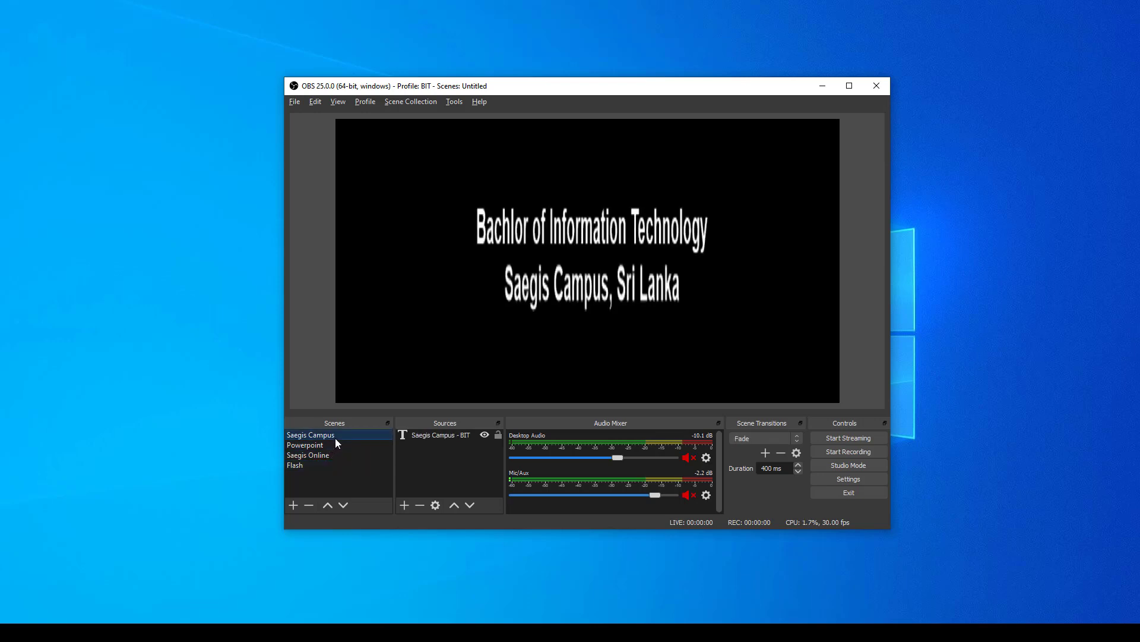
# - Select the Saegis Campus - BIT text source and examine the source types that can be added to the scene
pyautogui.click(431, 436)
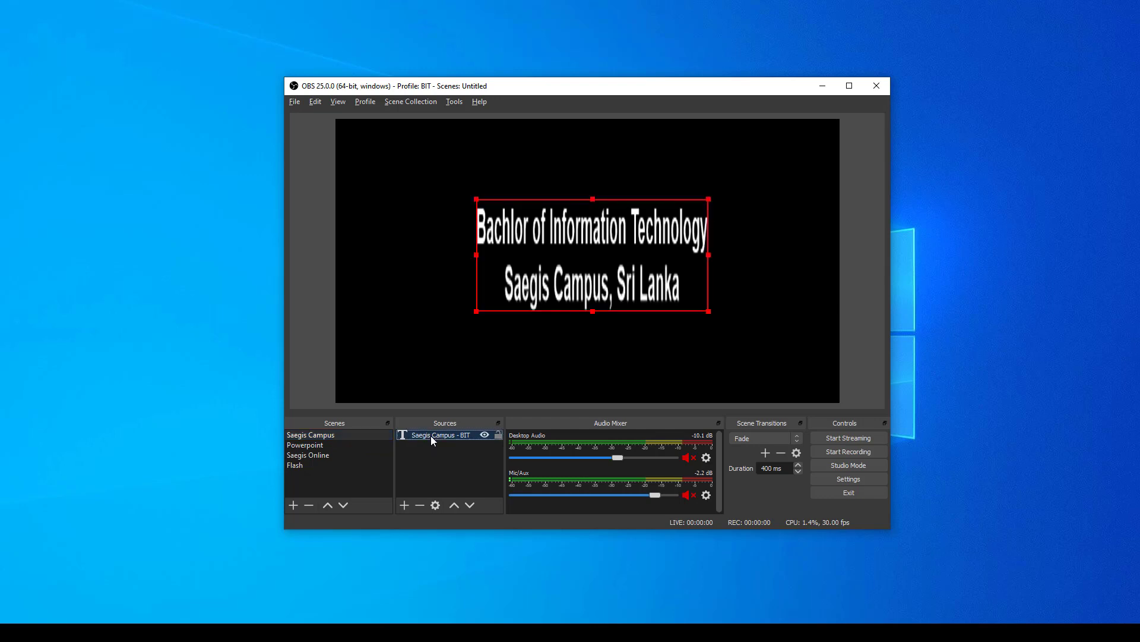
pyautogui.click(403, 505)
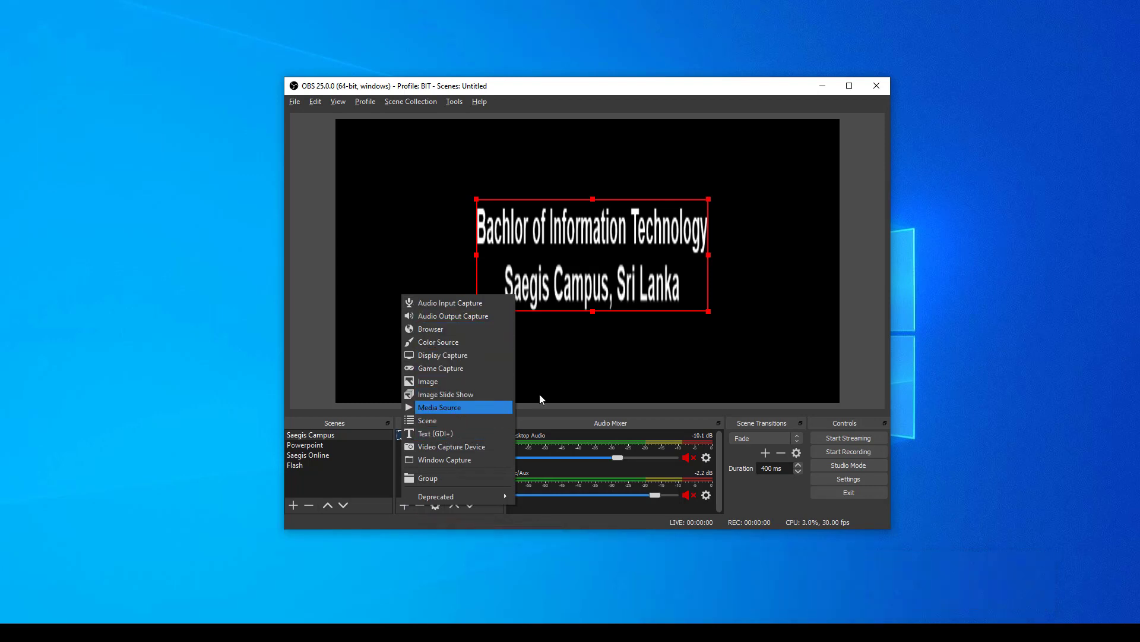
pyautogui.click(584, 359)
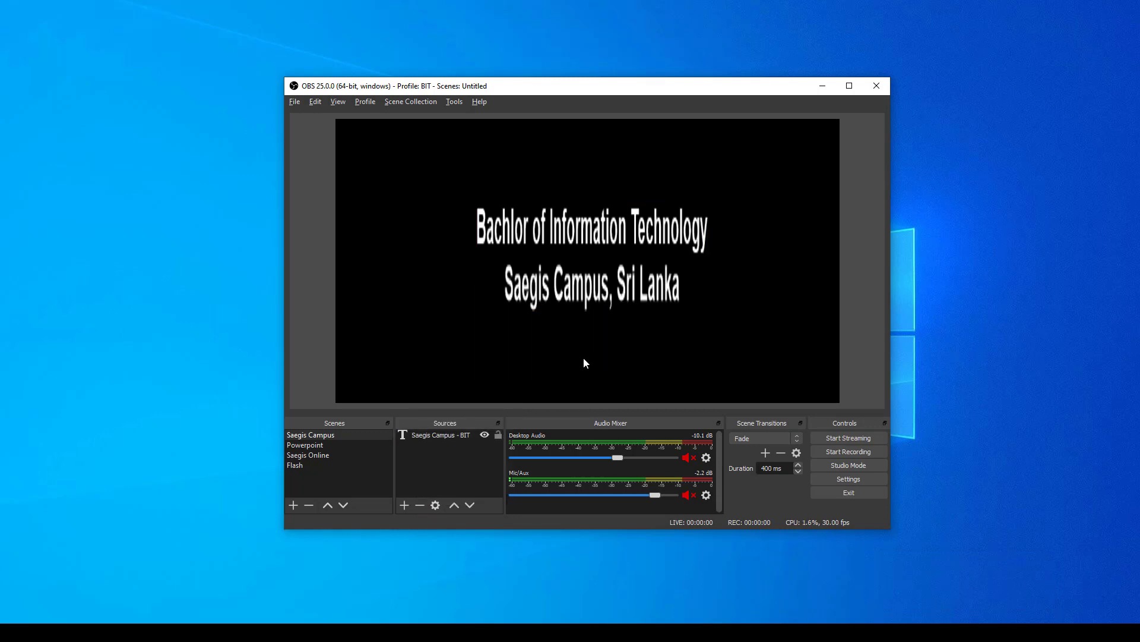
# - Select the Powerpoint scene and its Window Capture source, leaving the scene's name as it is
pyautogui.click(301, 445)
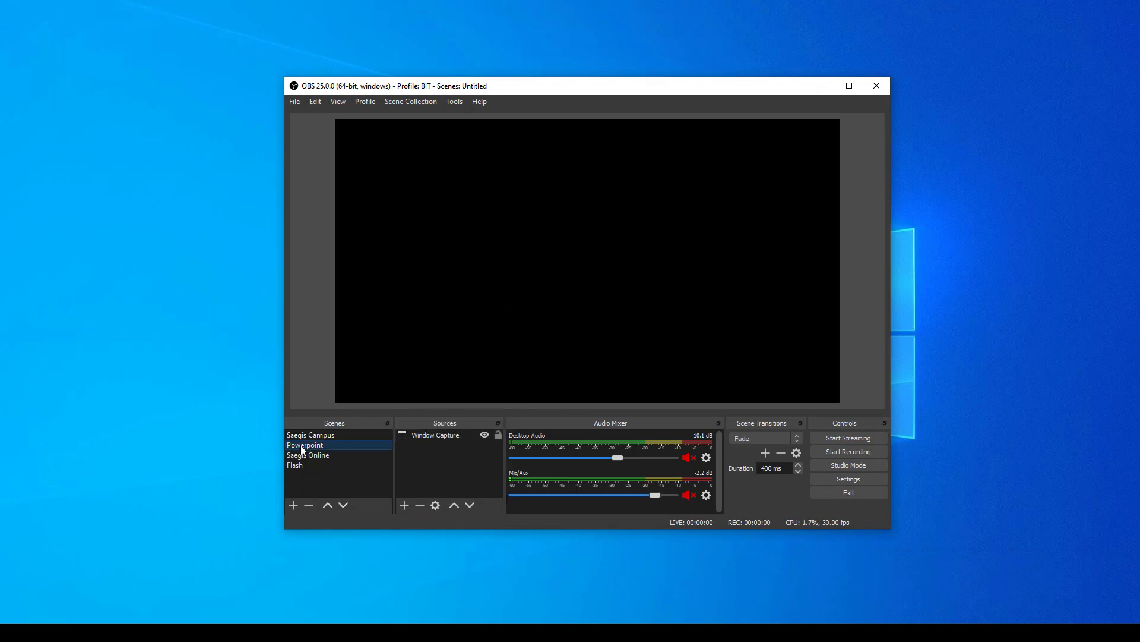
pyautogui.click(429, 433)
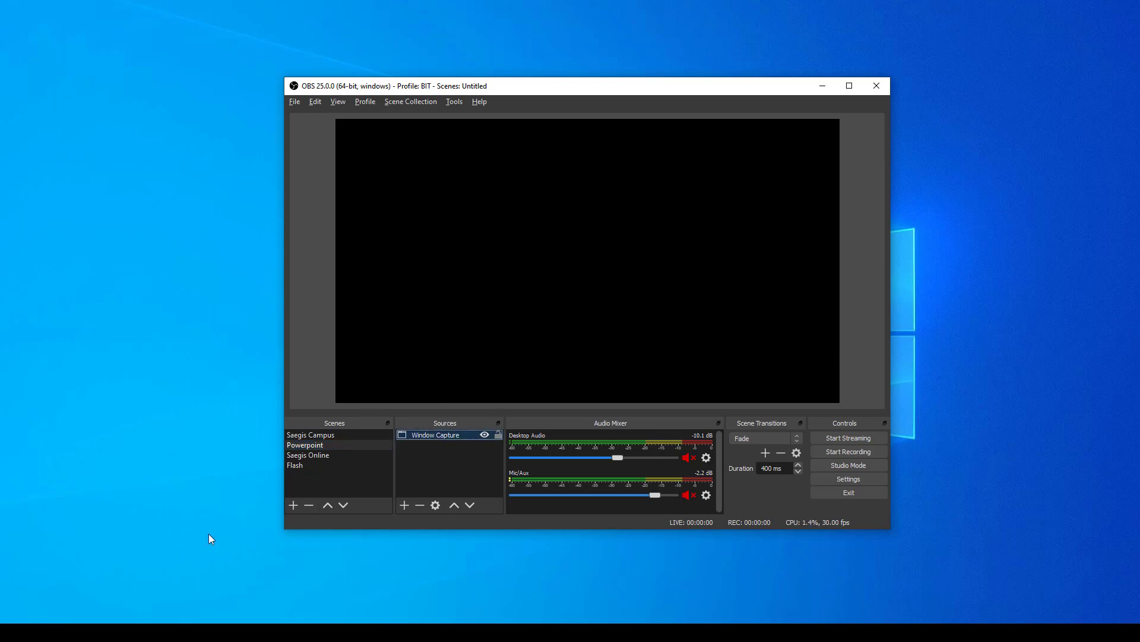
pyautogui.rightClick(298, 446)
pyautogui.click(362, 304)
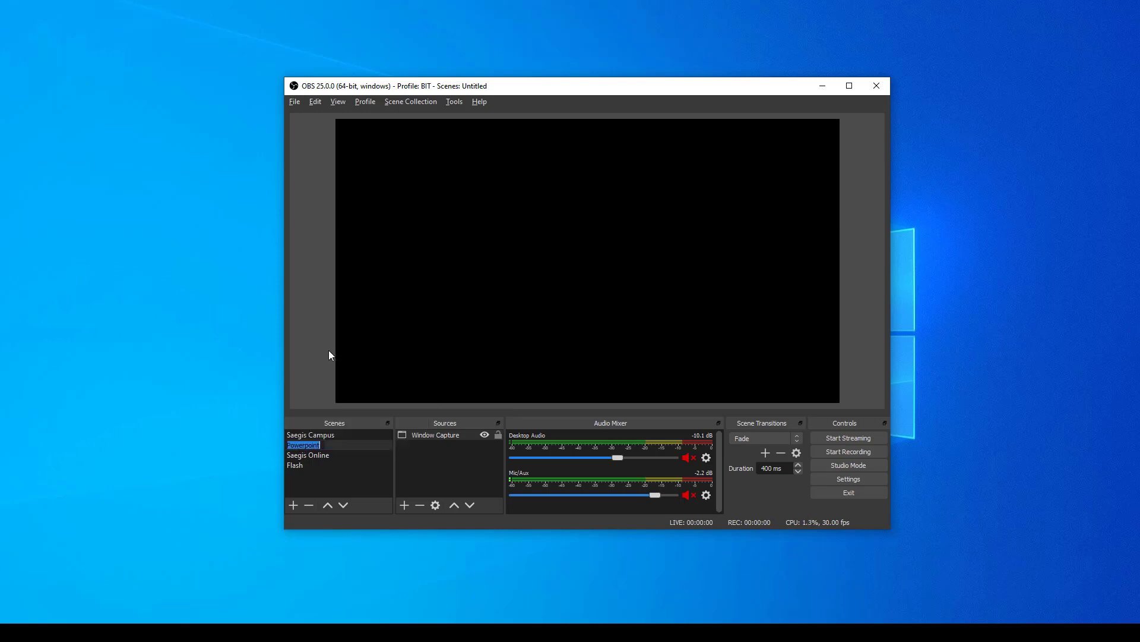
pyautogui.click(417, 456)
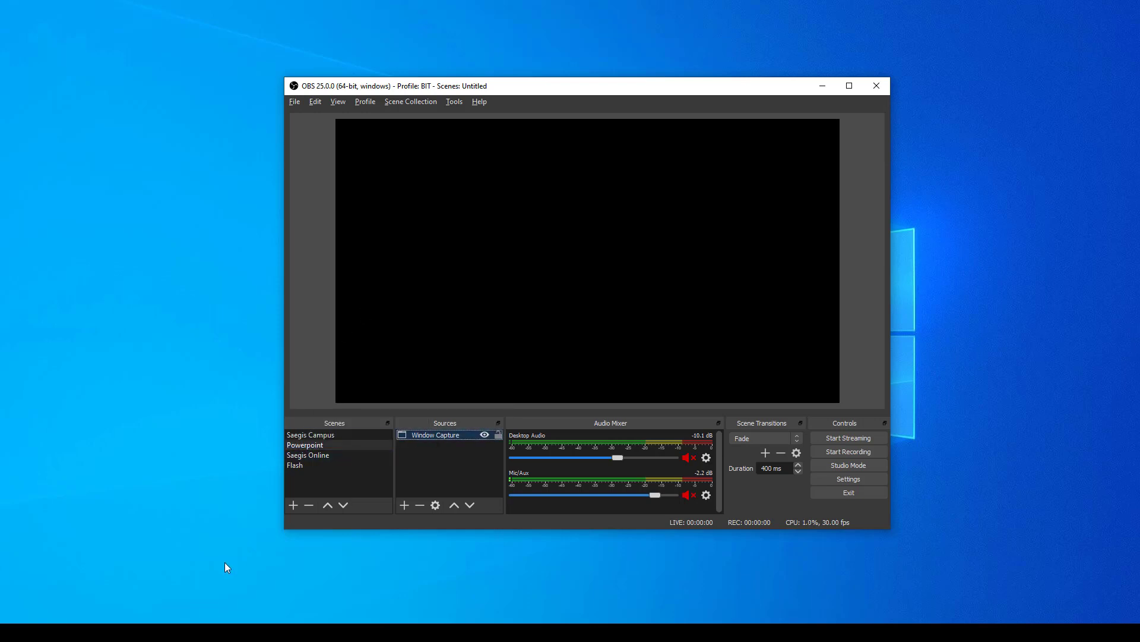
# - Bring up MC History and Layouts.pptx in PowerPoint and examine which windows the Window Capture source in OBS can capture
pyautogui.click(225, 632)
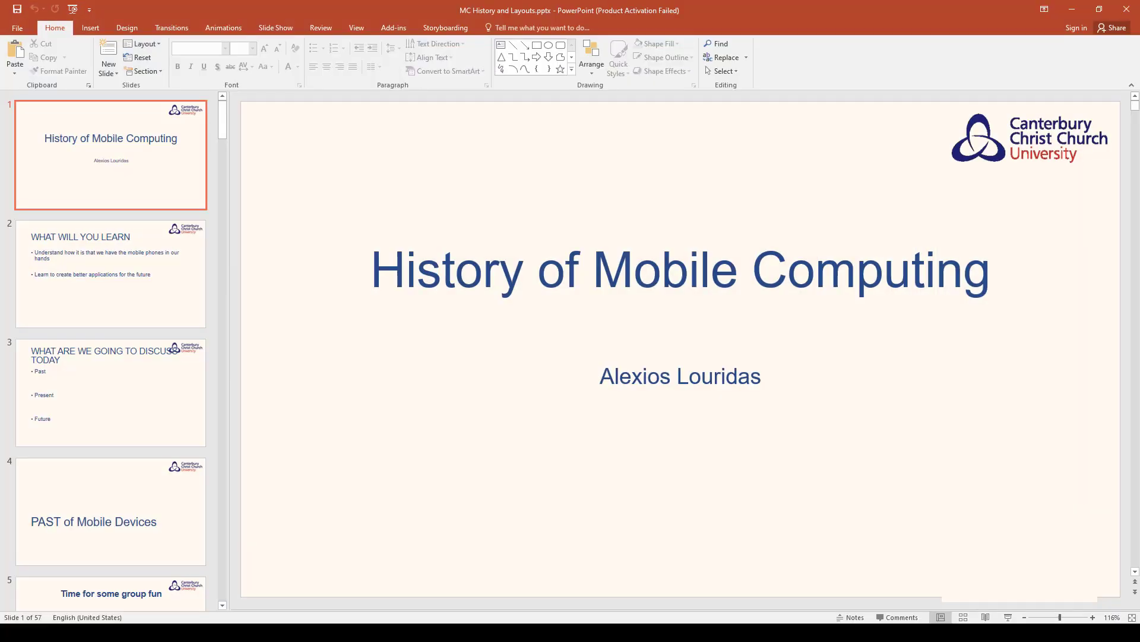
pyautogui.click(243, 632)
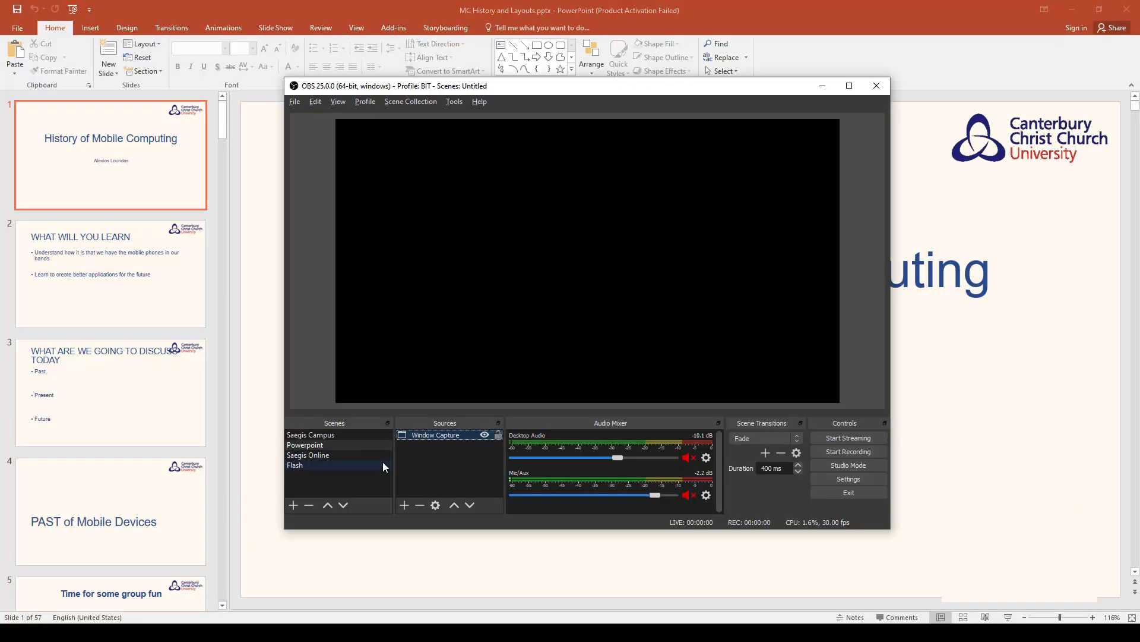
pyautogui.click(435, 504)
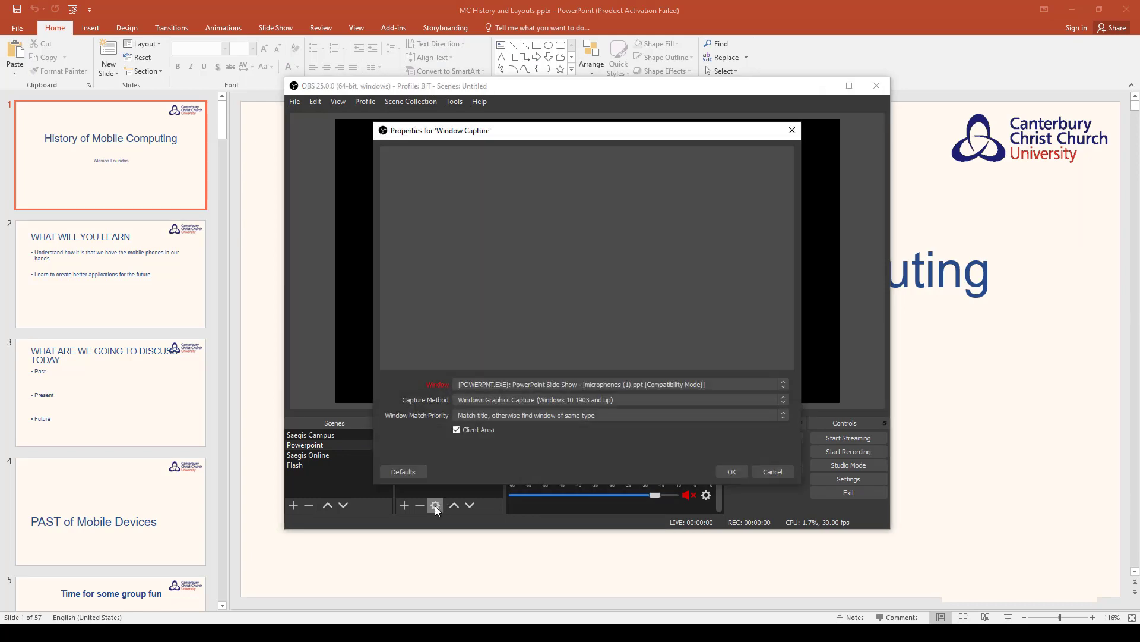
pyautogui.click(536, 382)
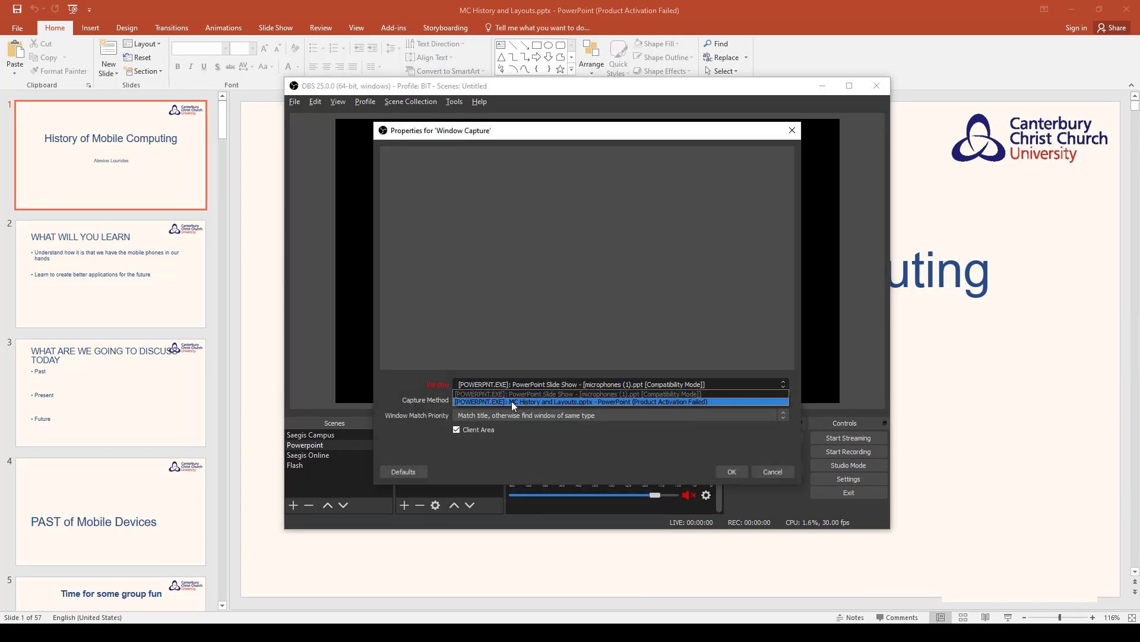
pyautogui.click(386, 371)
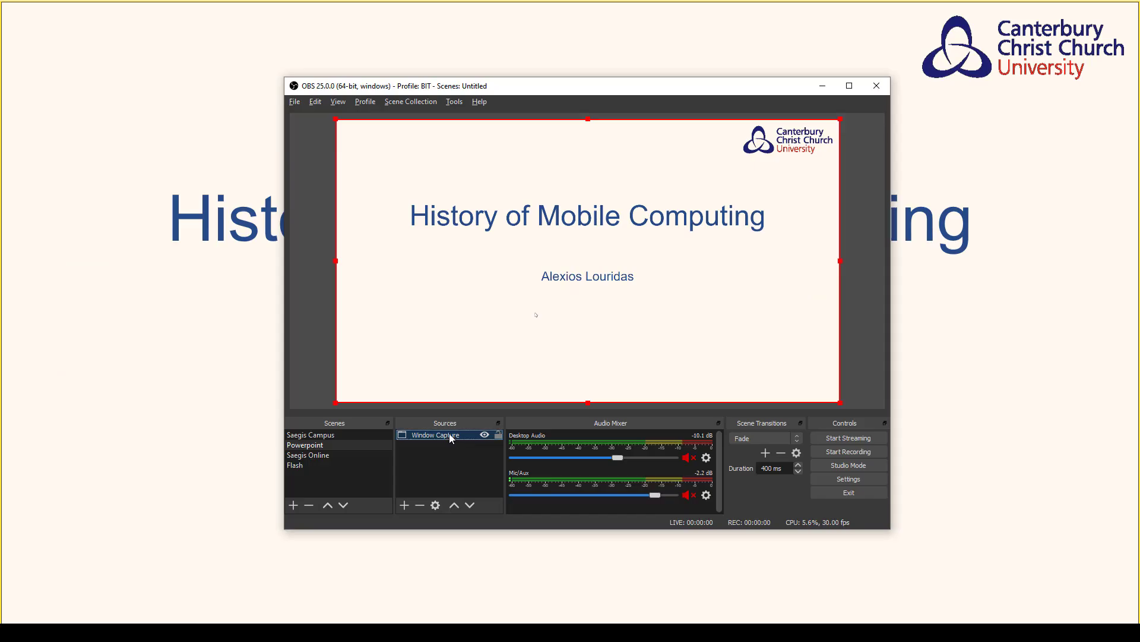
# - Set the Powerpoint scene's Window Capture source to the PowerPoint Slide Show - [MC History and Layouts.pptx] window
pyautogui.doubleClick(449, 435)
pyautogui.click(598, 385)
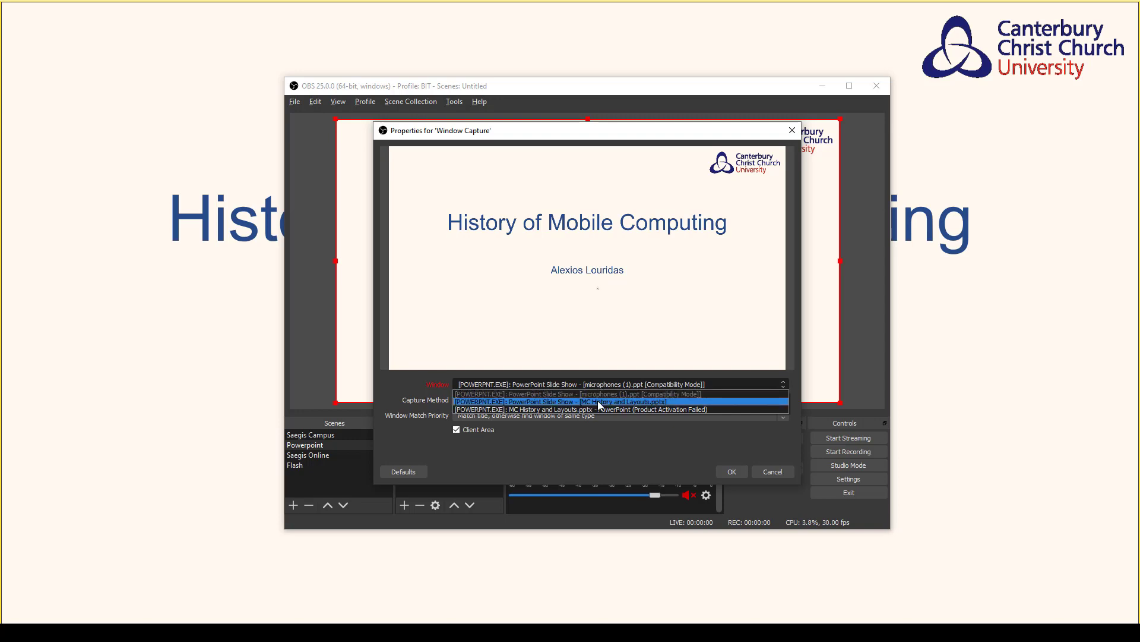
pyautogui.click(599, 402)
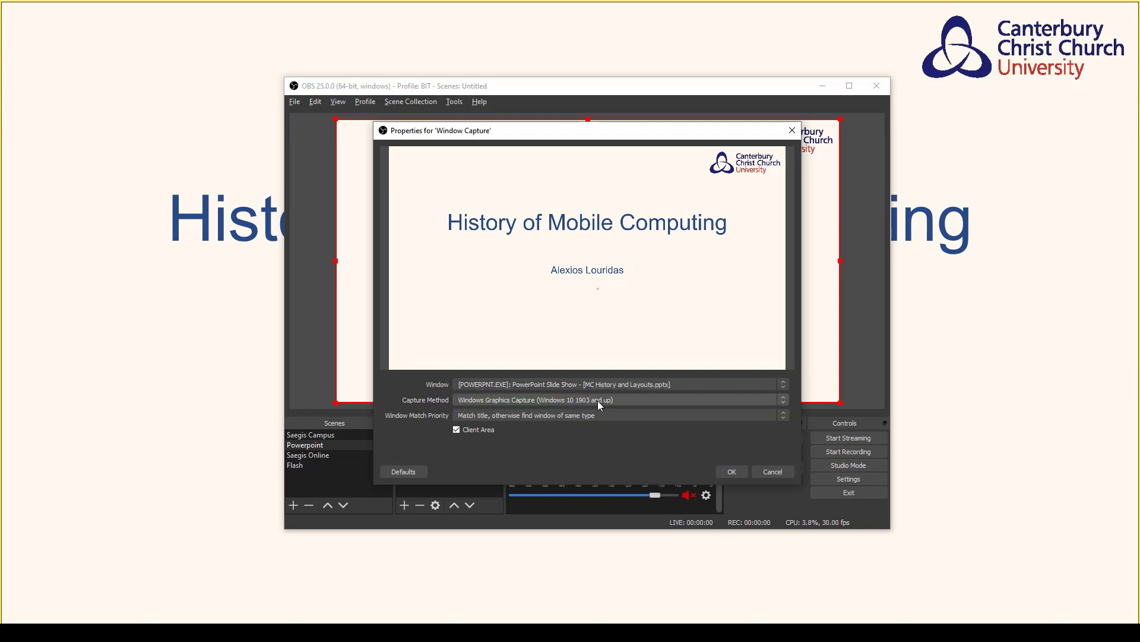
pyautogui.click(724, 475)
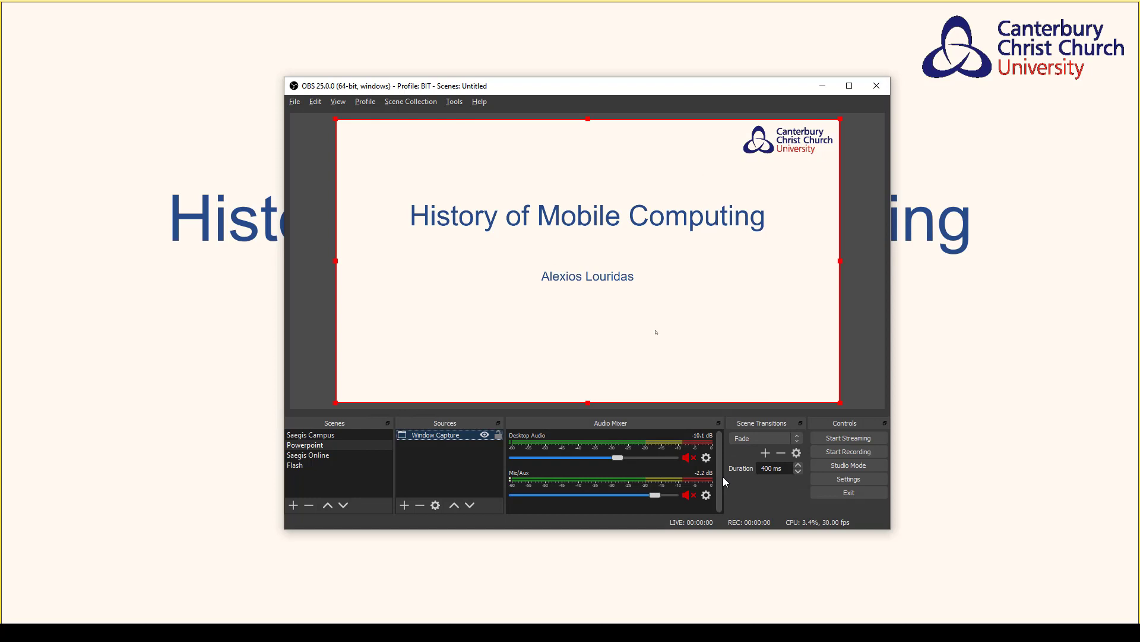
# - Select the Saegis Online scene, bring up the Multimedia Technologie course page in Chrome and return to OBS
pyautogui.click(310, 455)
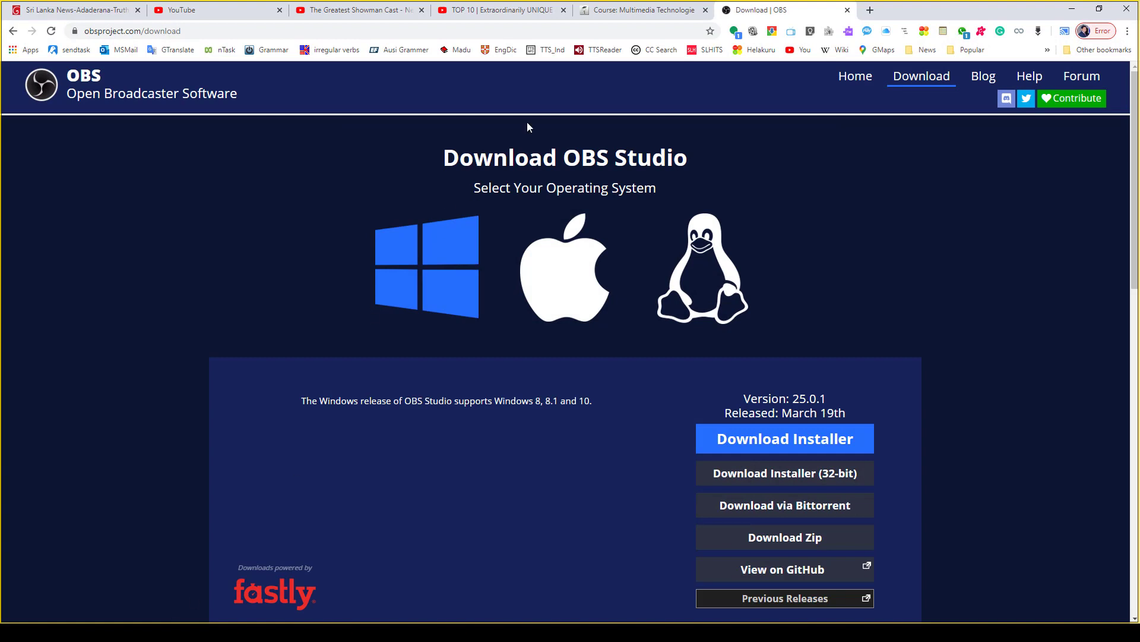
pyautogui.click(642, 10)
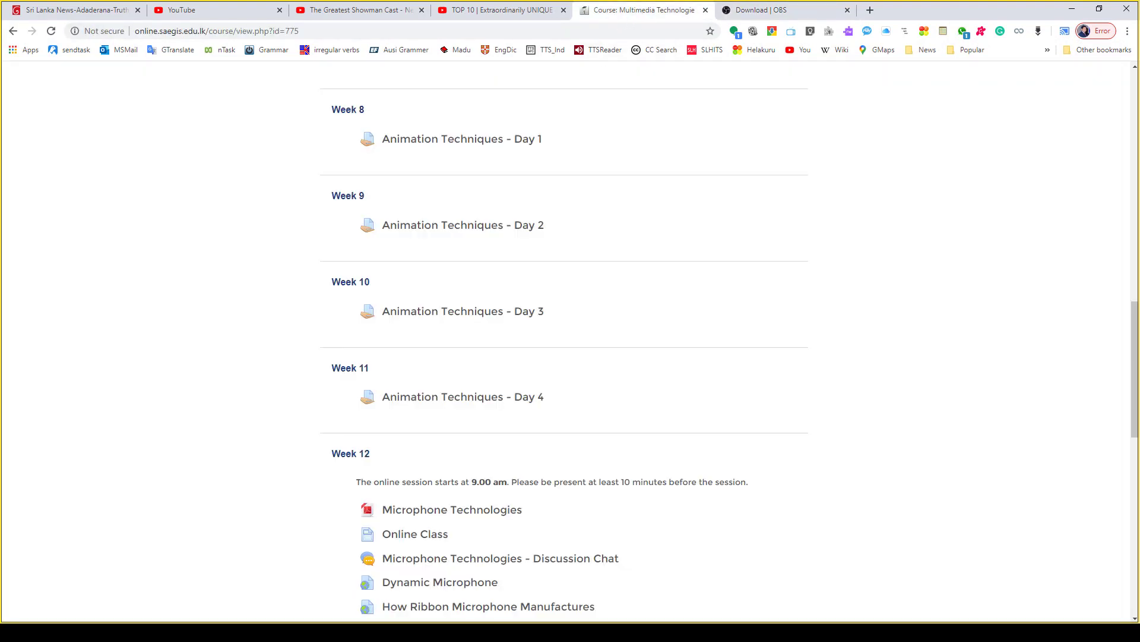
pyautogui.click(332, 632)
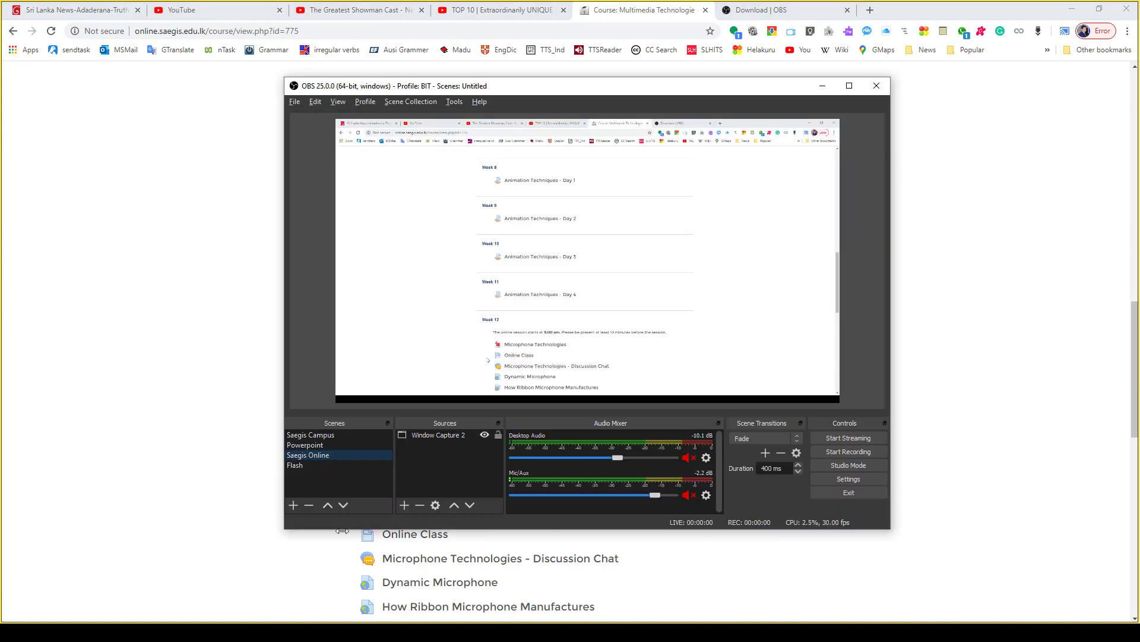
# - Set the Window Capture 2 source to the Chrome window Course: Multimedia Technologie
pyautogui.doubleClick(451, 434)
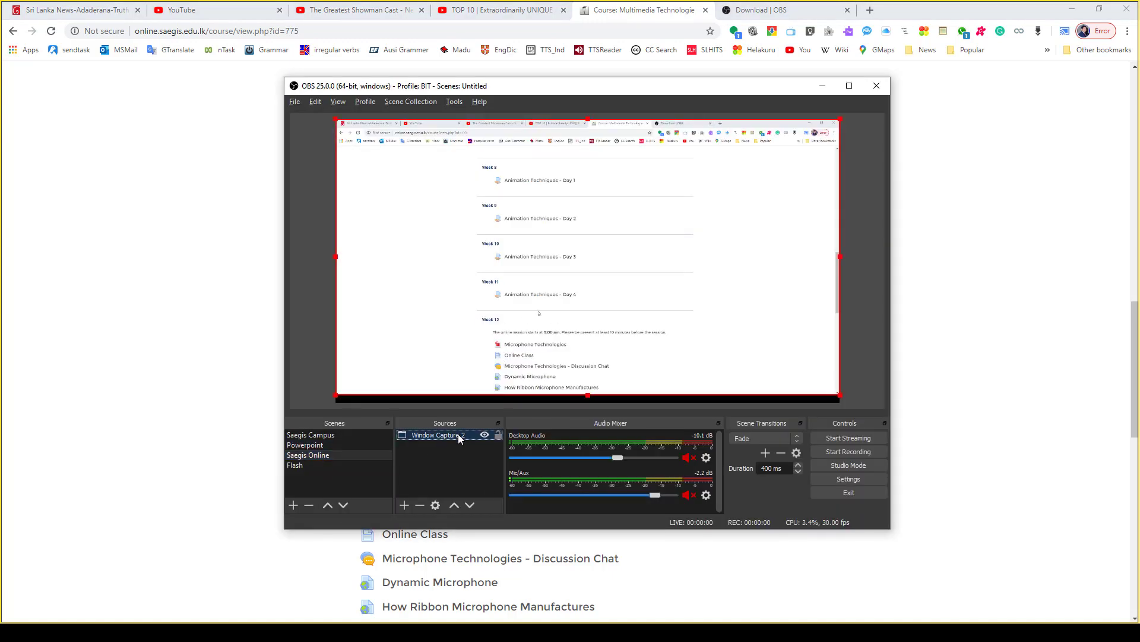
pyautogui.click(570, 385)
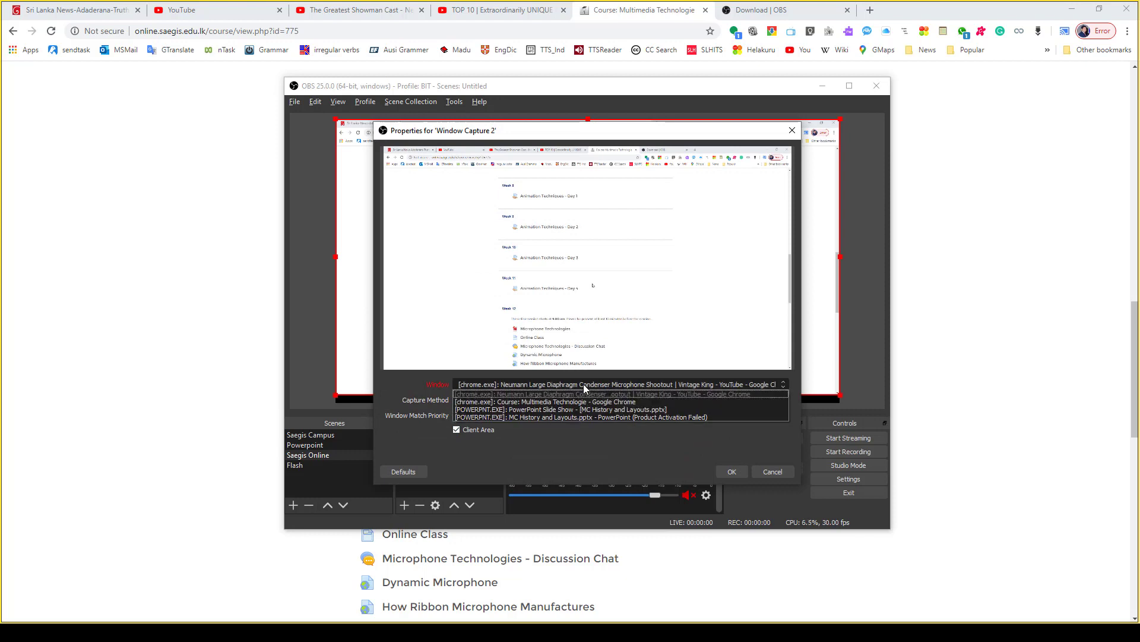
pyautogui.click(530, 404)
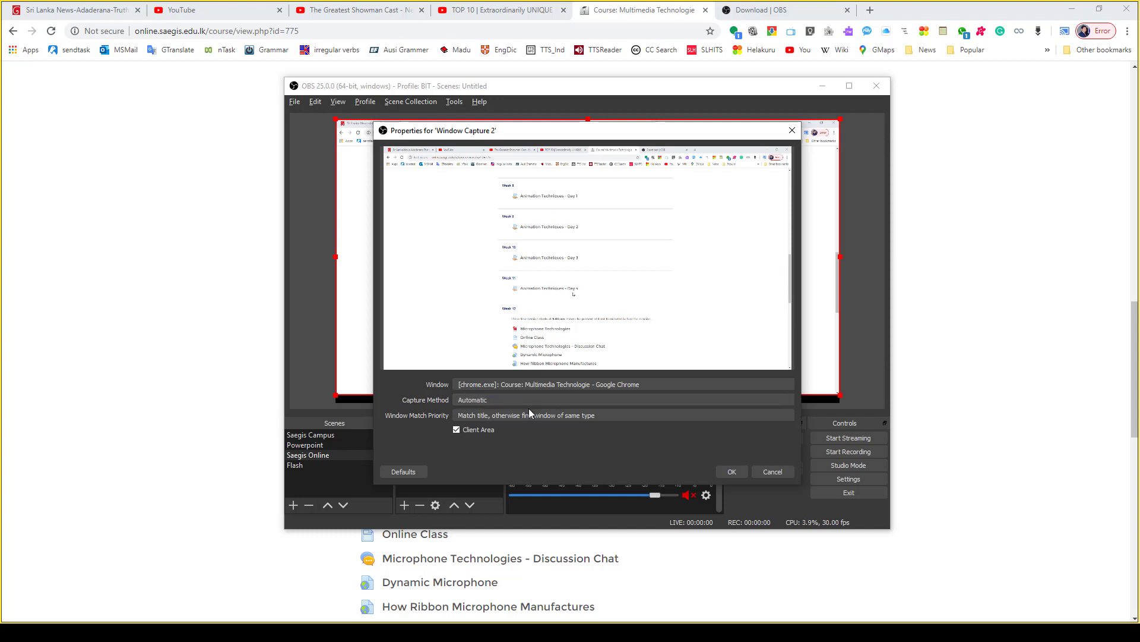
pyautogui.click(730, 472)
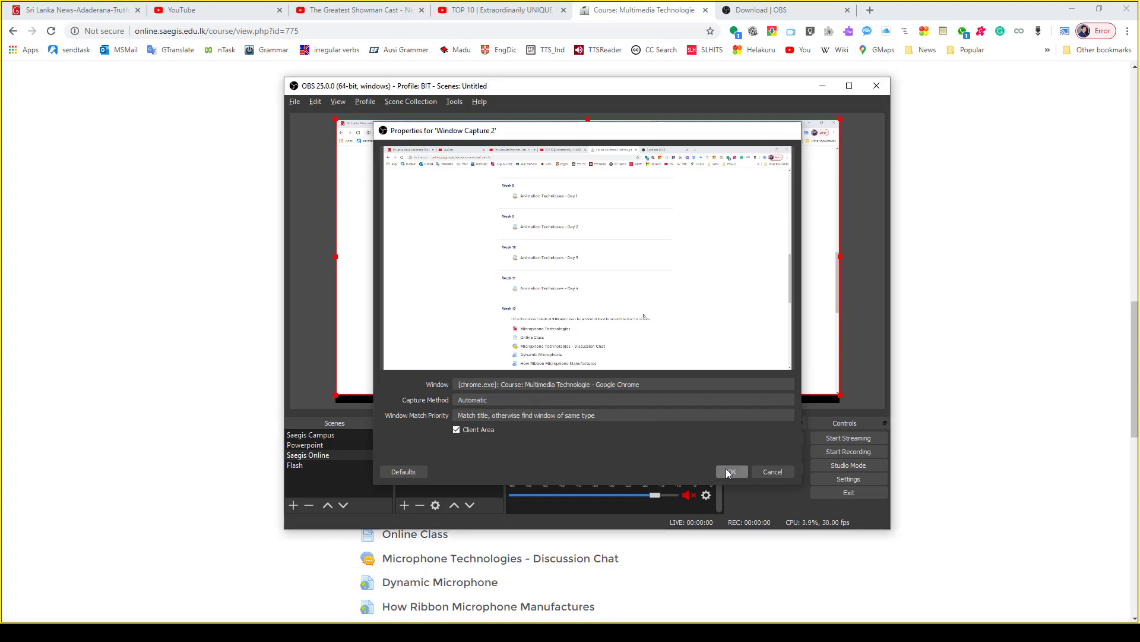
# - Select the Flash scene and launch Adobe Flash Professional CS6 from the Adobe Master Collection CS6 programs
pyautogui.click(308, 465)
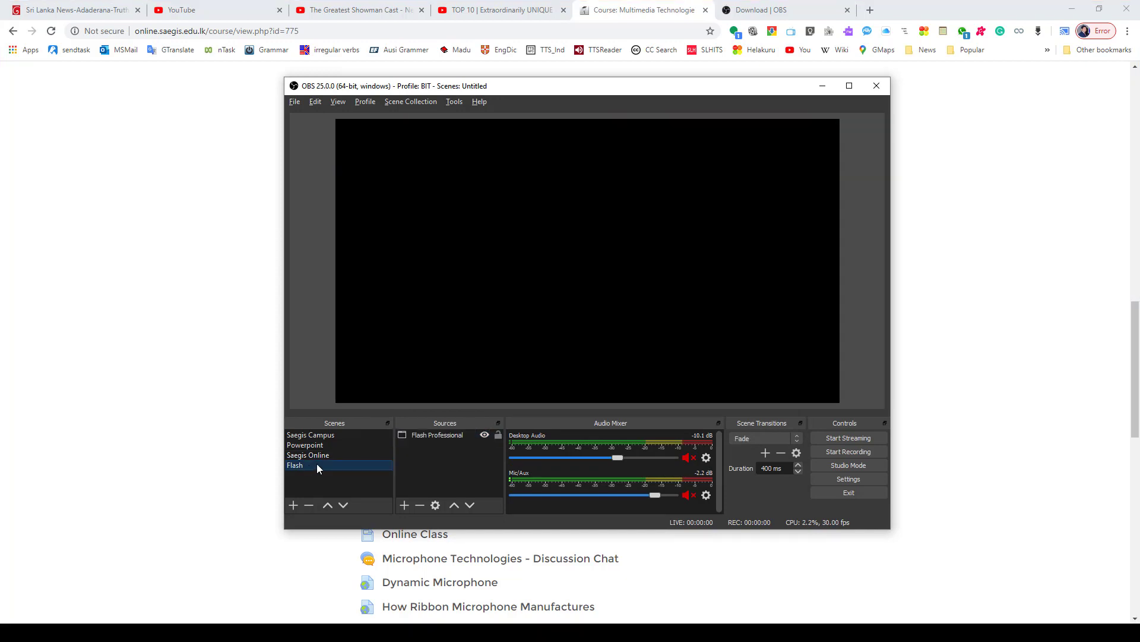
pyautogui.click(5, 620)
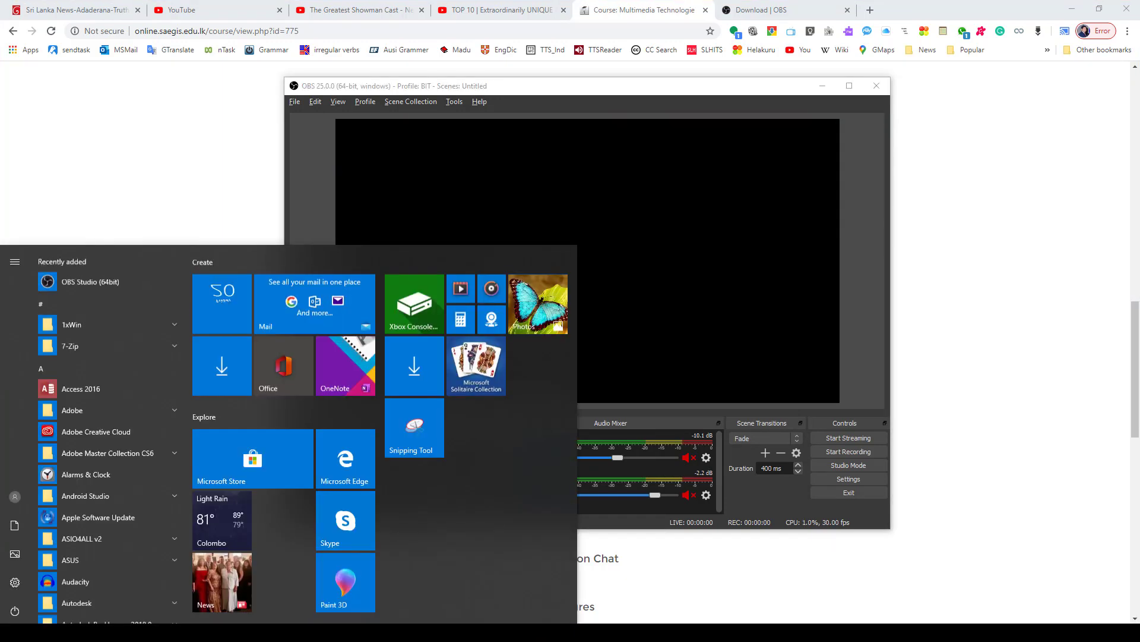
pyautogui.click(126, 452)
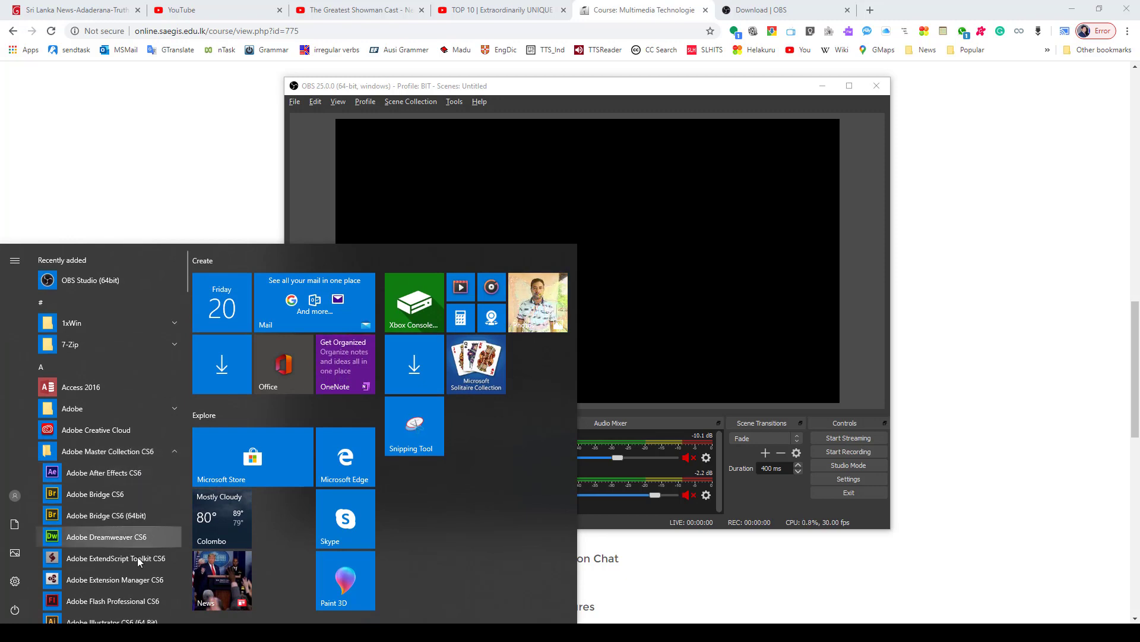
pyautogui.click(134, 596)
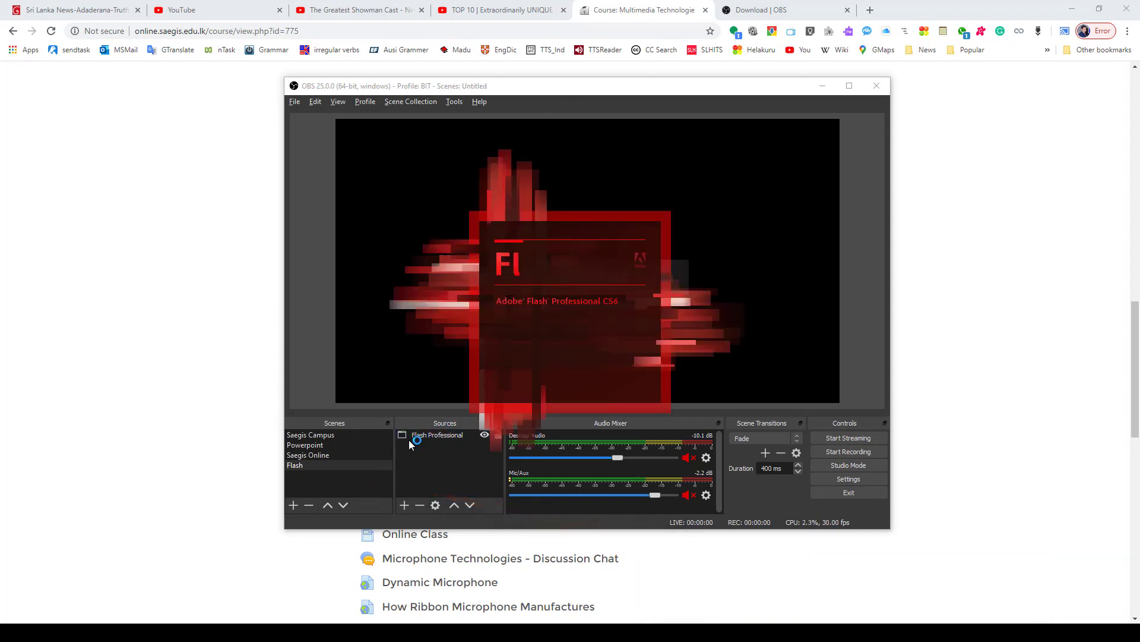
# - Check which windows are available for the Flash Professional source, then cancel out of its properties
pyautogui.click(441, 434)
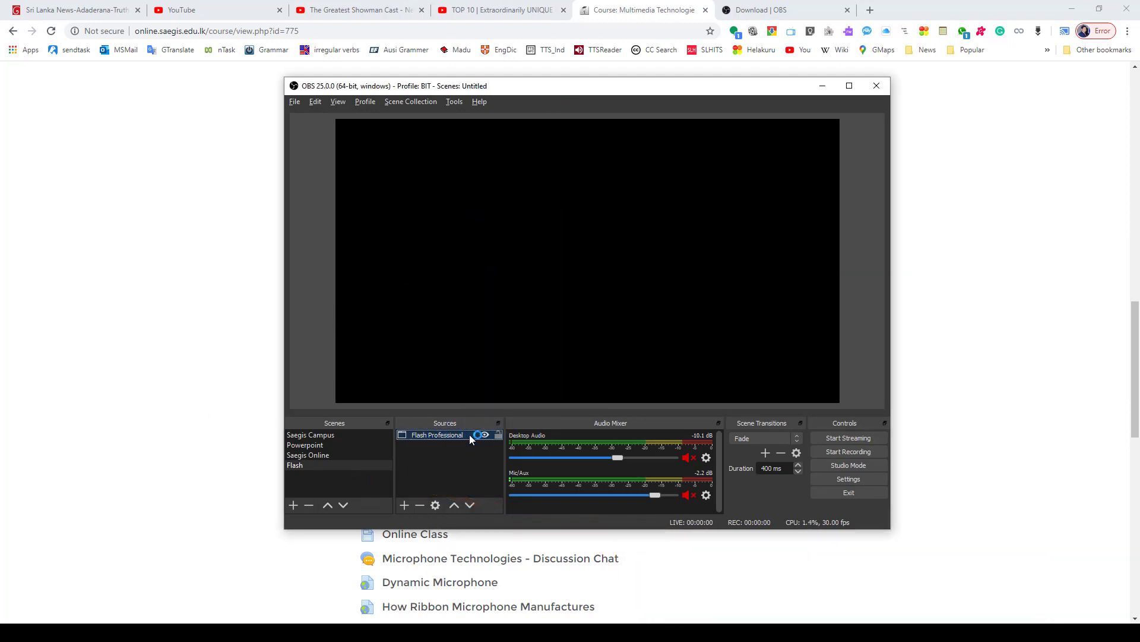
pyautogui.doubleClick(442, 437)
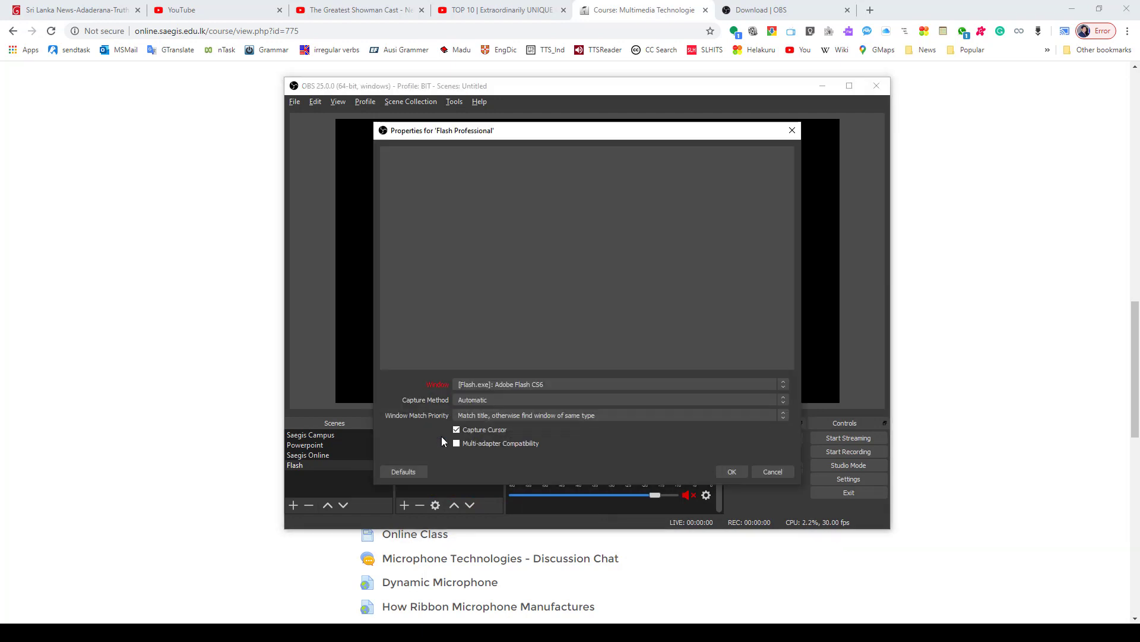
pyautogui.click(535, 384)
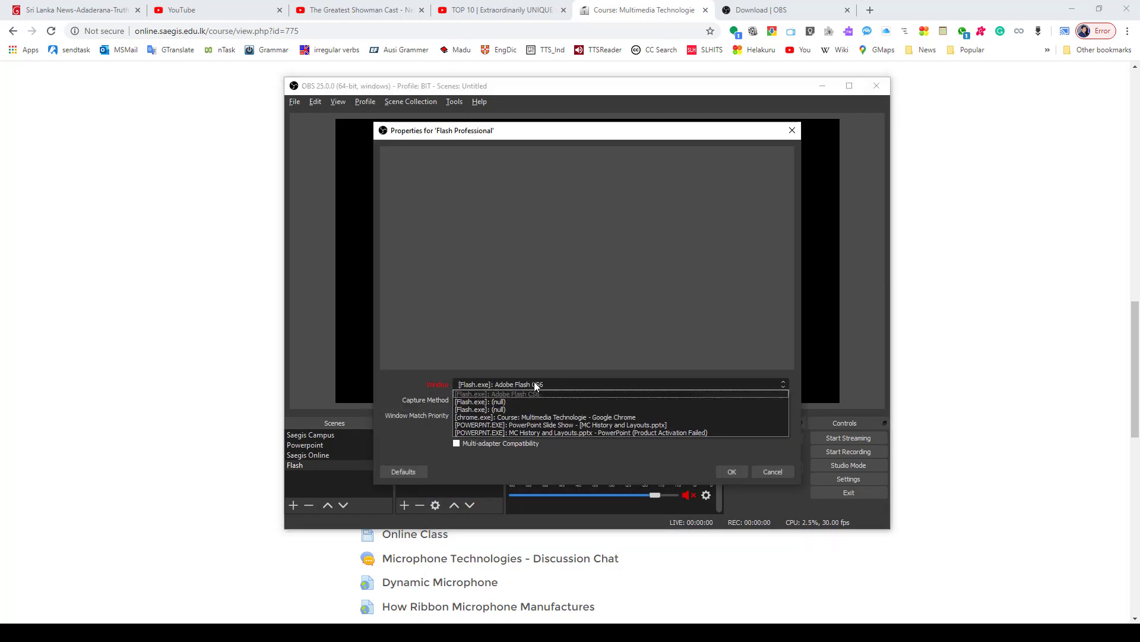
pyautogui.click(382, 401)
pyautogui.click(758, 472)
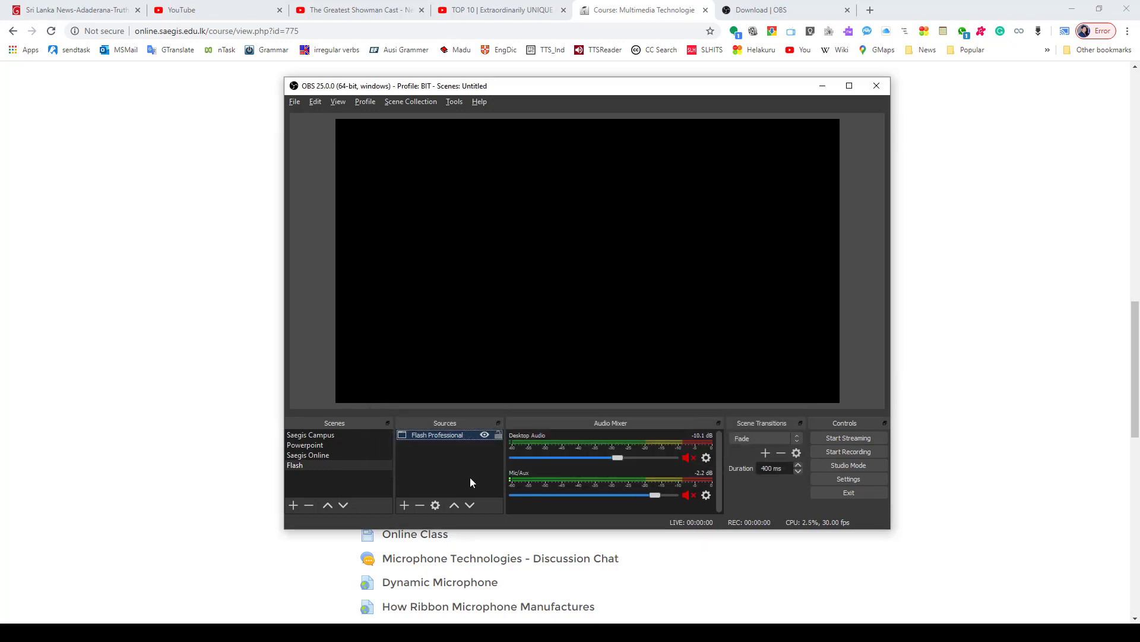
# - Preview the Saegis Campus, Powerpoint and Saegis Online scenes one after another
pyautogui.click(318, 438)
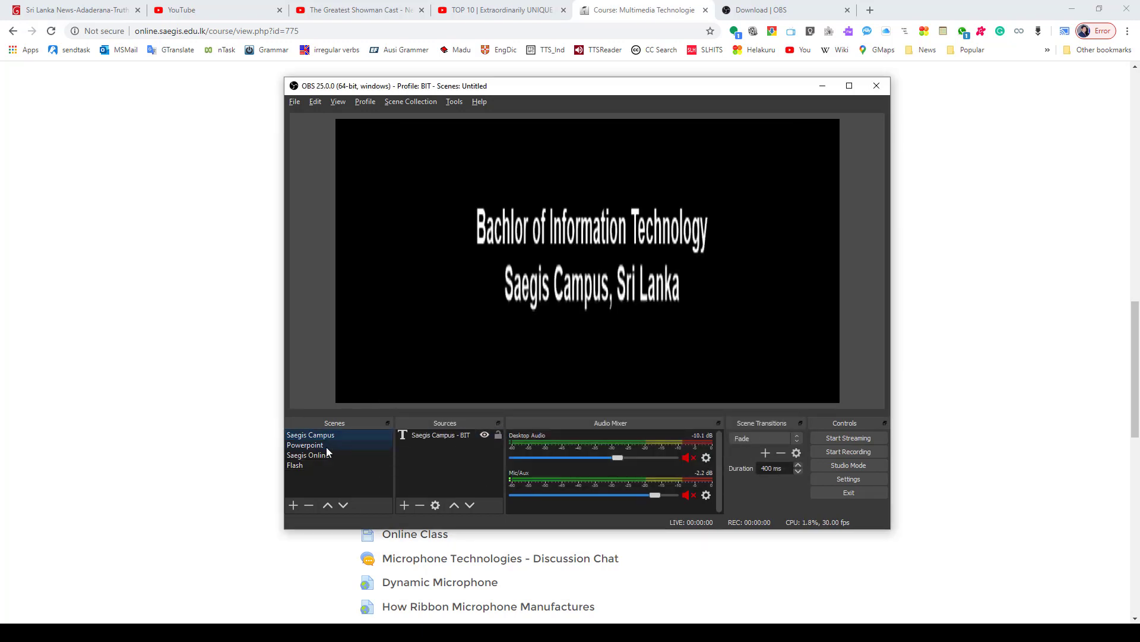
pyautogui.click(326, 447)
pyautogui.click(329, 455)
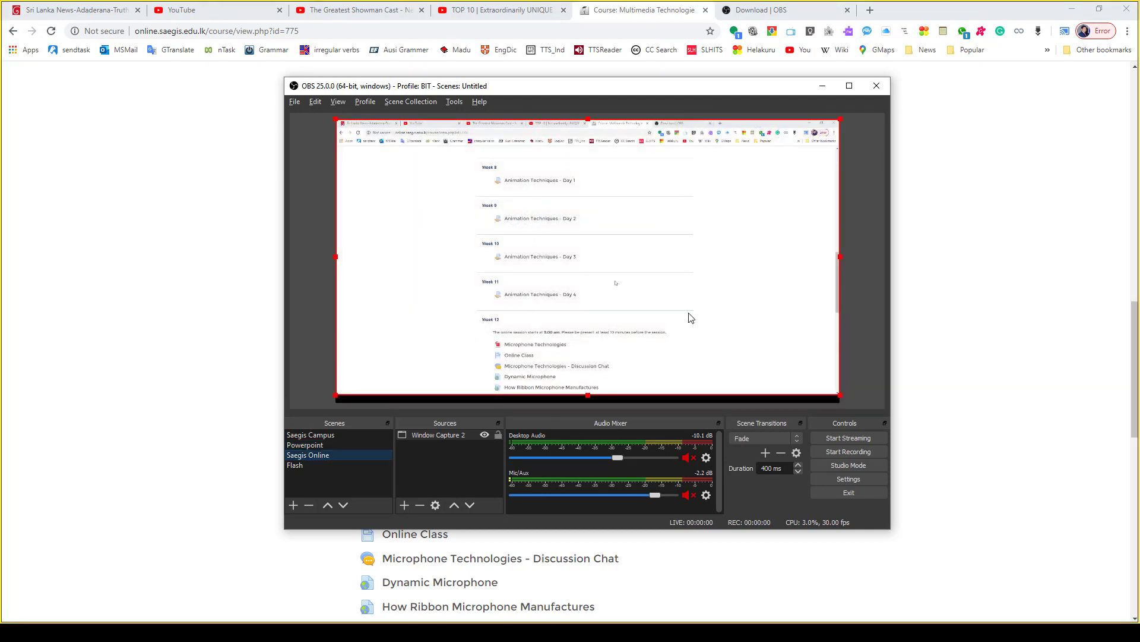
# - Review the available scene transitions and watch the Fade transition while switching among the scenes, ending on Saegis Campus
pyautogui.click(767, 440)
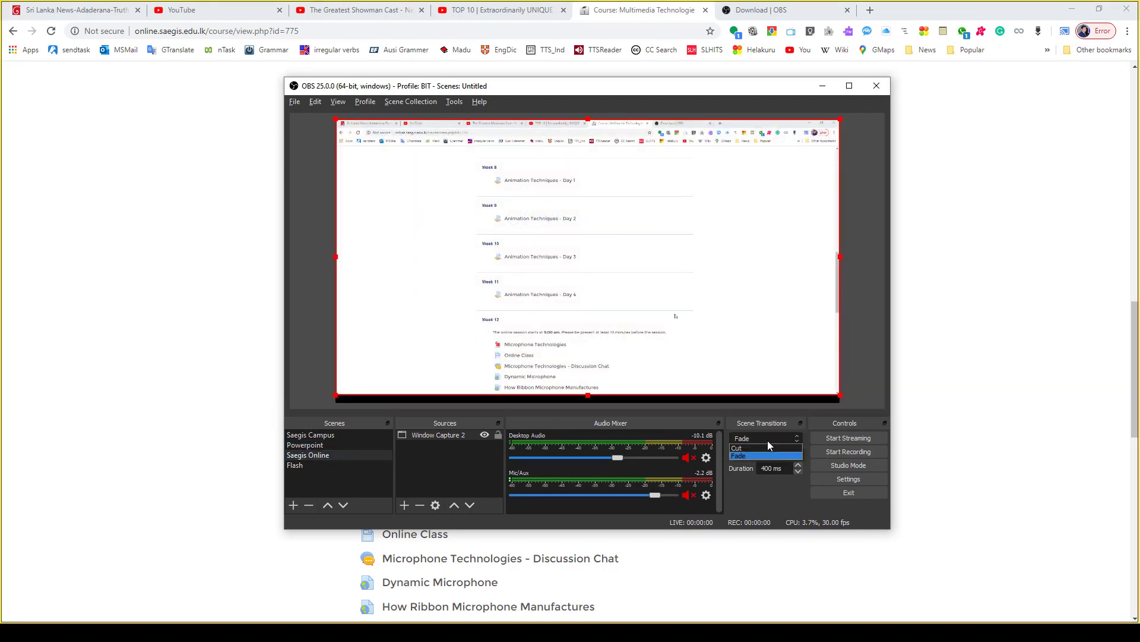
pyautogui.click(767, 440)
pyautogui.click(315, 445)
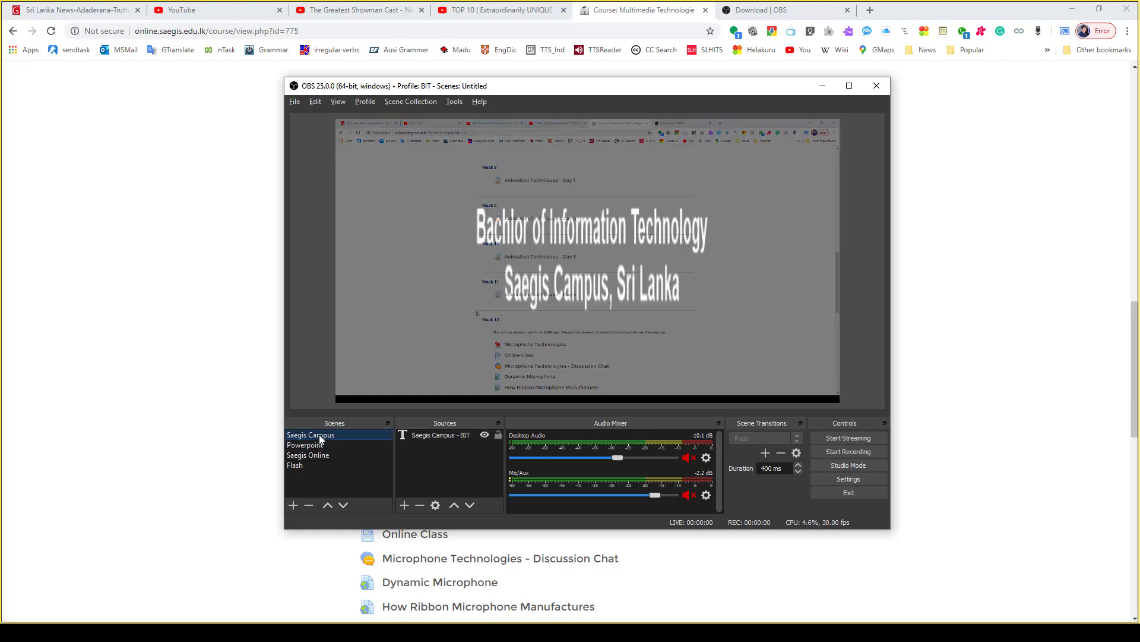
pyautogui.click(318, 454)
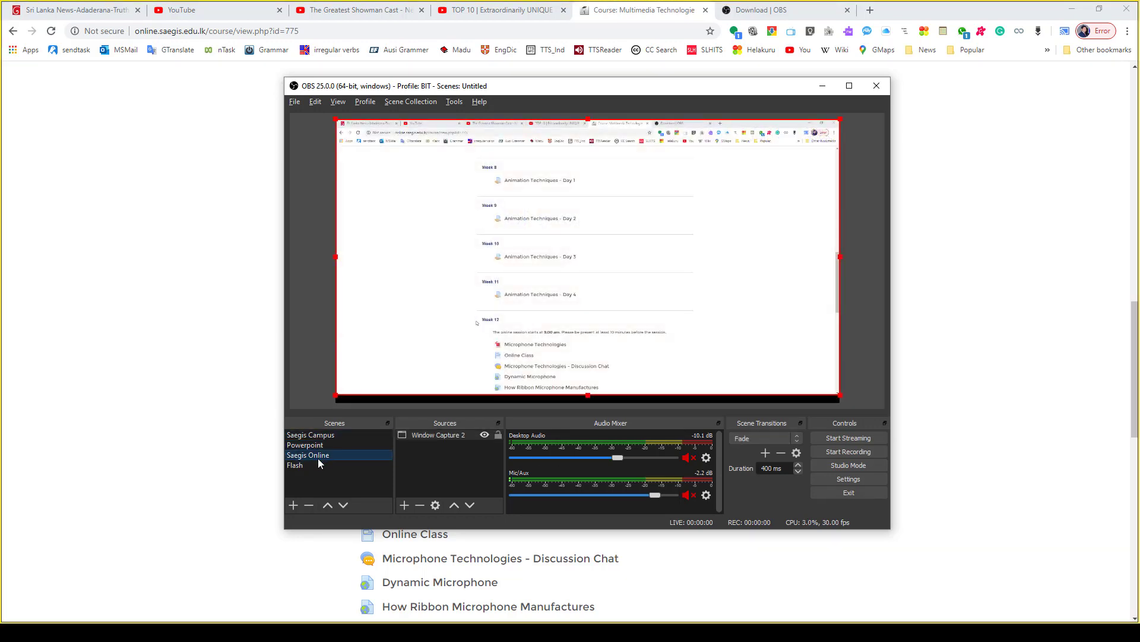
pyautogui.click(316, 465)
pyautogui.click(326, 444)
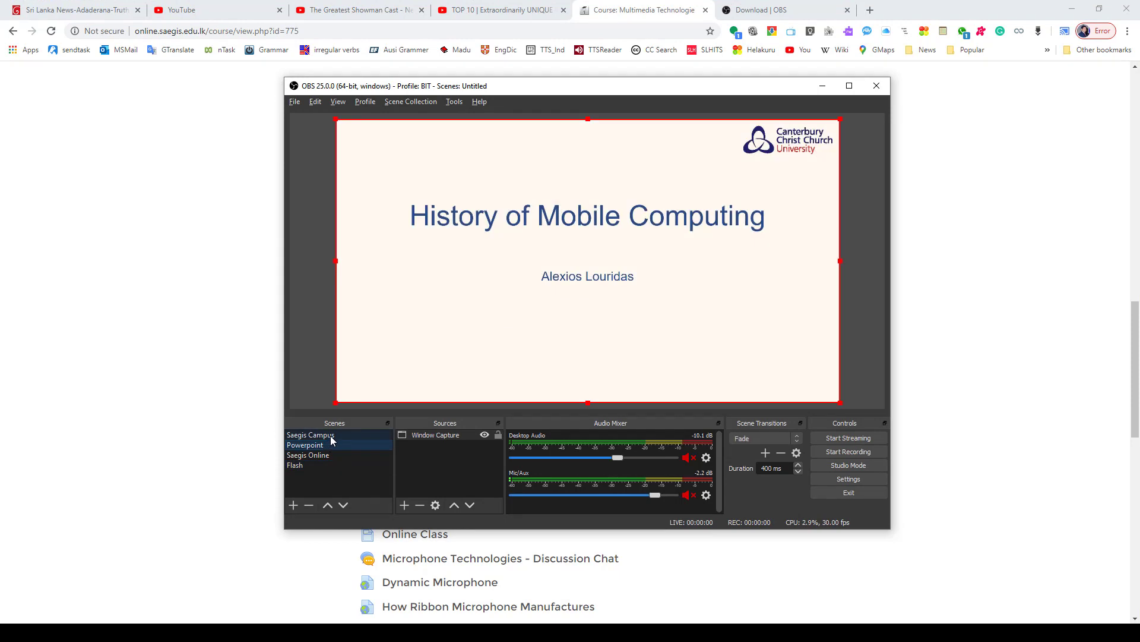
pyautogui.click(332, 435)
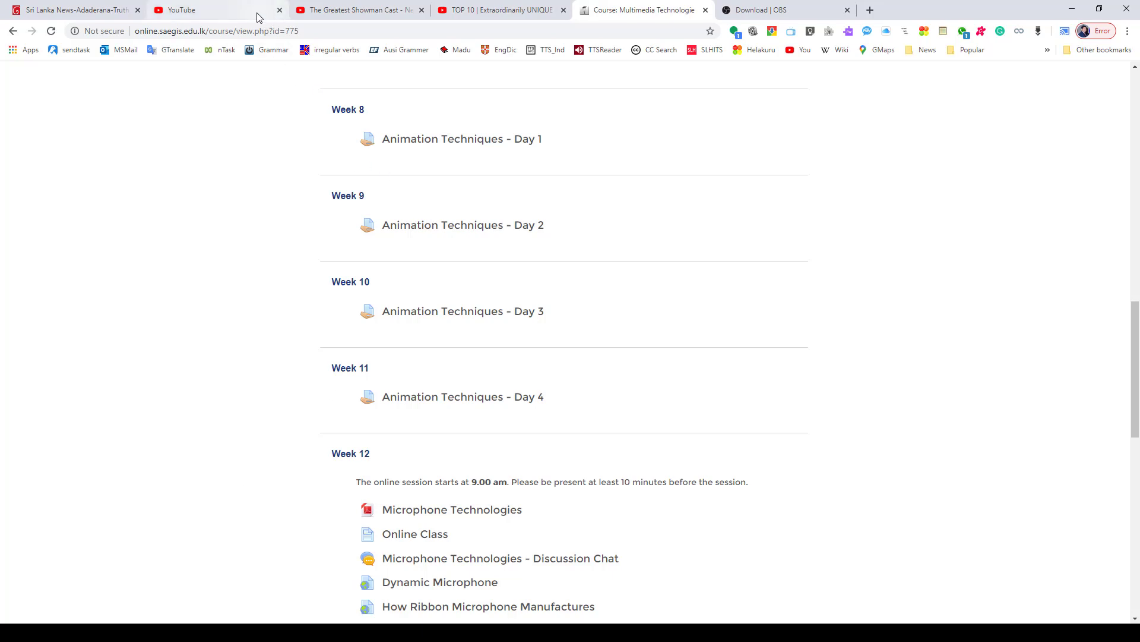
# - In Chrome, close the two YouTube video tabs and the Sri Lanka news tab, and bring up the YouTube home page
pyautogui.middleClick(324, 12)
pyautogui.middleClick(324, 12)
pyautogui.click(241, 12)
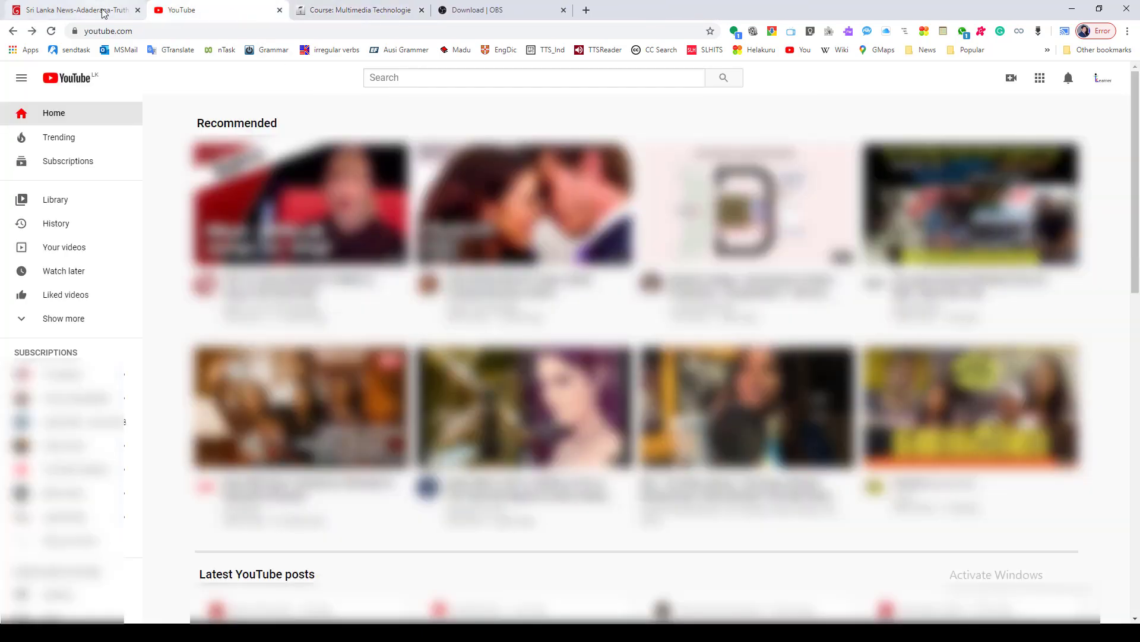
pyautogui.middleClick(102, 11)
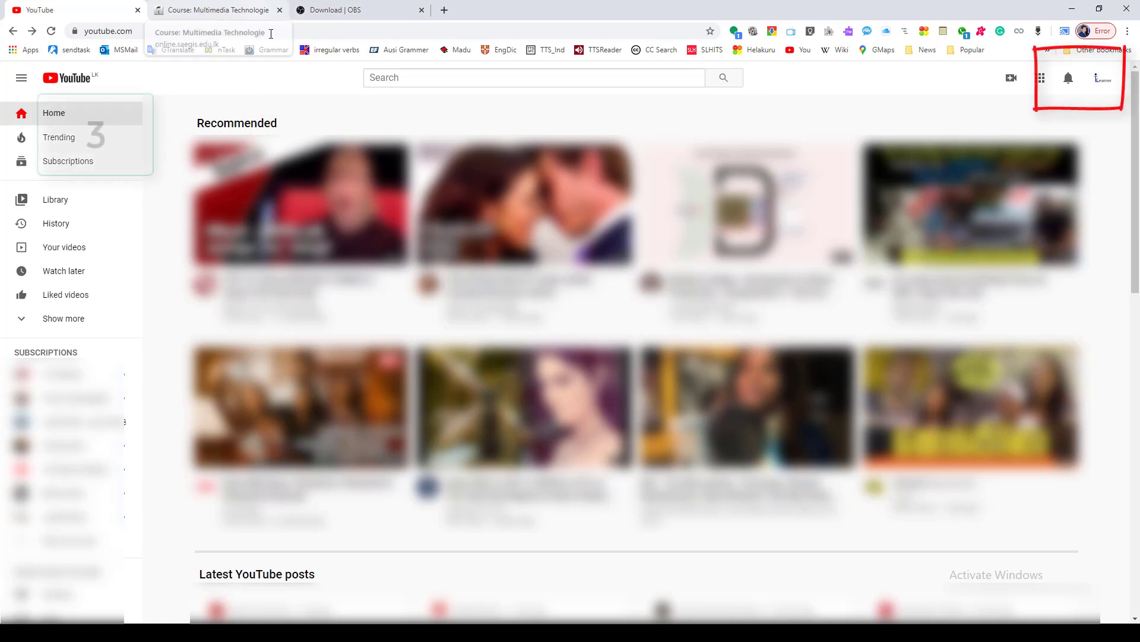
# - Open YouTube Studio for the channel and go to its live streaming page
pyautogui.click(1102, 79)
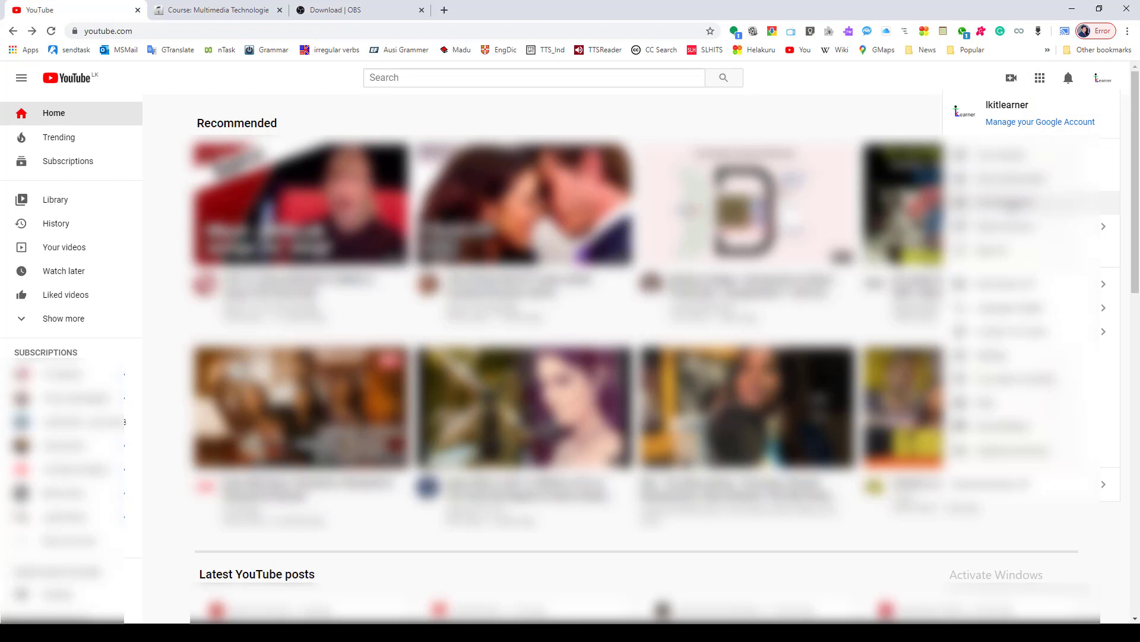
pyautogui.click(1004, 203)
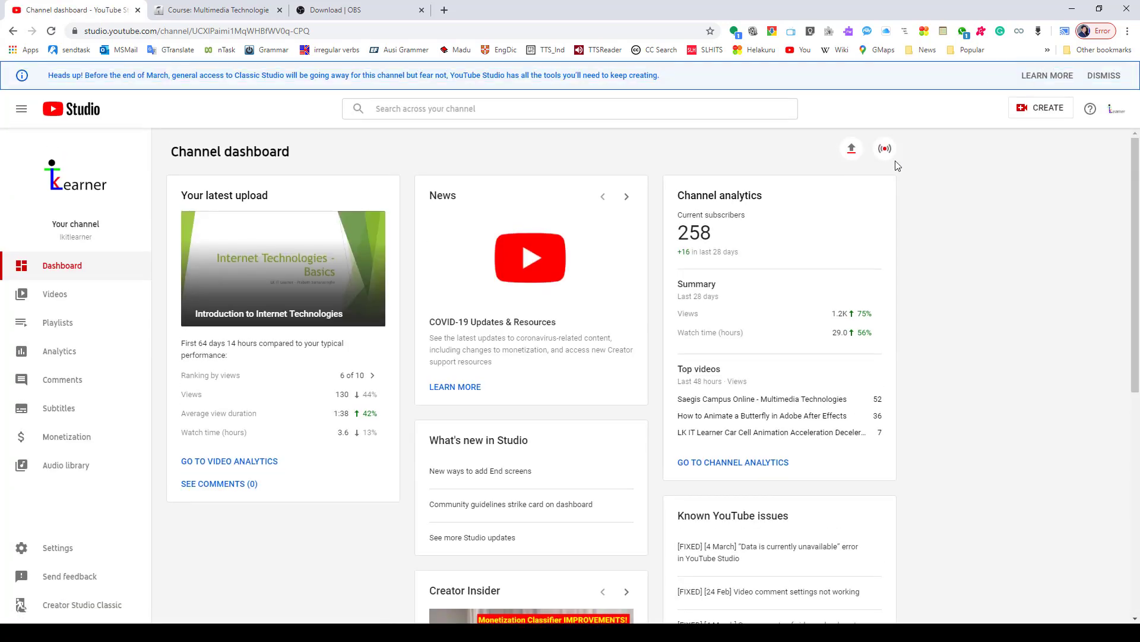
pyautogui.click(1018, 110)
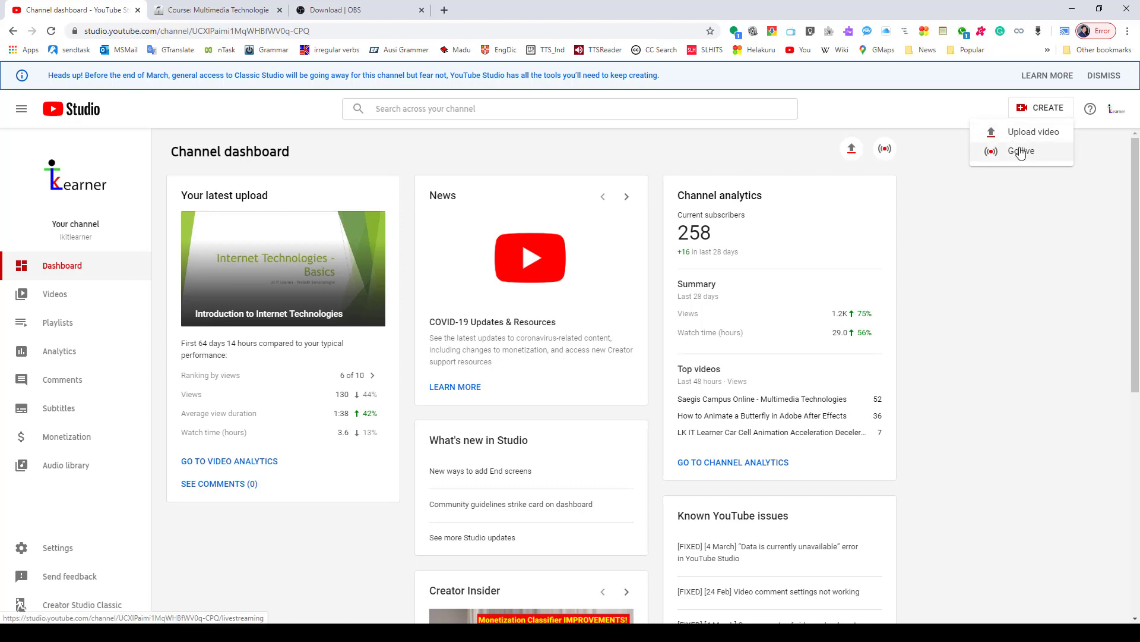
pyautogui.click(934, 180)
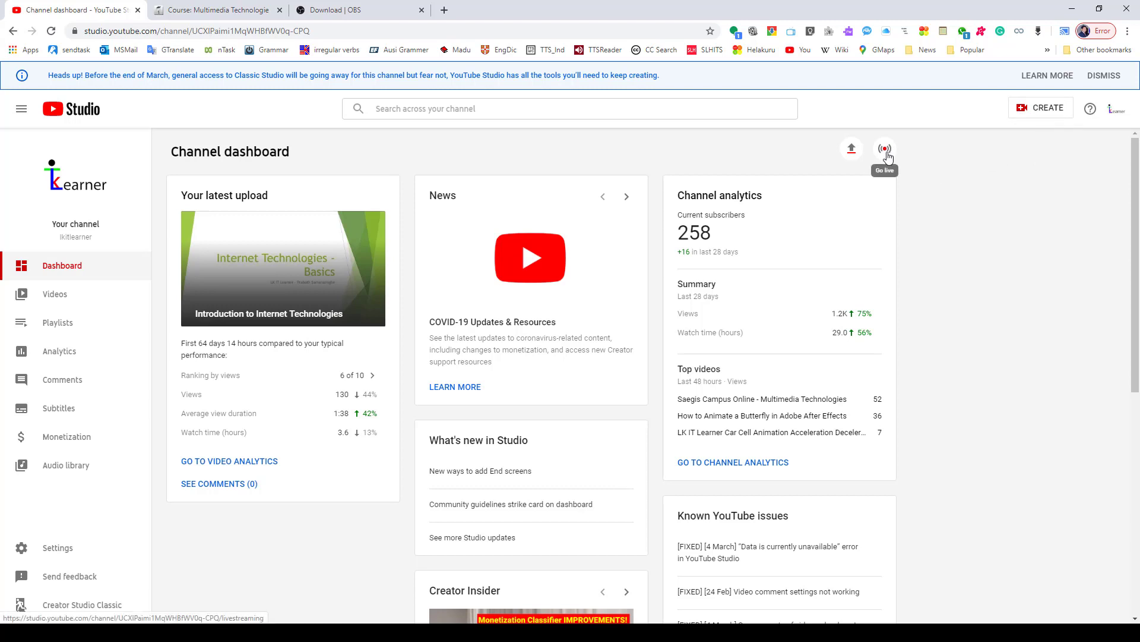
pyautogui.click(885, 149)
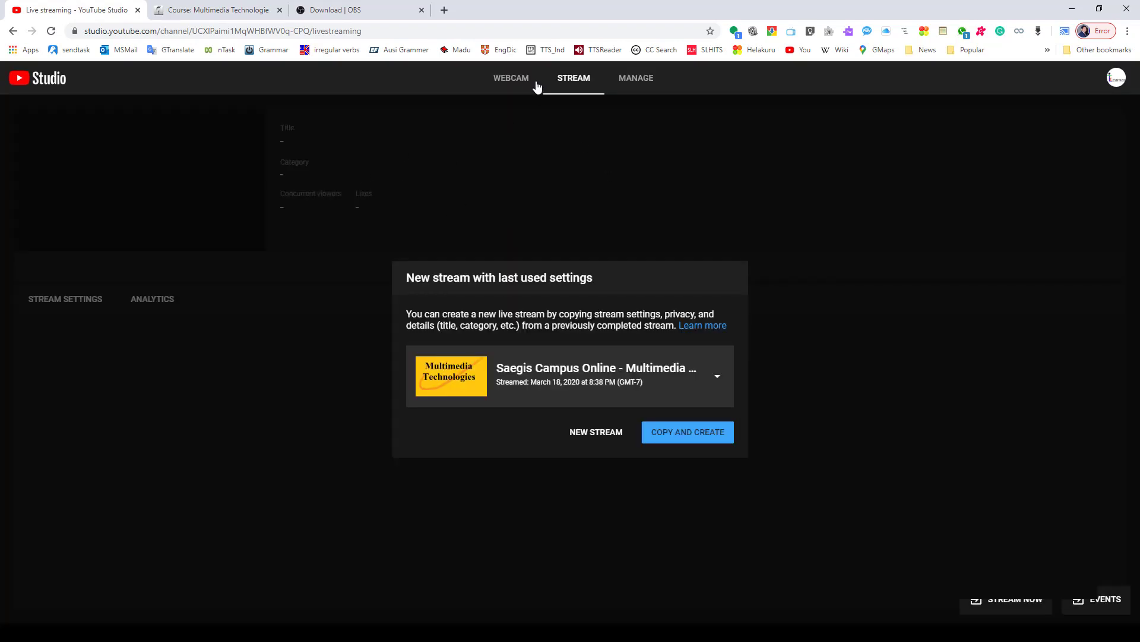
# - Look through the Webcam and Manage pages of live streaming and return to the Stream page
pyautogui.click(517, 80)
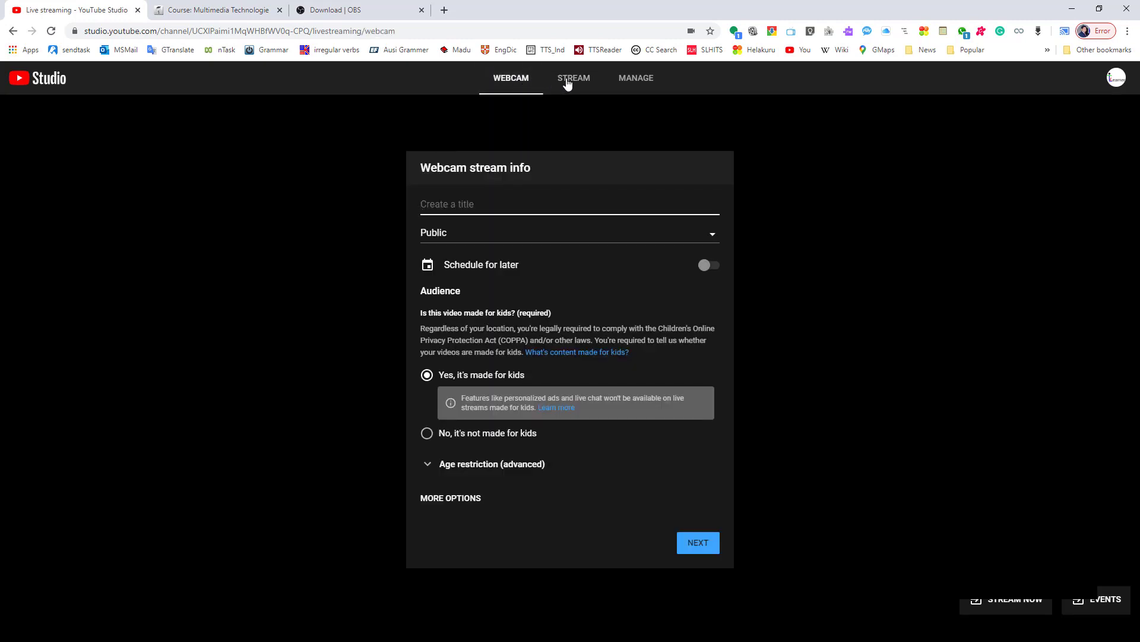
pyautogui.click(567, 83)
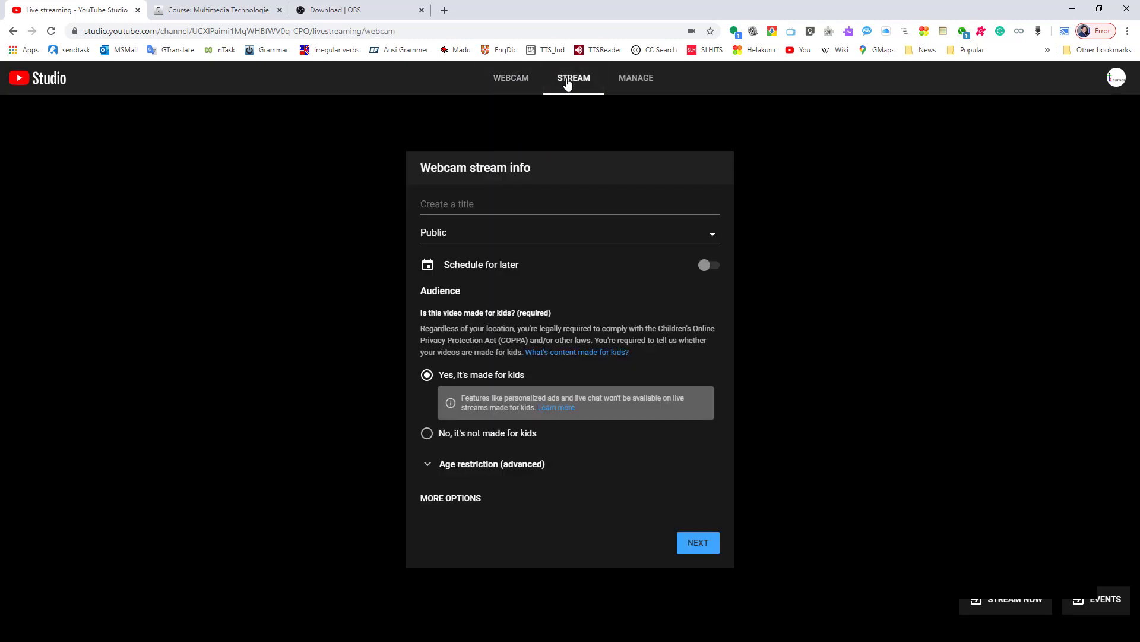
pyautogui.click(626, 83)
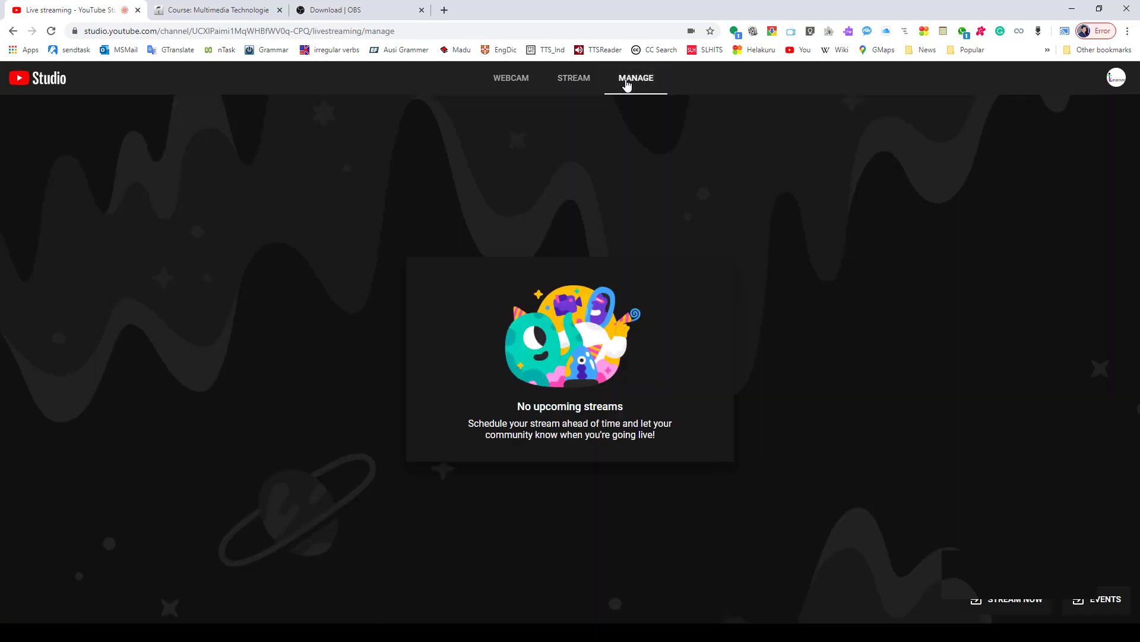
pyautogui.click(579, 86)
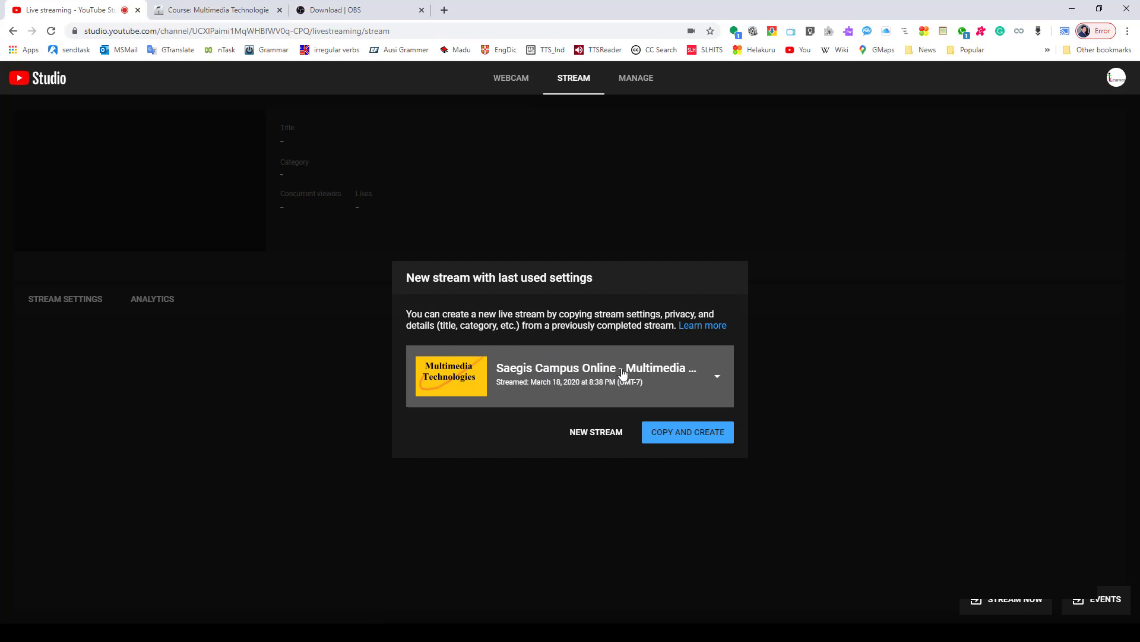
# - Start a new stream titled Live Lecture and set its visibility to Unlisted
pyautogui.click(611, 436)
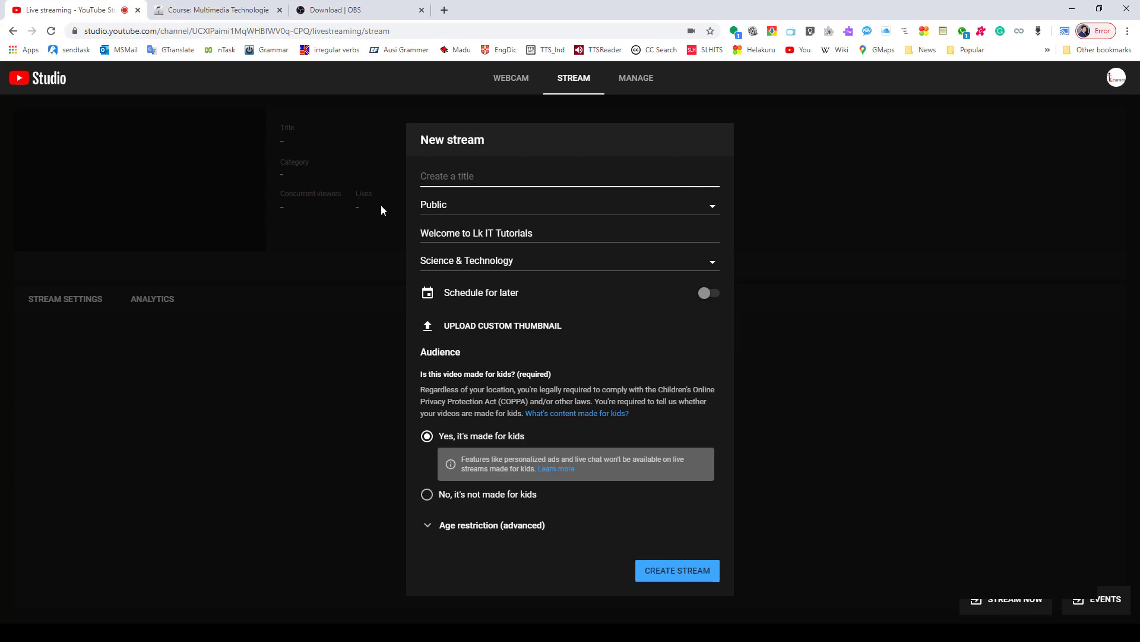
pyautogui.write('Live Lecture')
pyautogui.click(439, 208)
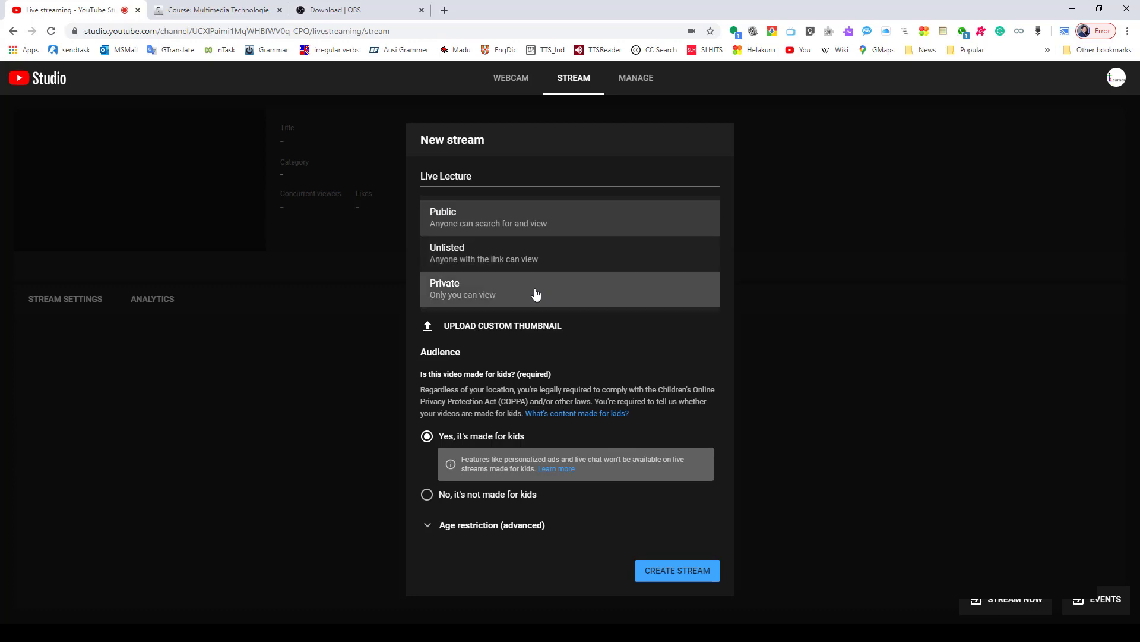
pyautogui.click(548, 259)
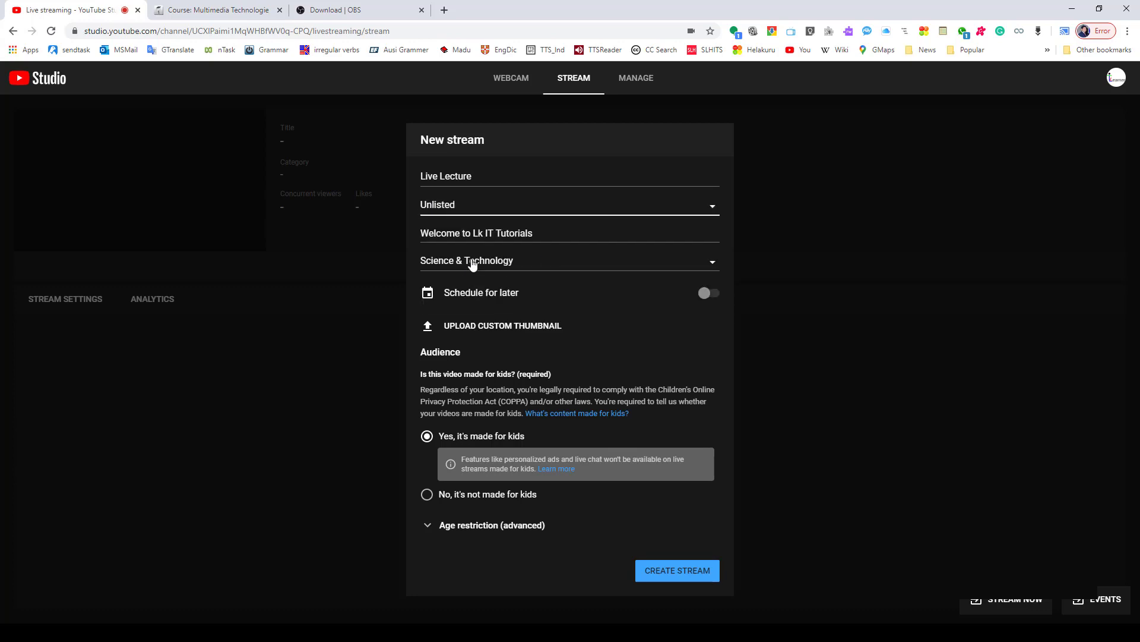
# - Replace the stream description with Live Lecture by LK IT Learner and set the category to Education
pyautogui.press('Tab')
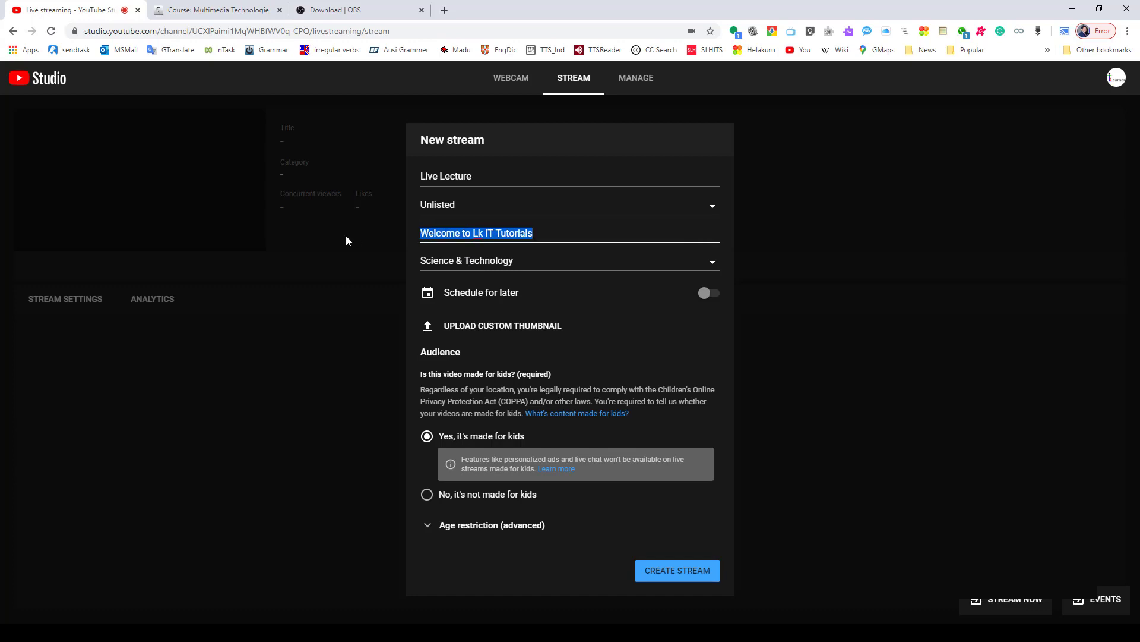
pyautogui.write('Live')
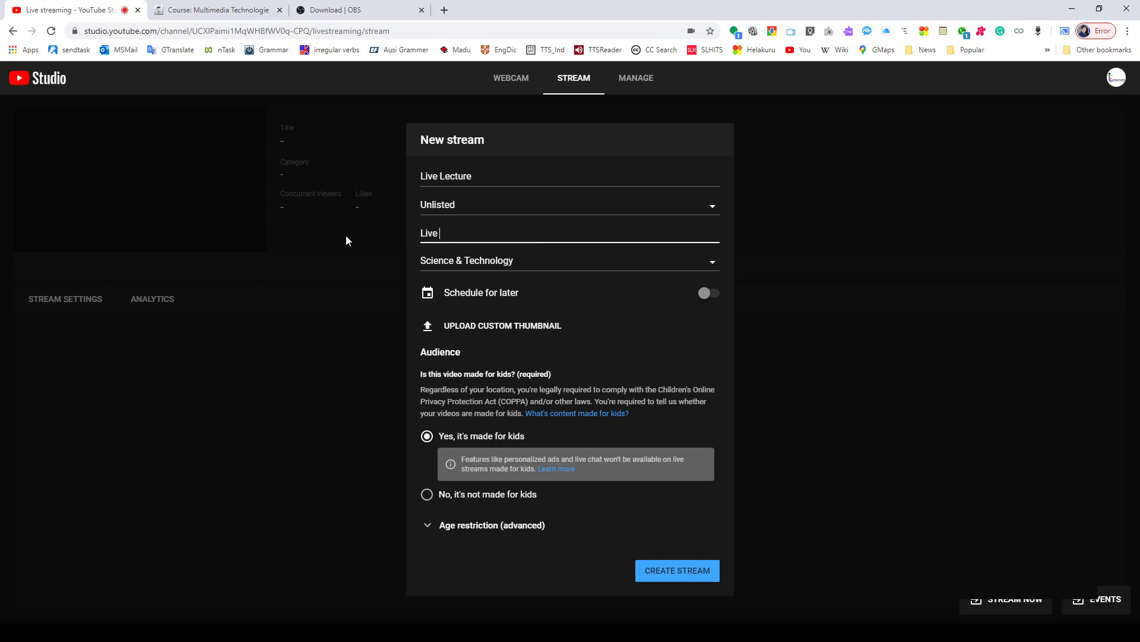
pyautogui.write(' Lecturer')
pyautogui.press('BackSpace')
pyautogui.write('by LK IT Learner')
pyautogui.click(459, 263)
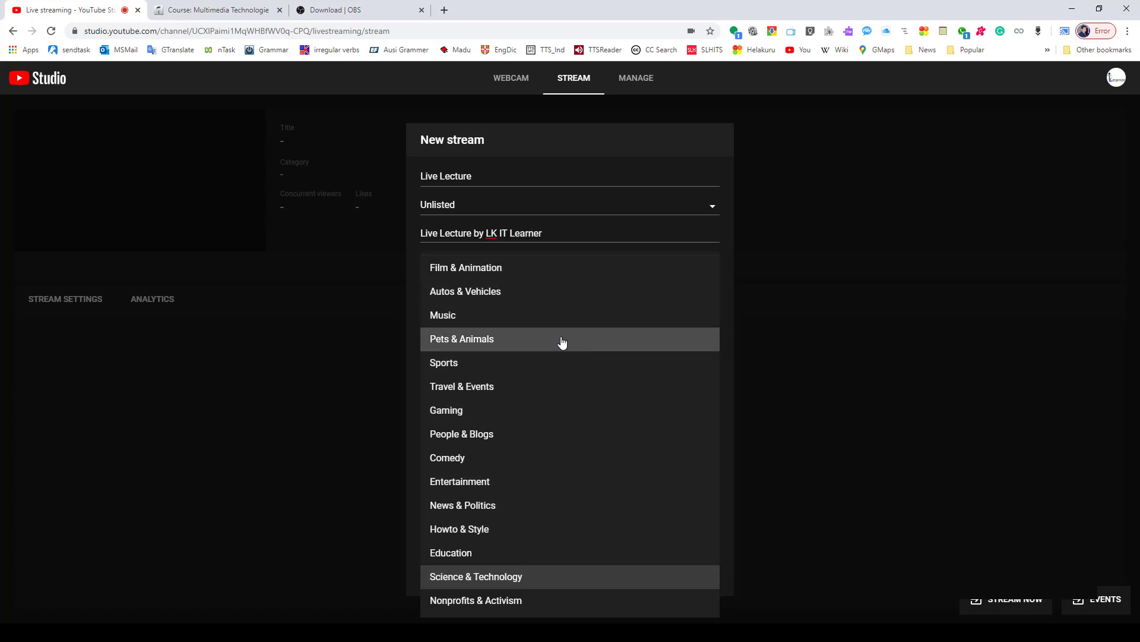
pyautogui.click(493, 557)
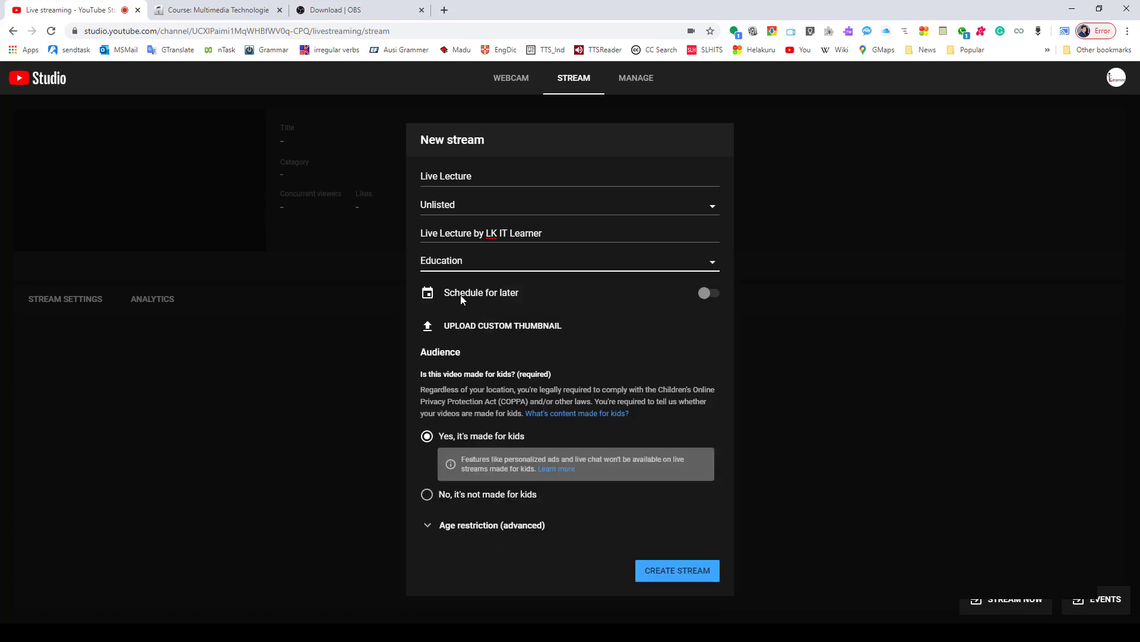
pyautogui.click(707, 293)
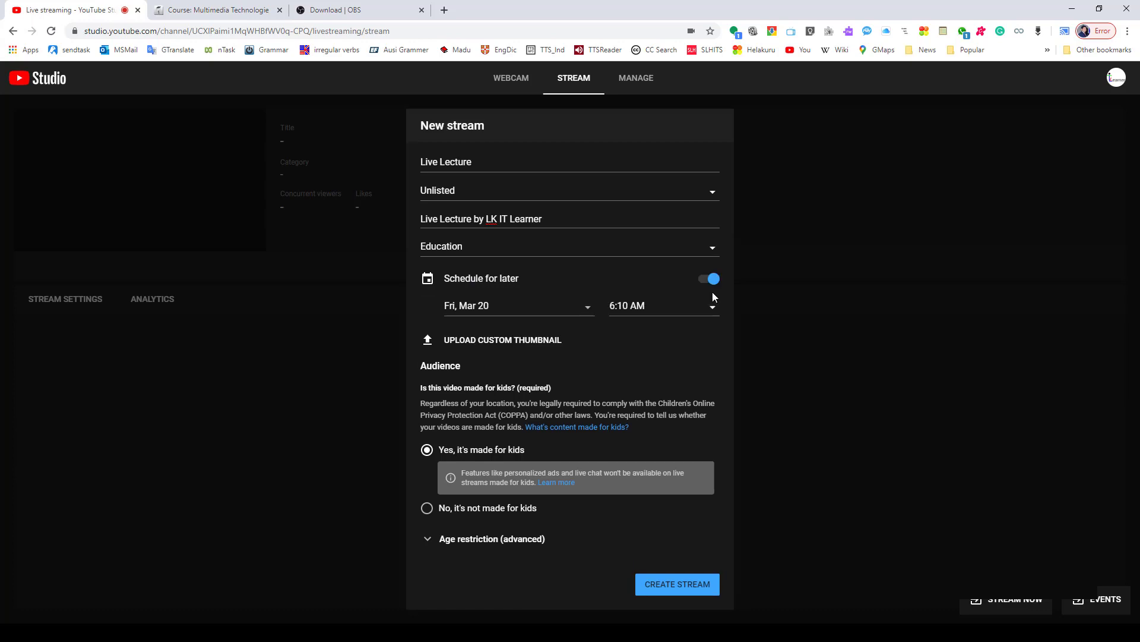
pyautogui.click(515, 309)
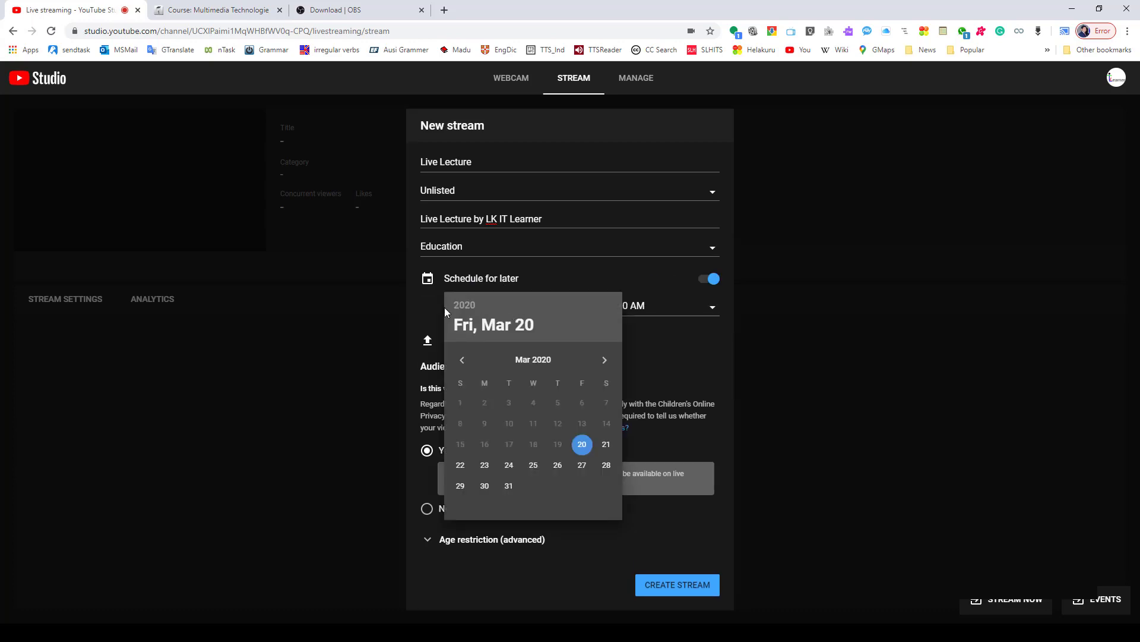
pyautogui.click(427, 302)
pyautogui.click(712, 281)
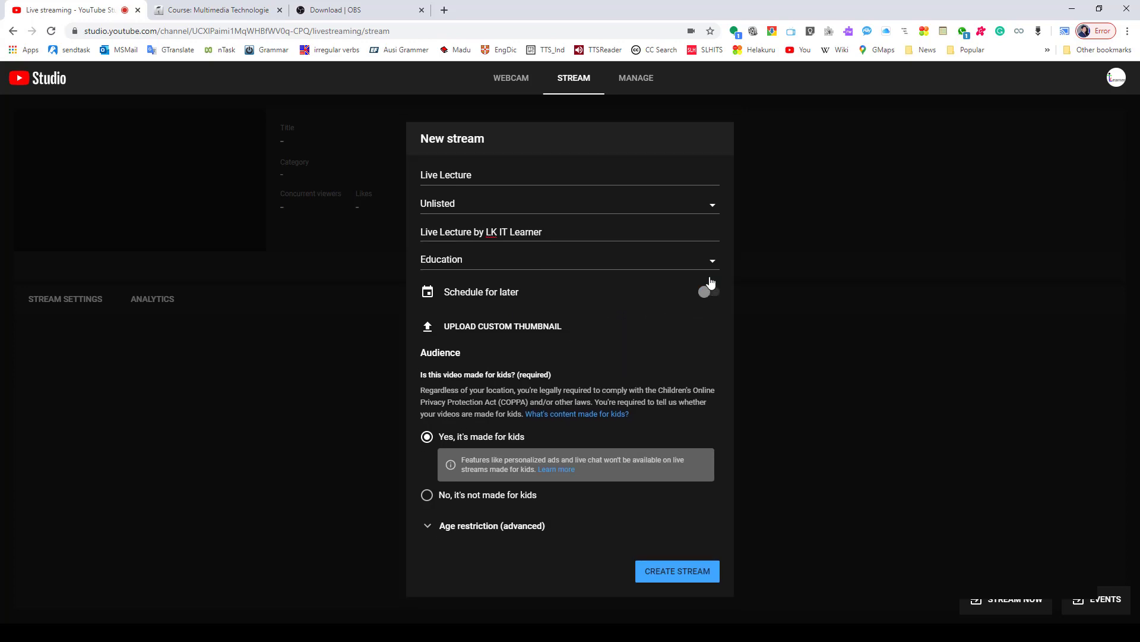
# - Upload the yellow Multimedia Technologies picture as the custom thumbnail and create the stream as not made for kids
pyautogui.click(485, 333)
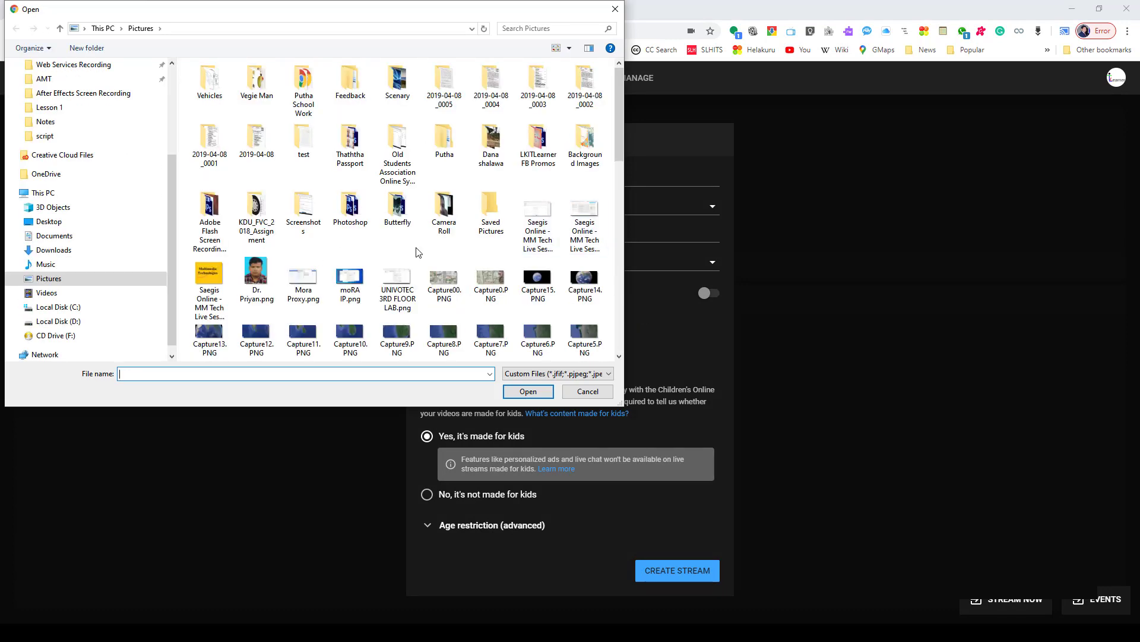
pyautogui.doubleClick(211, 273)
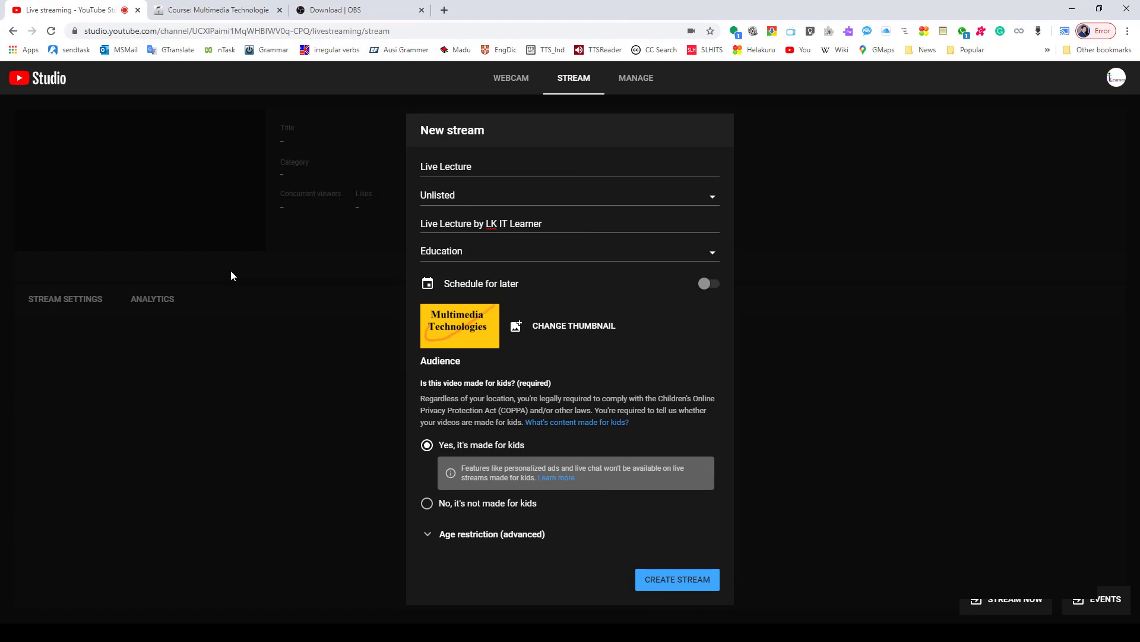
pyautogui.click(426, 503)
pyautogui.click(664, 562)
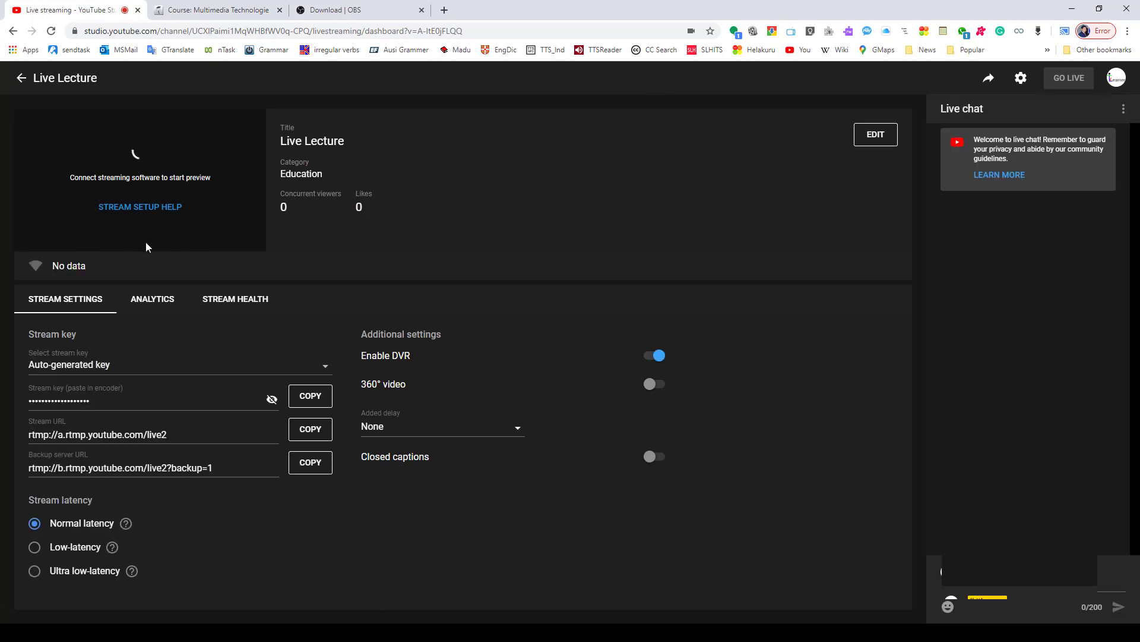
# - Create a new stream key named MyLectures with a maximum sustained bitrate of 1500 Kbps - 4000 Kbps (720p)
pyautogui.click(255, 365)
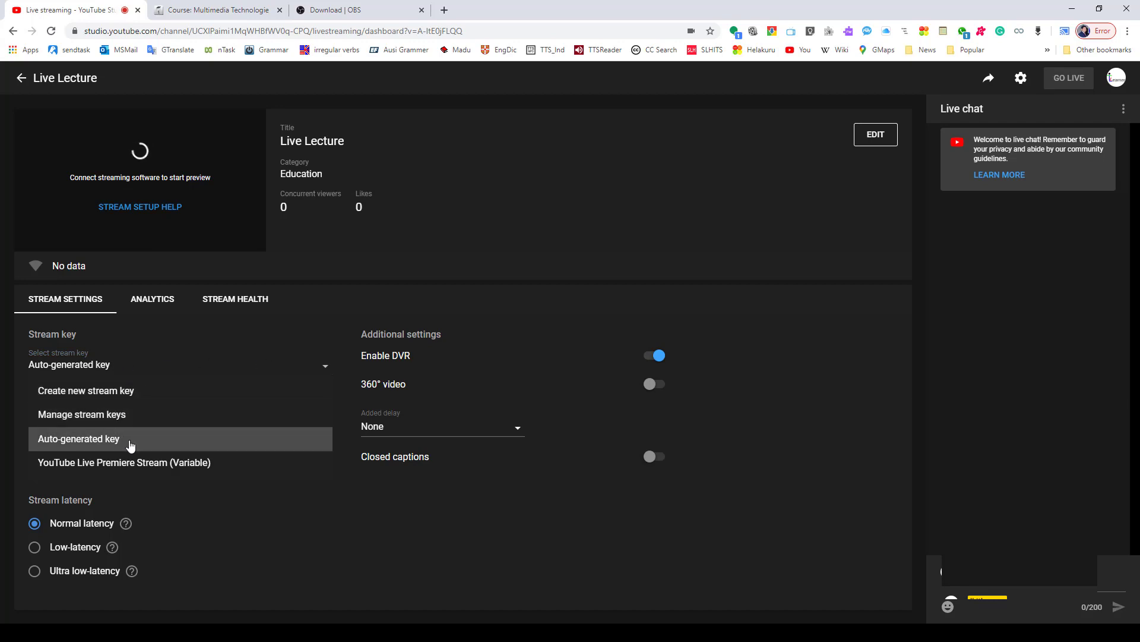
pyautogui.click(154, 392)
pyautogui.click(467, 268)
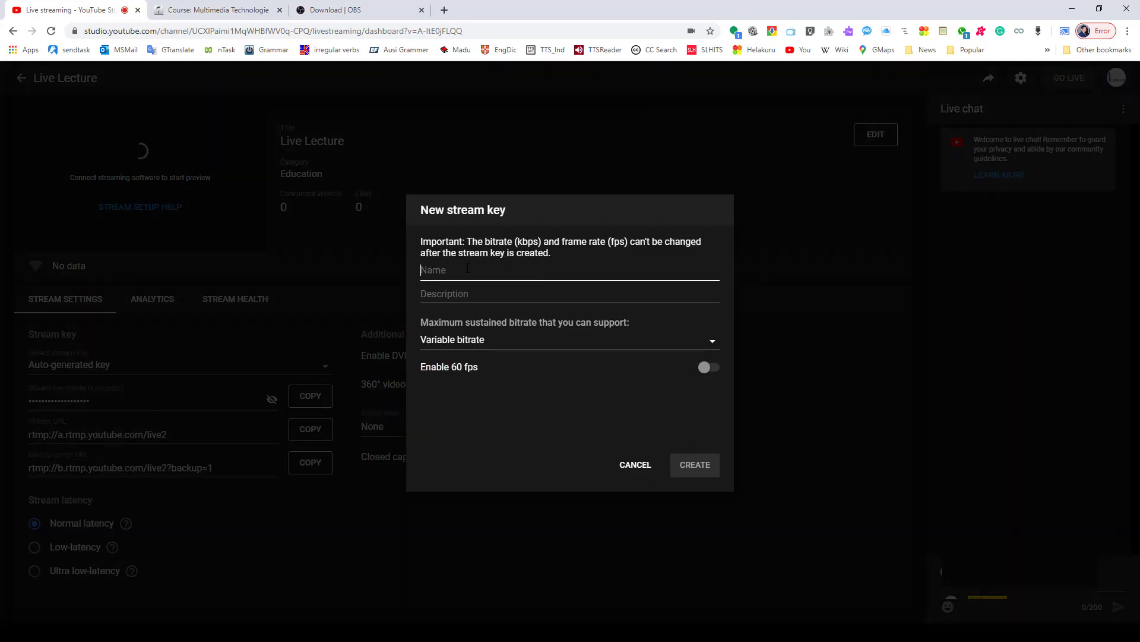
pyautogui.write('MyLectu')
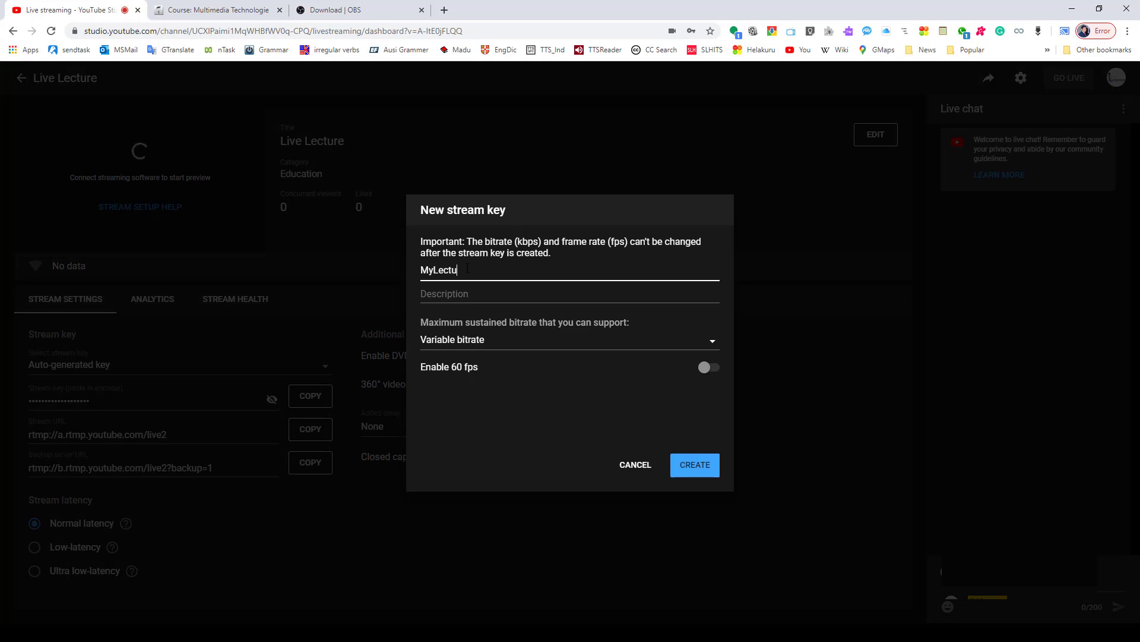
pyautogui.write('res')
pyautogui.click(680, 347)
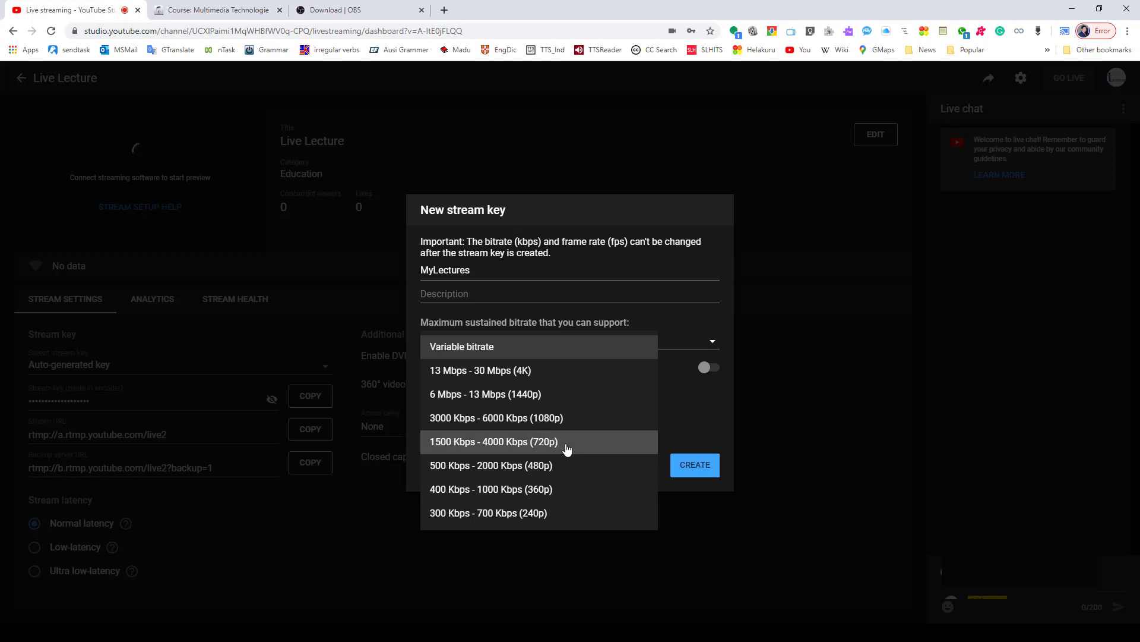
pyautogui.click(515, 442)
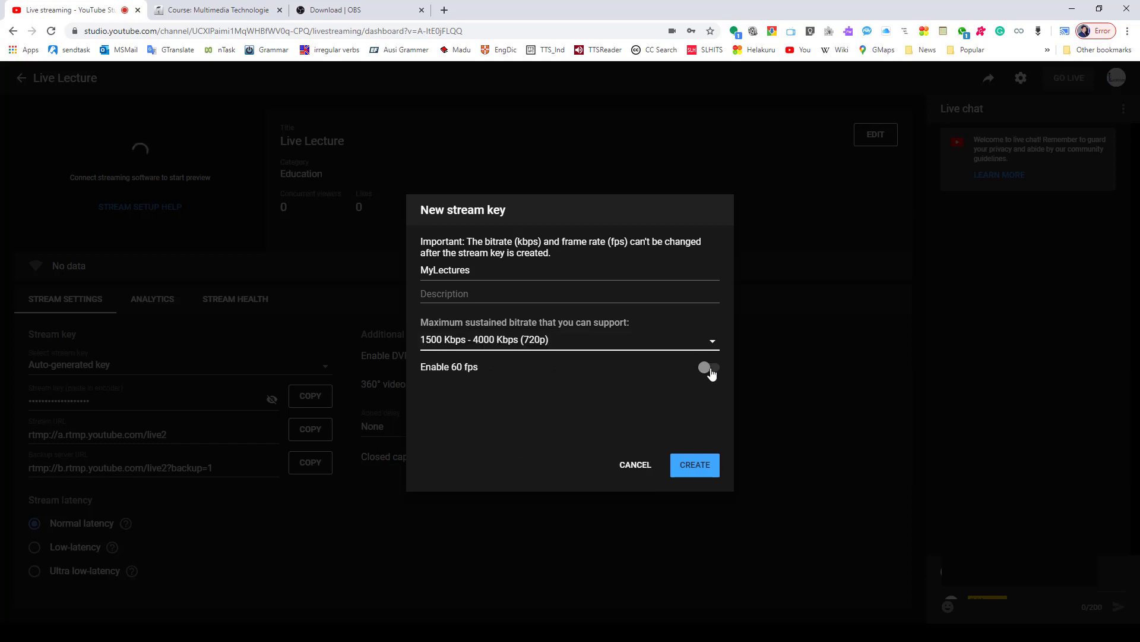
pyautogui.click(690, 464)
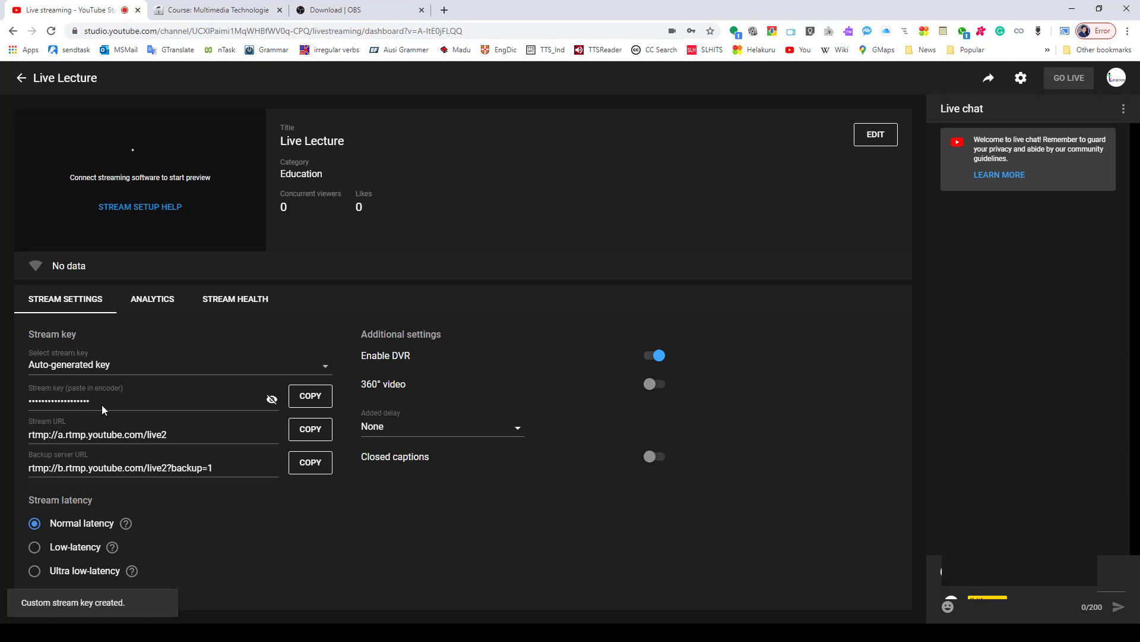
# - Briefly reveal and hide the auto-generated stream key, and copy it to the clipboard
pyautogui.click(272, 399)
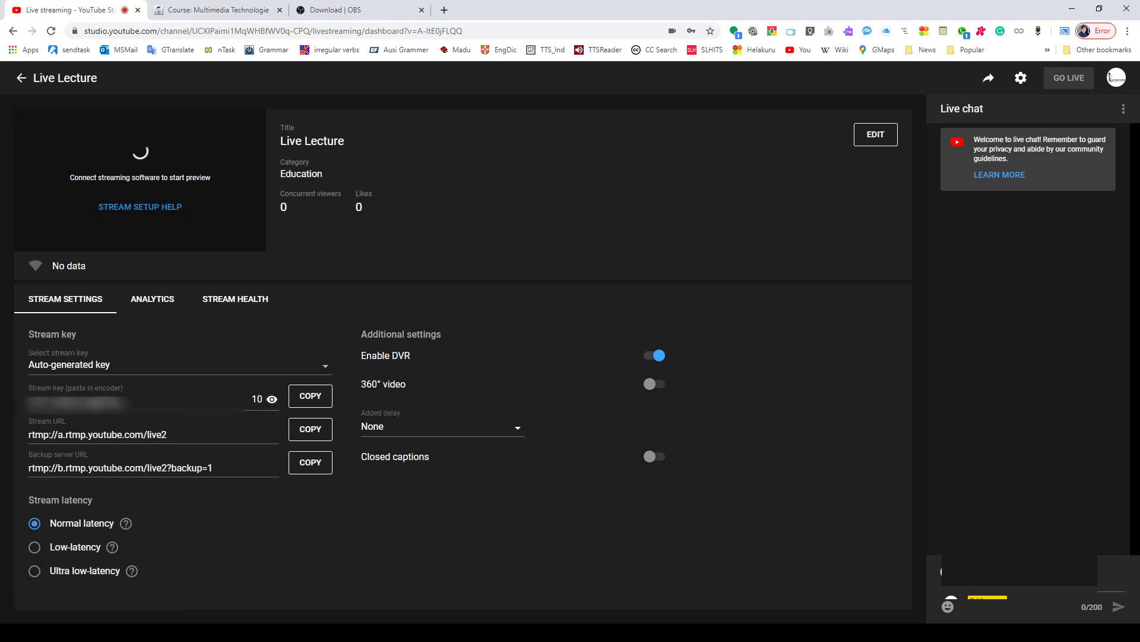
pyautogui.click(272, 400)
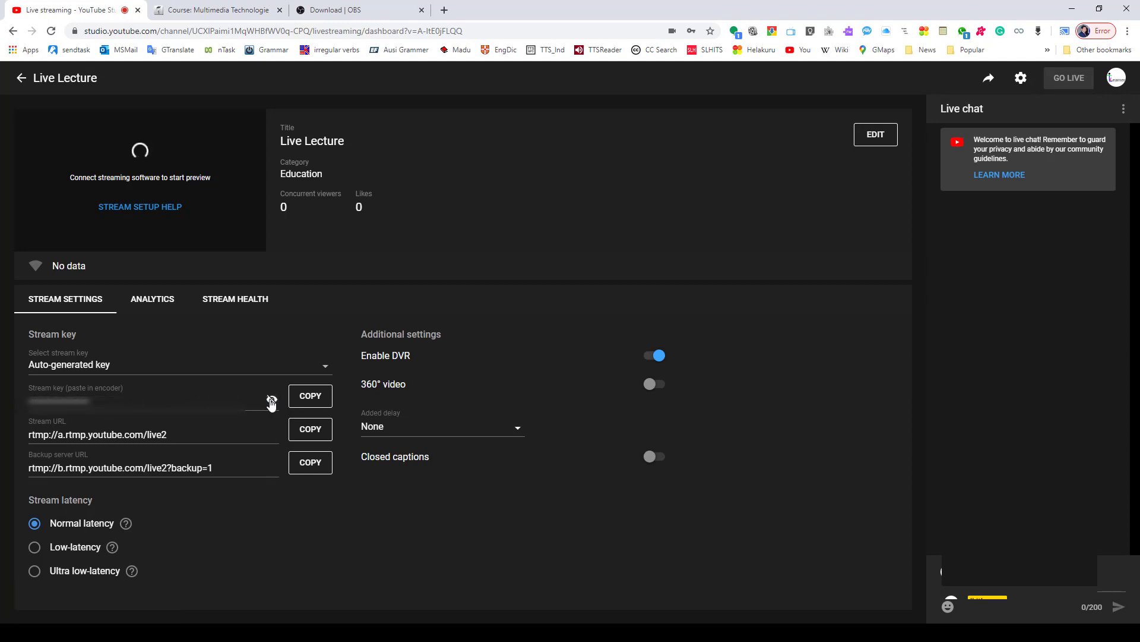
pyautogui.click(304, 398)
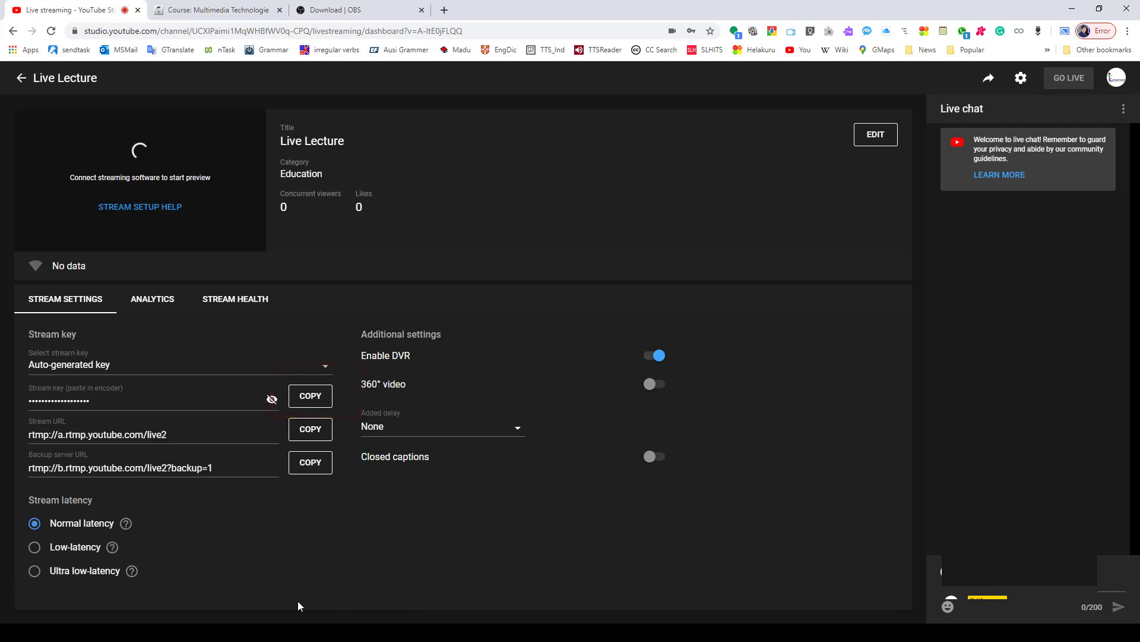
# - Switch to OBS and replace the stream key in the Stream settings with the copied YouTube key, keeping the YouTube service
pyautogui.click(289, 632)
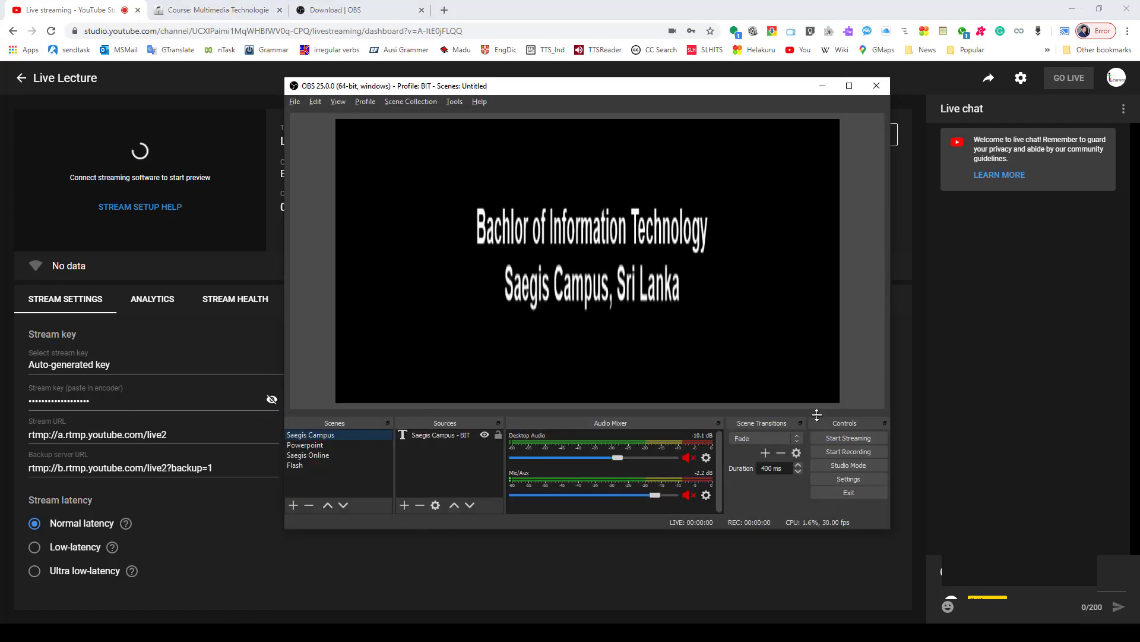
pyautogui.click(849, 479)
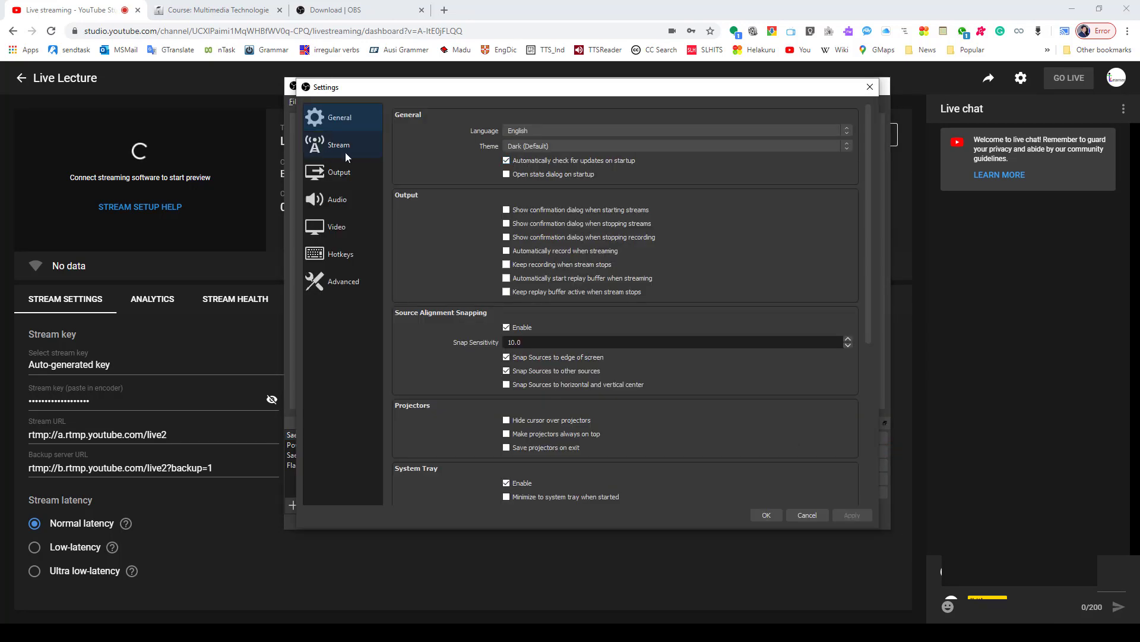
pyautogui.click(339, 144)
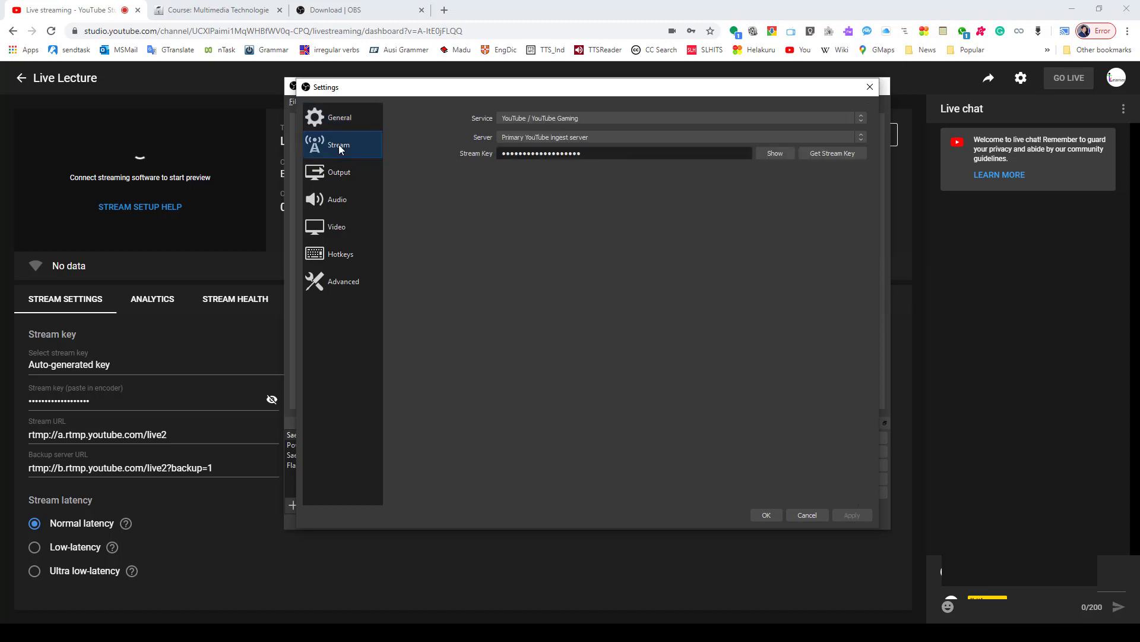
pyautogui.moveTo(582, 153); pyautogui.dragTo(485, 153)
pyautogui.press('BackSpace')
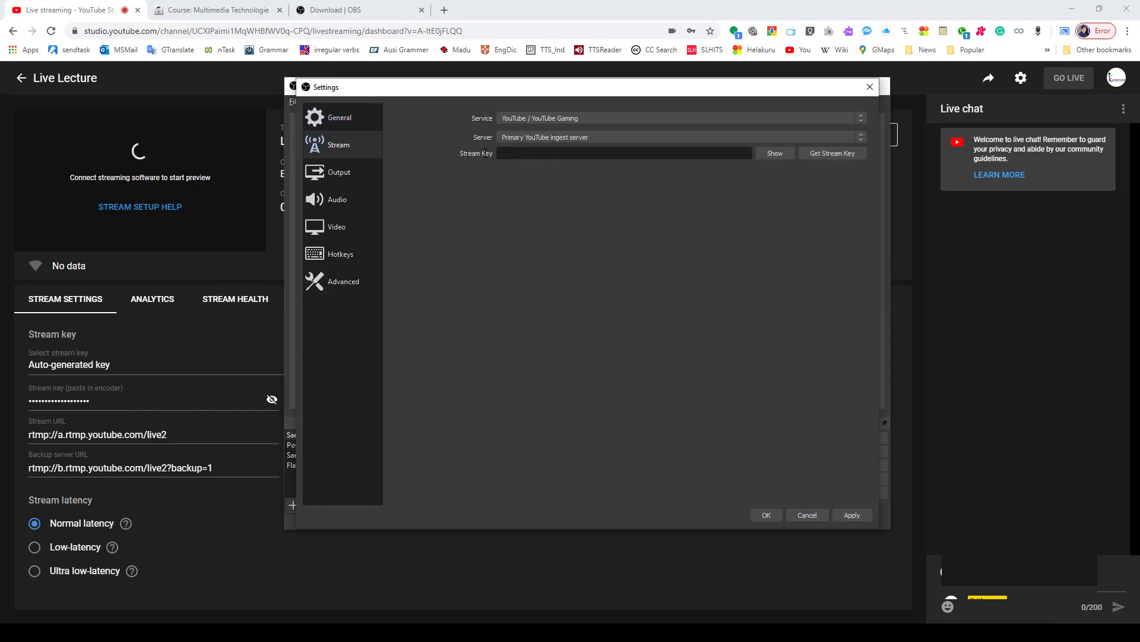
pyautogui.hotkey('ctrl', 'v')
pyautogui.click(765, 515)
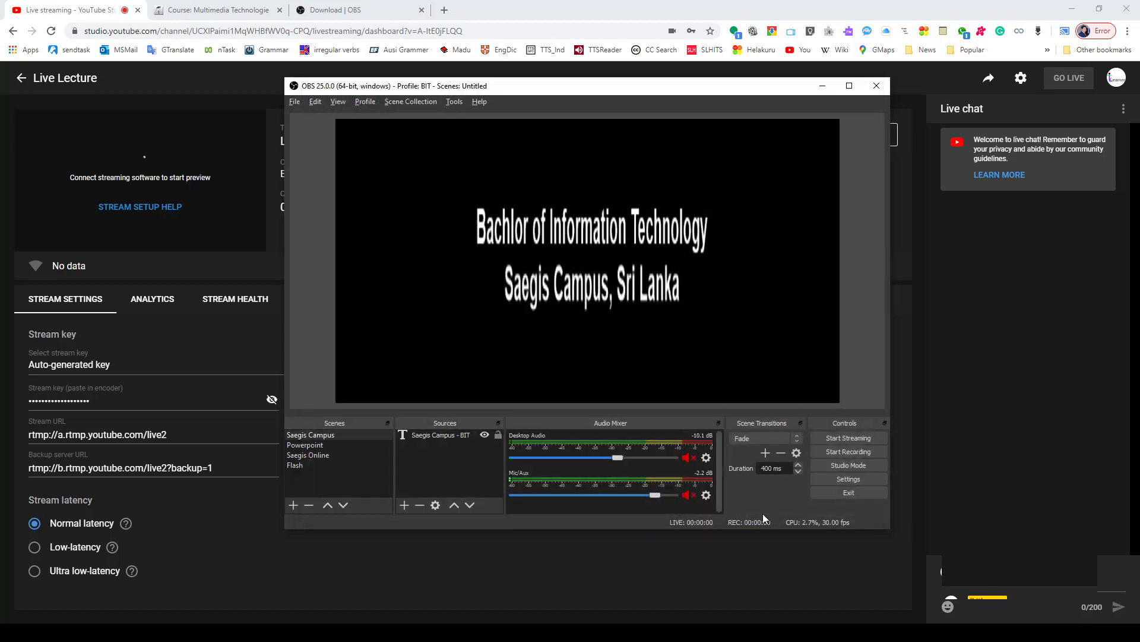
# - Start streaming from OBS, check the preview in YouTube Studio, and switch the output to the Powerpoint scene
pyautogui.click(846, 437)
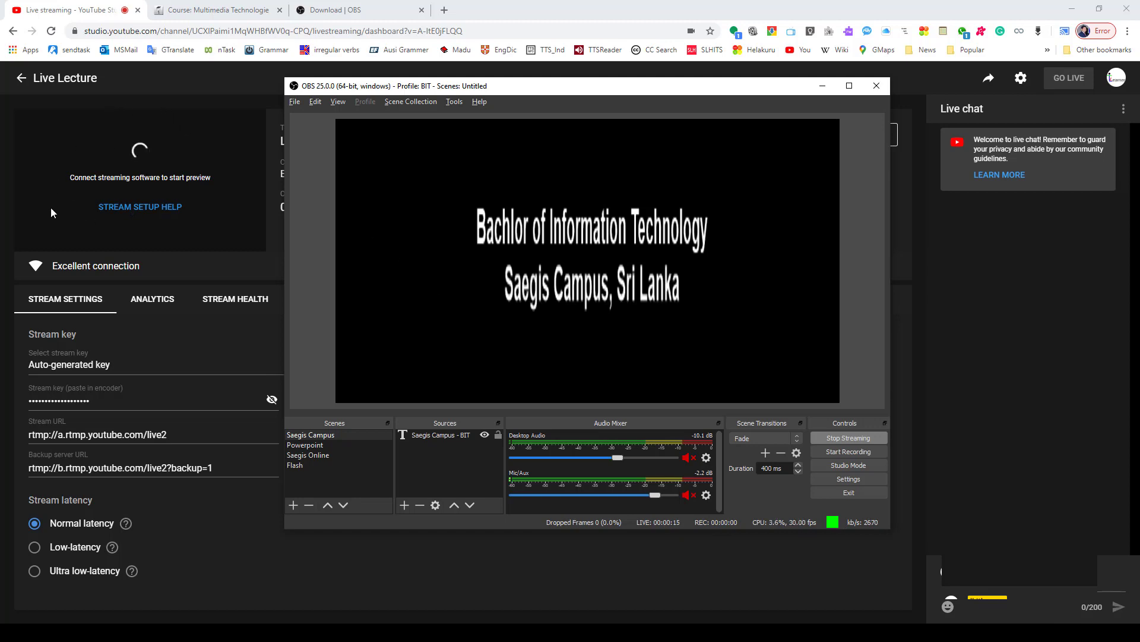
pyautogui.click(268, 194)
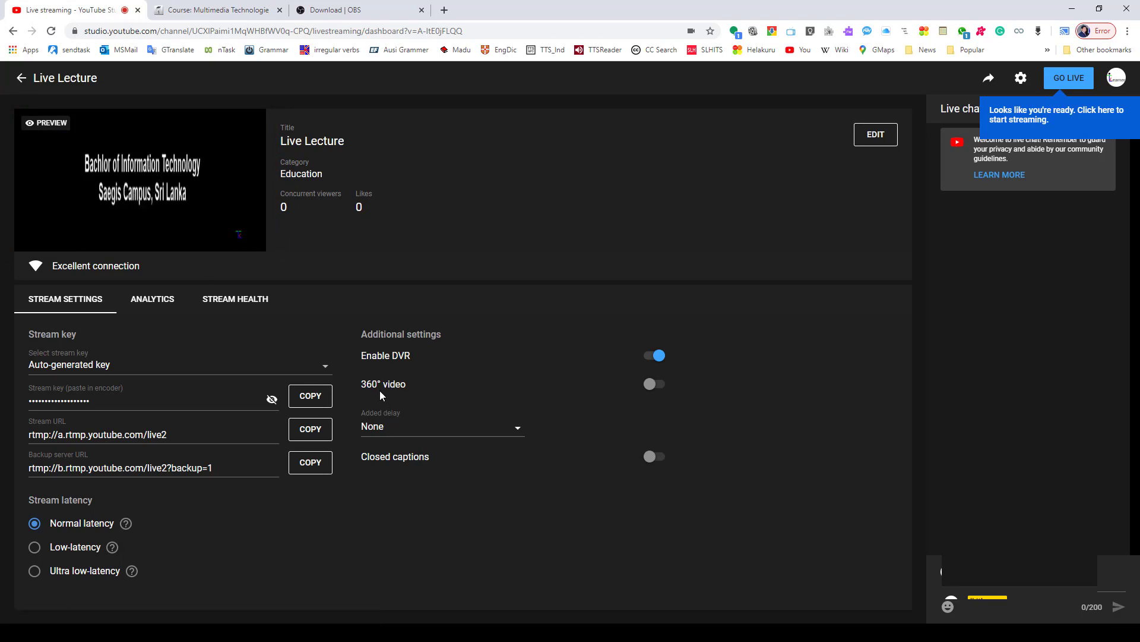
pyautogui.click(206, 621)
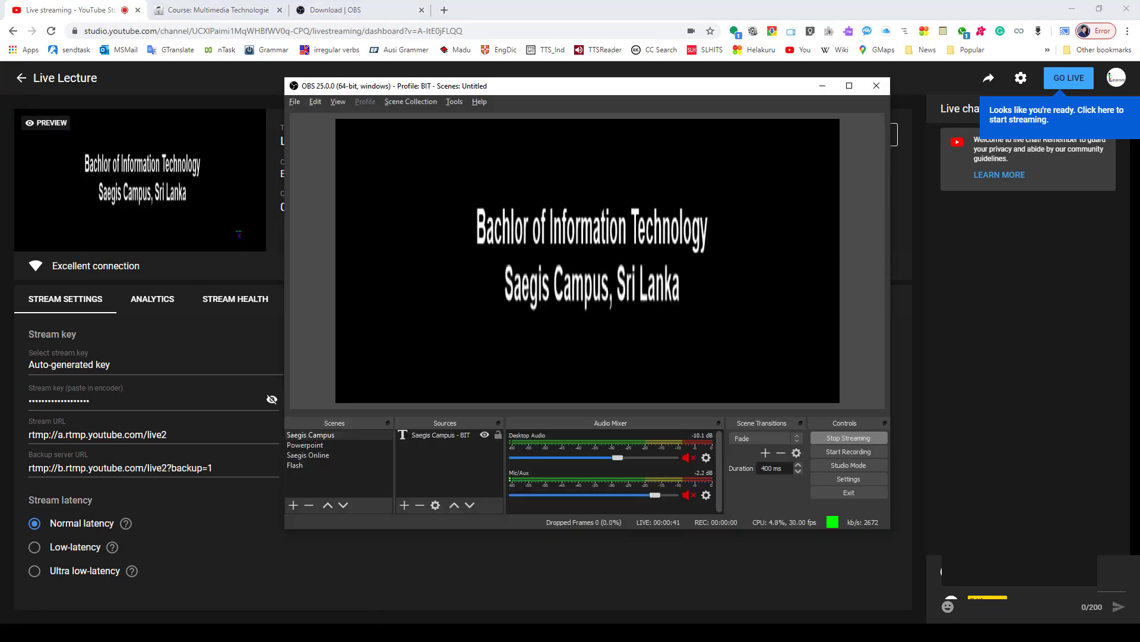
pyautogui.click(318, 447)
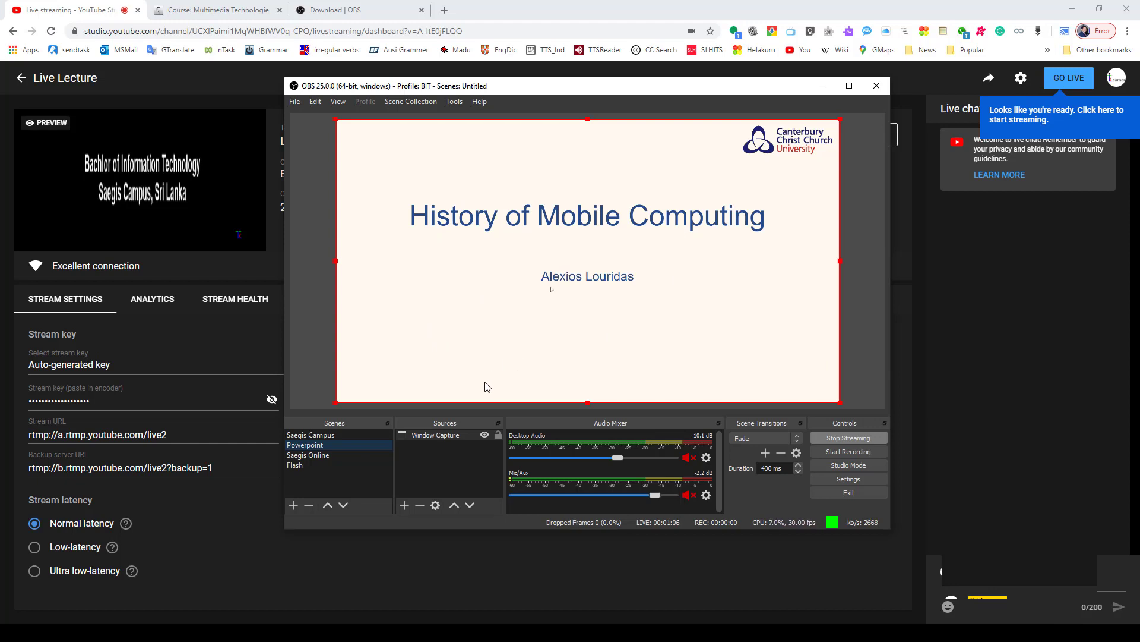
# - Switch to the Saegis Online scene and set Window Capture 2 to the Live streaming - YouTube Studio Chrome window
pyautogui.click(325, 456)
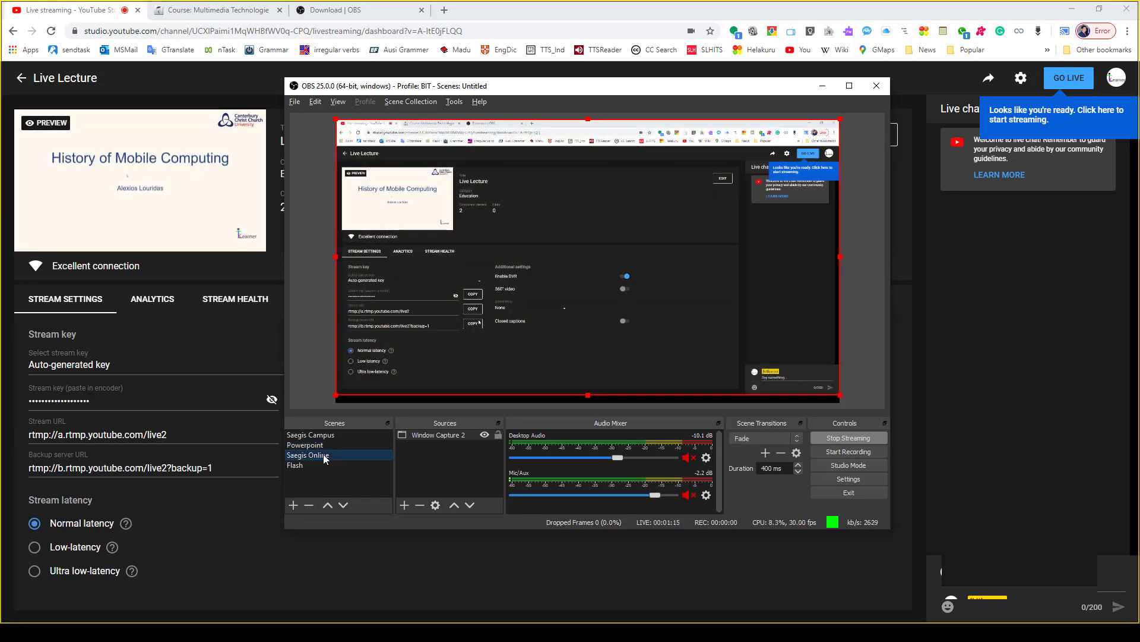
pyautogui.doubleClick(452, 436)
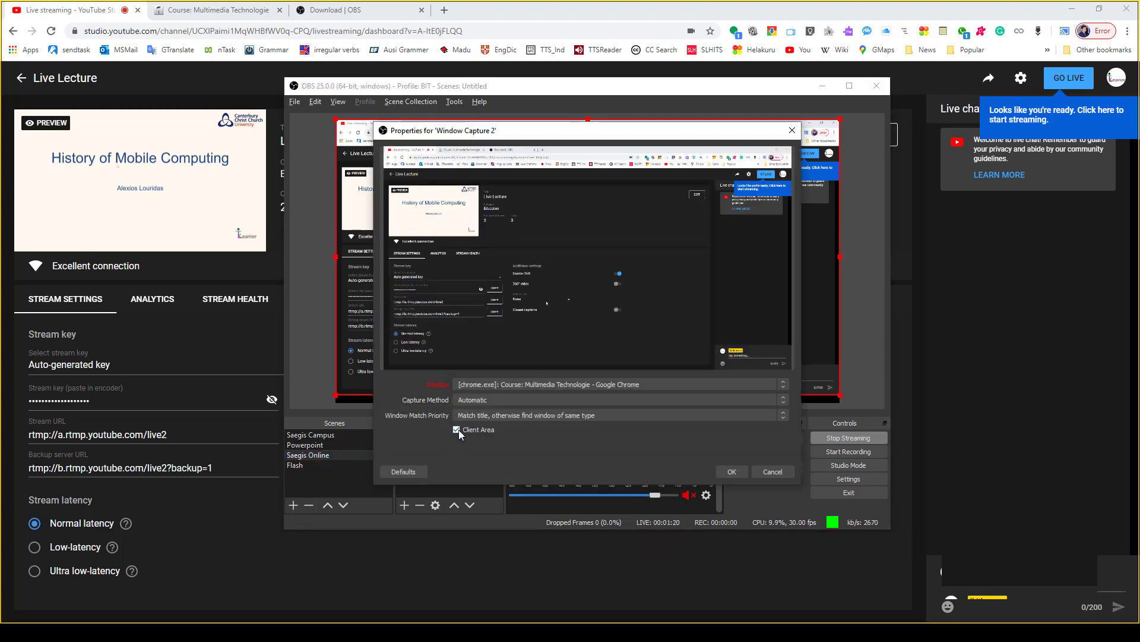
pyautogui.click(559, 384)
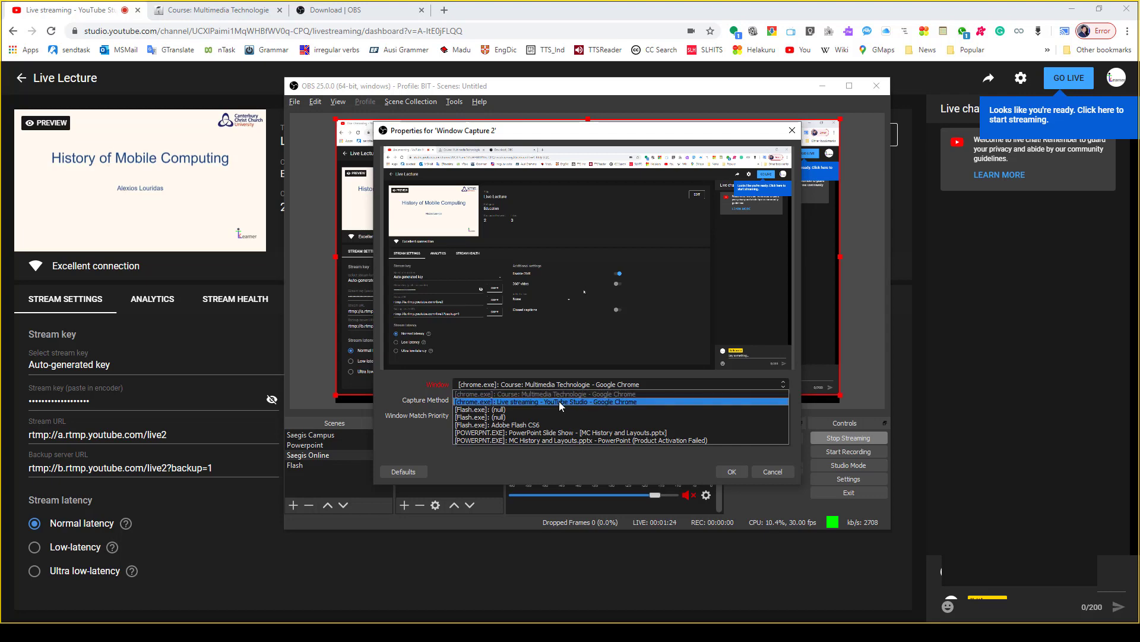
pyautogui.click(560, 403)
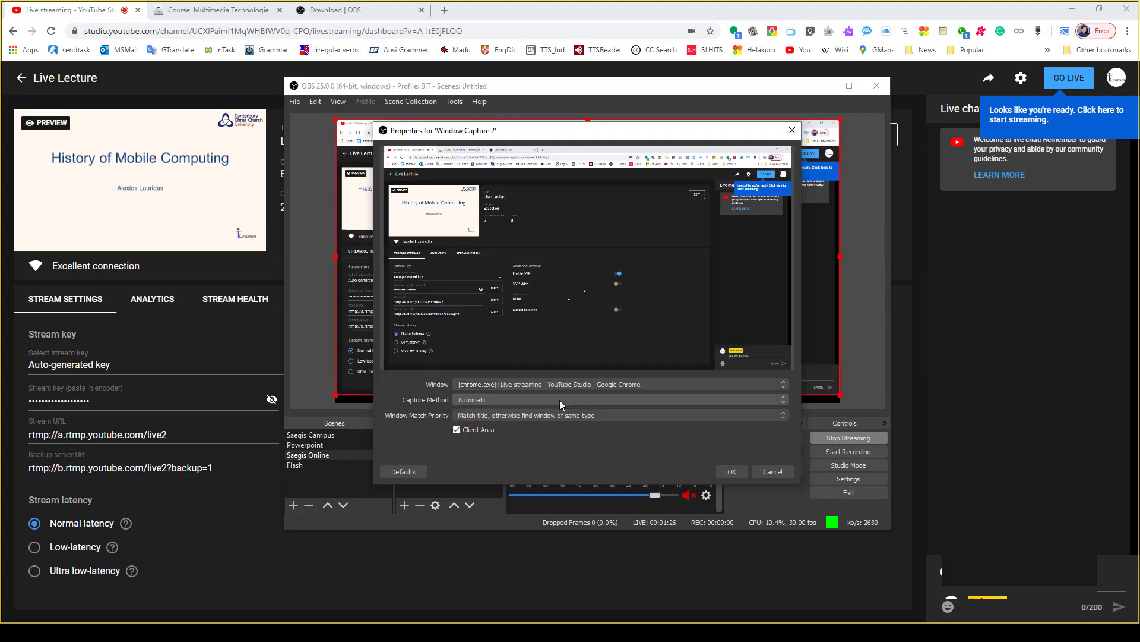
pyautogui.click(732, 473)
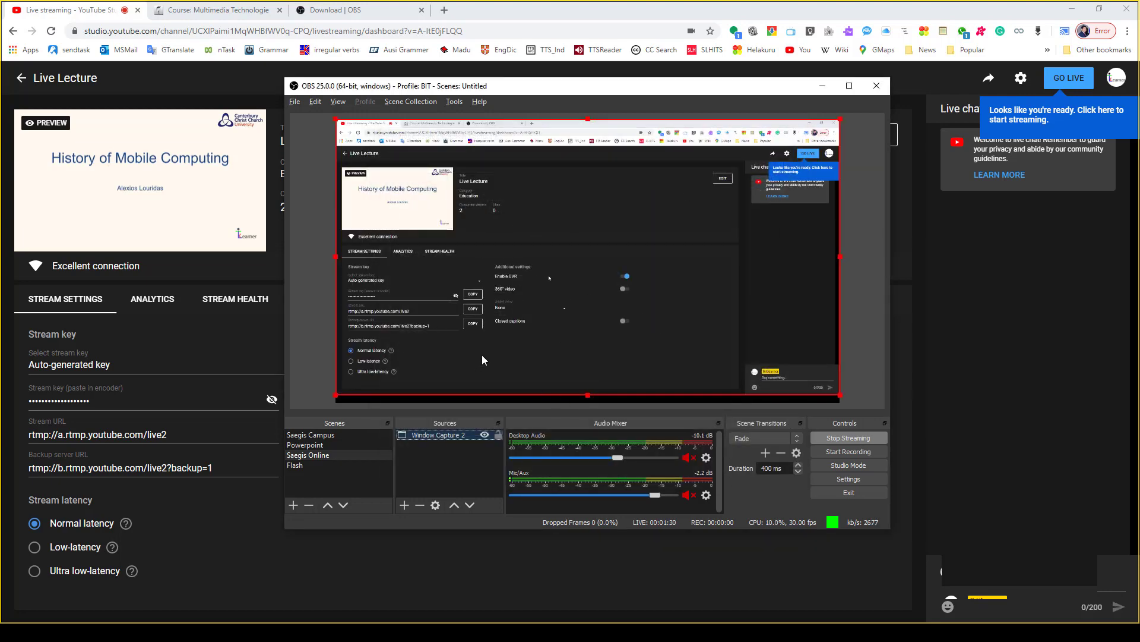
# - Check the browser capture by showing the Multimedia Technologies course page and returning to the live streaming dashboard
pyautogui.click(239, 12)
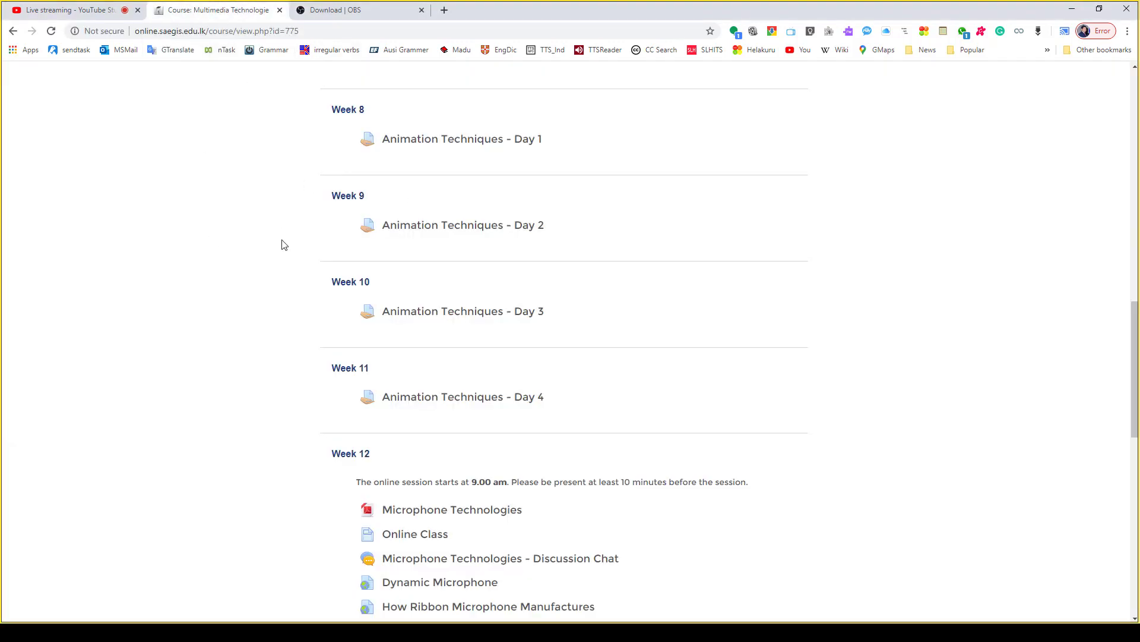
pyautogui.hotkey('alt', 'Tab')
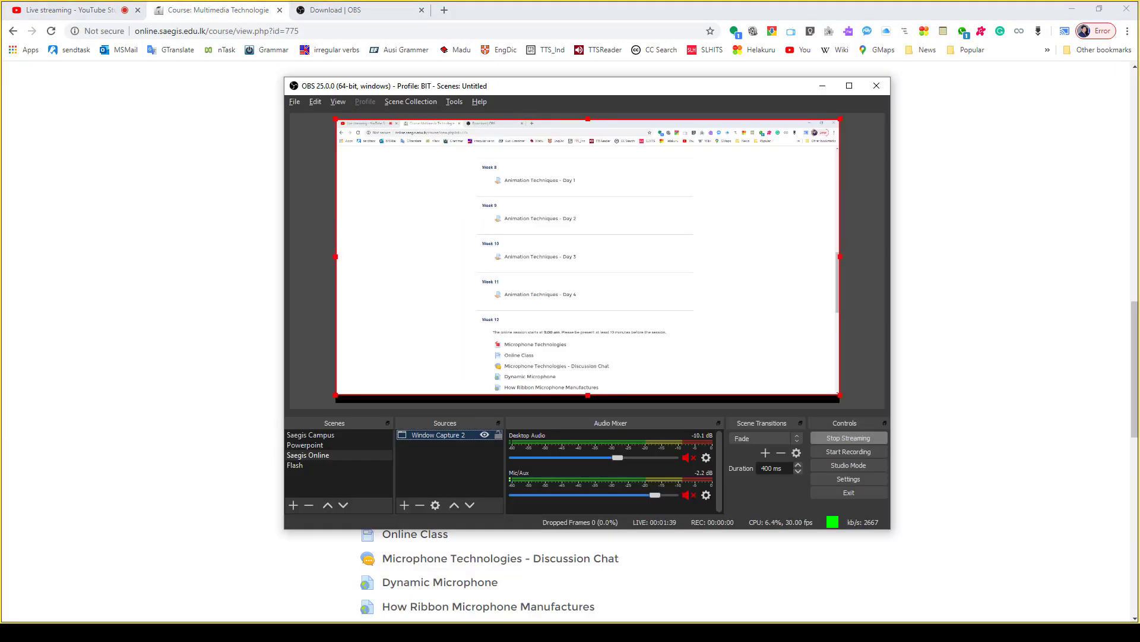
pyautogui.click(107, 11)
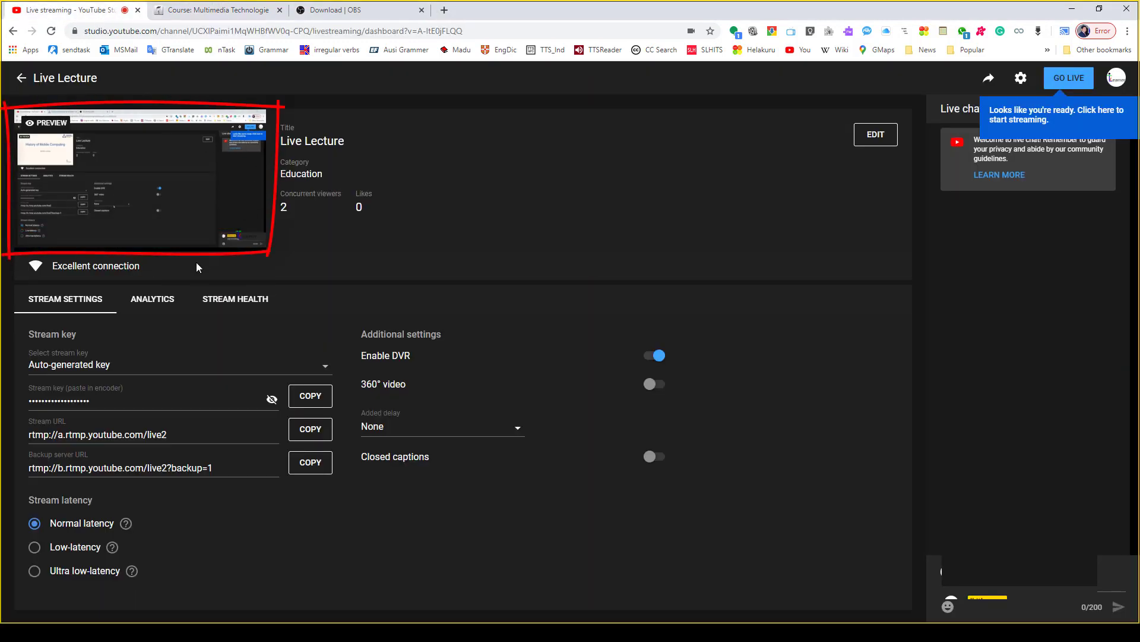
# - Return to OBS, show the Flash scene, and switch the output back to the Saegis Campus scene
pyautogui.hotkey('alt', 'Tab')
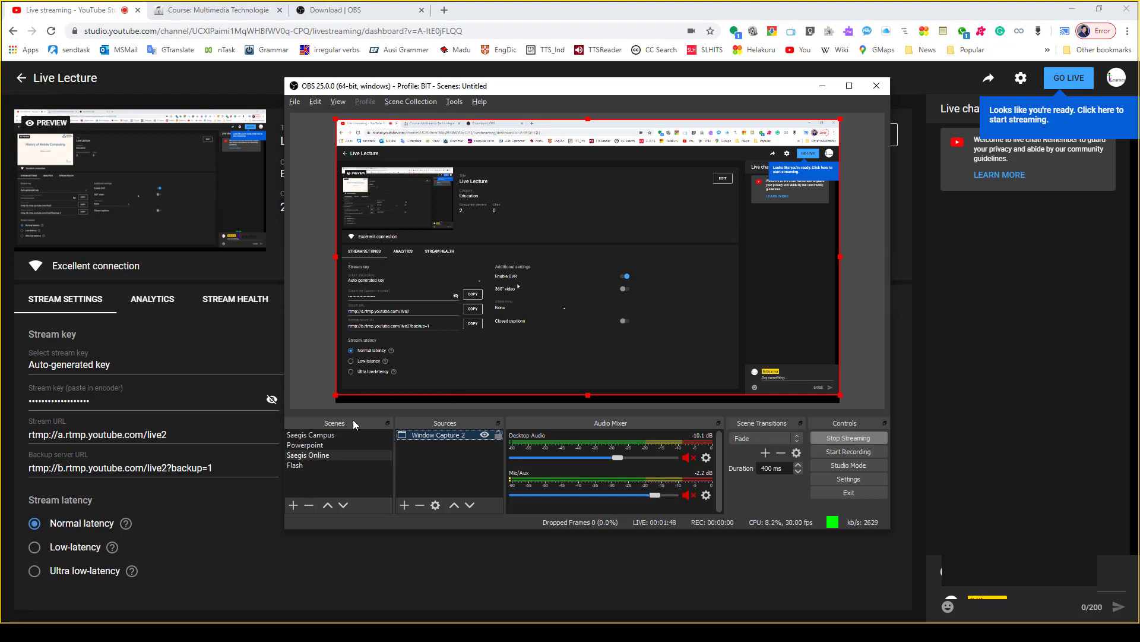
pyautogui.click(300, 467)
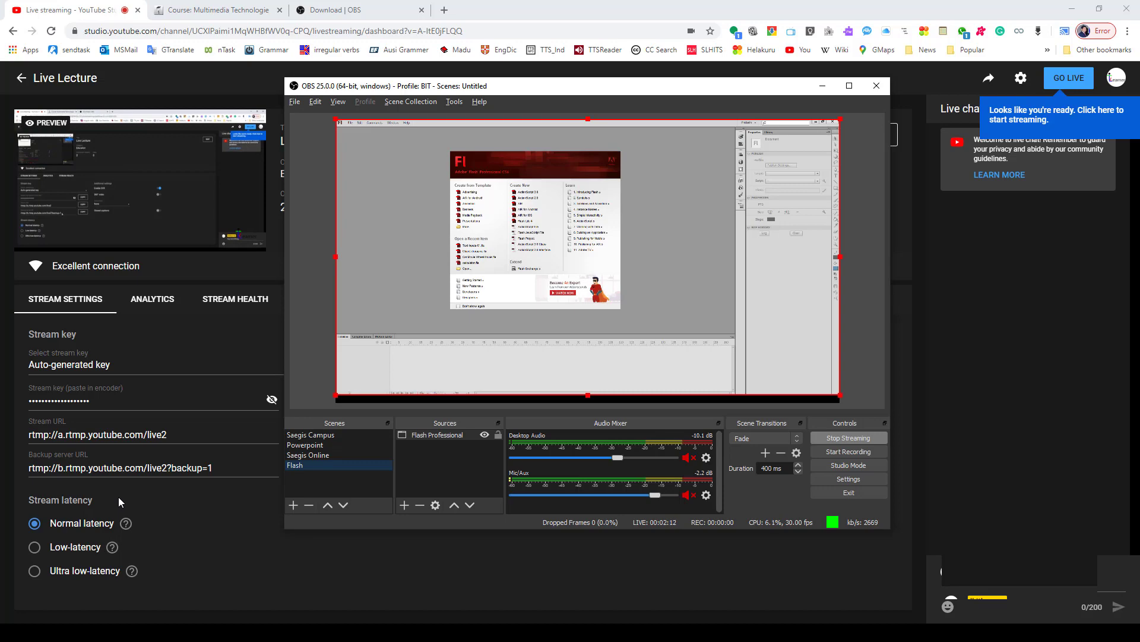
pyautogui.click(311, 437)
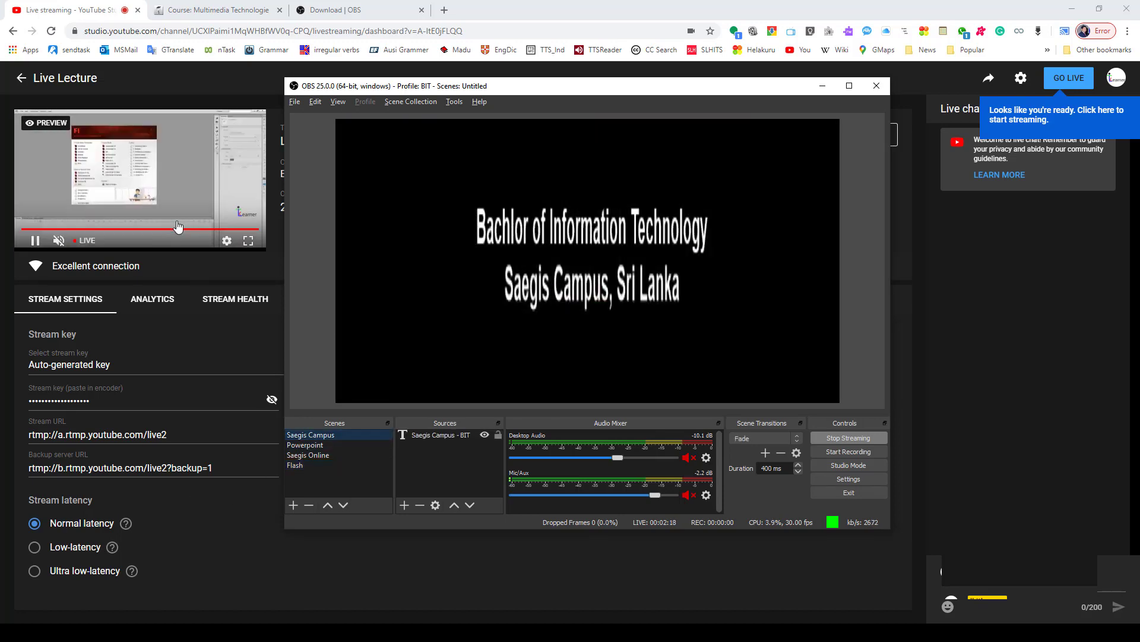
# - Return to the YouTube Studio dashboard and copy the share link of the Live Lecture stream
pyautogui.click(919, 330)
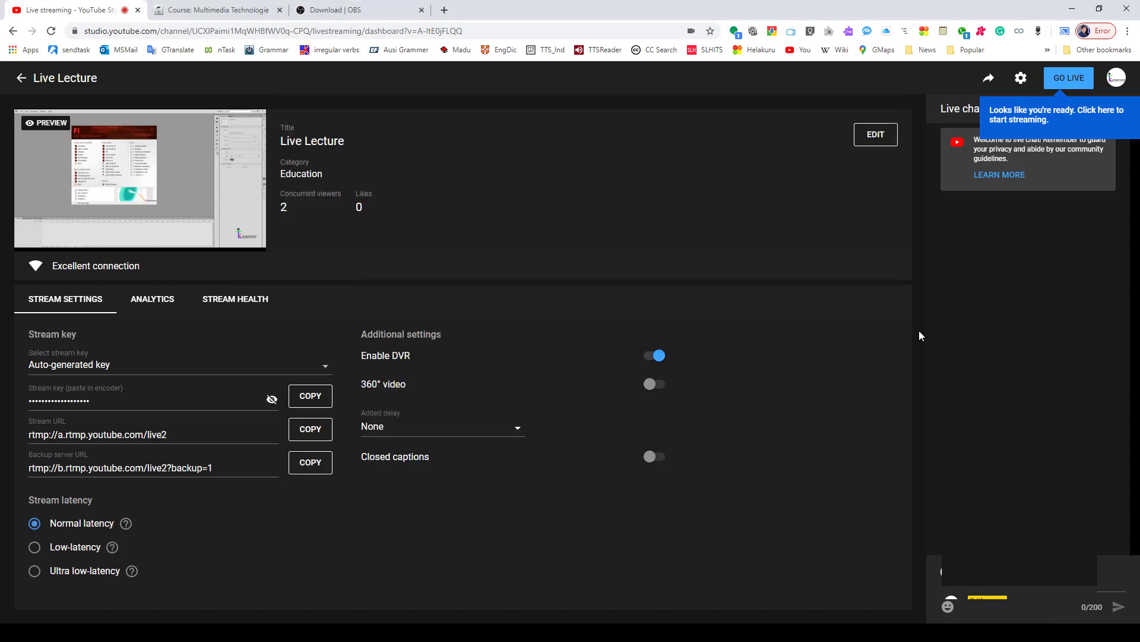
pyautogui.click(990, 81)
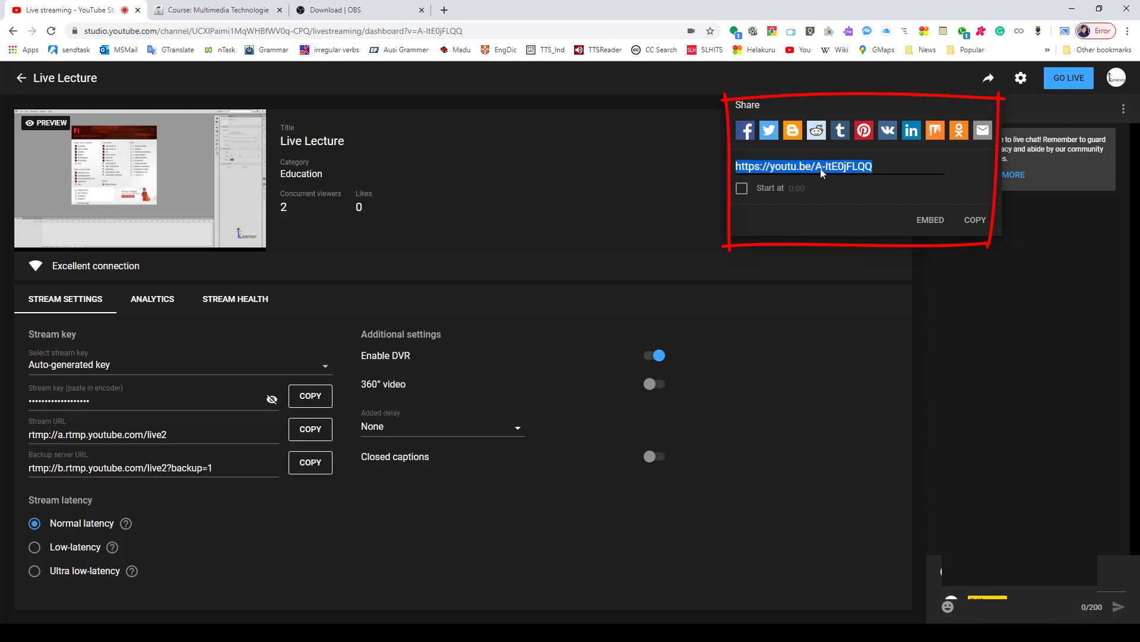
pyautogui.click(975, 221)
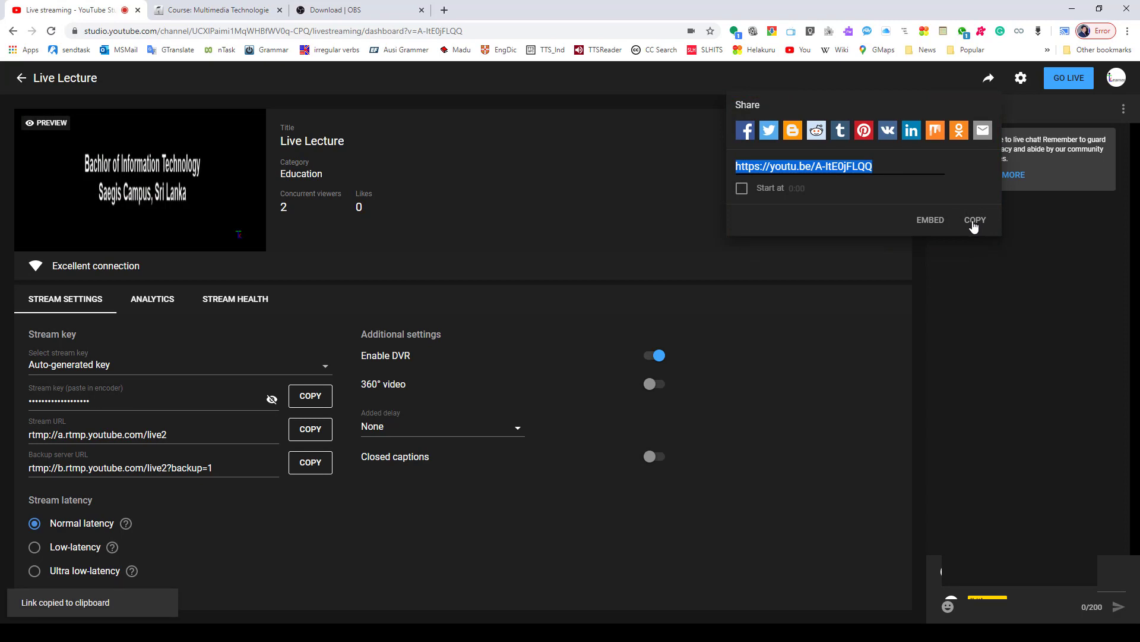
# - Open the copied stream link in a new incognito browser window to see the viewer's page
pyautogui.click(1127, 31)
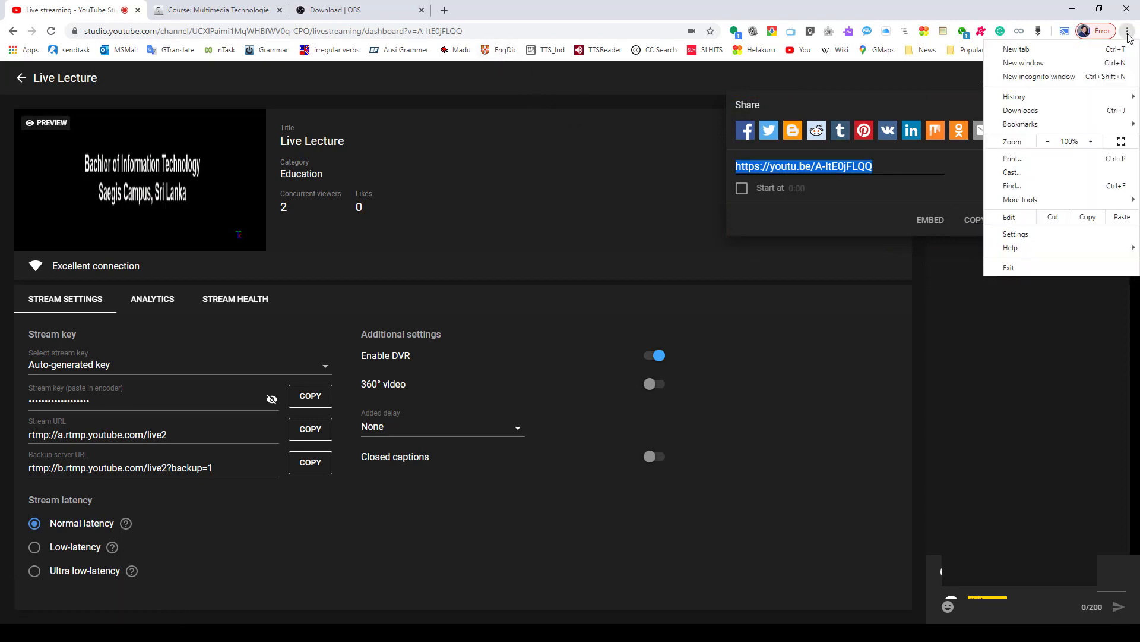
pyautogui.click(1047, 82)
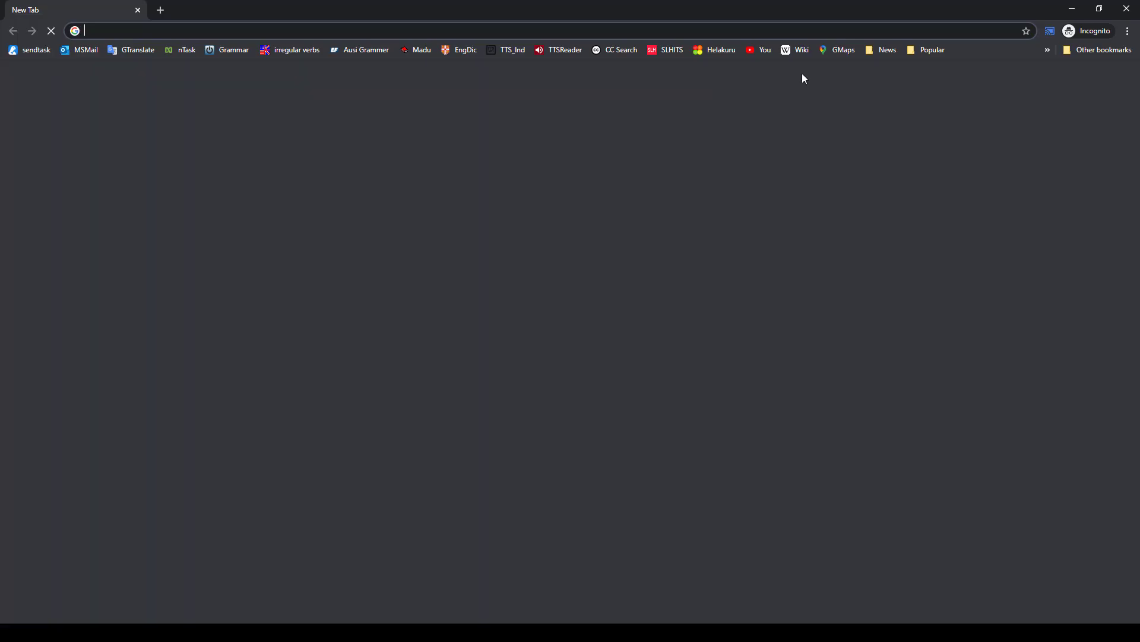
pyautogui.rightClick(702, 30)
pyautogui.click(726, 108)
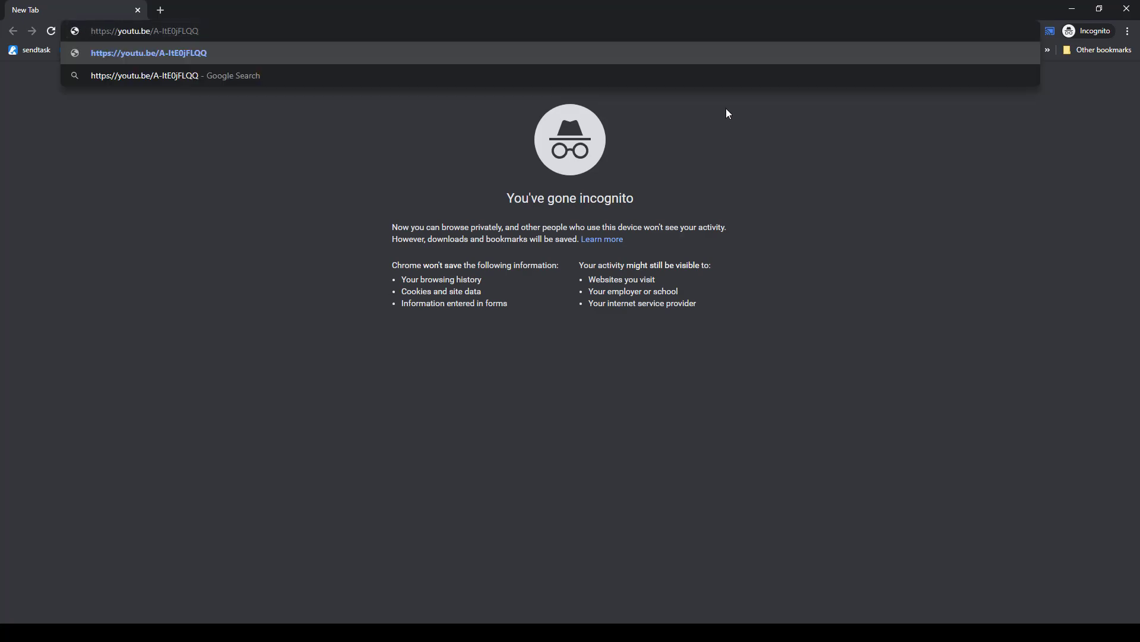
pyautogui.press('Return')
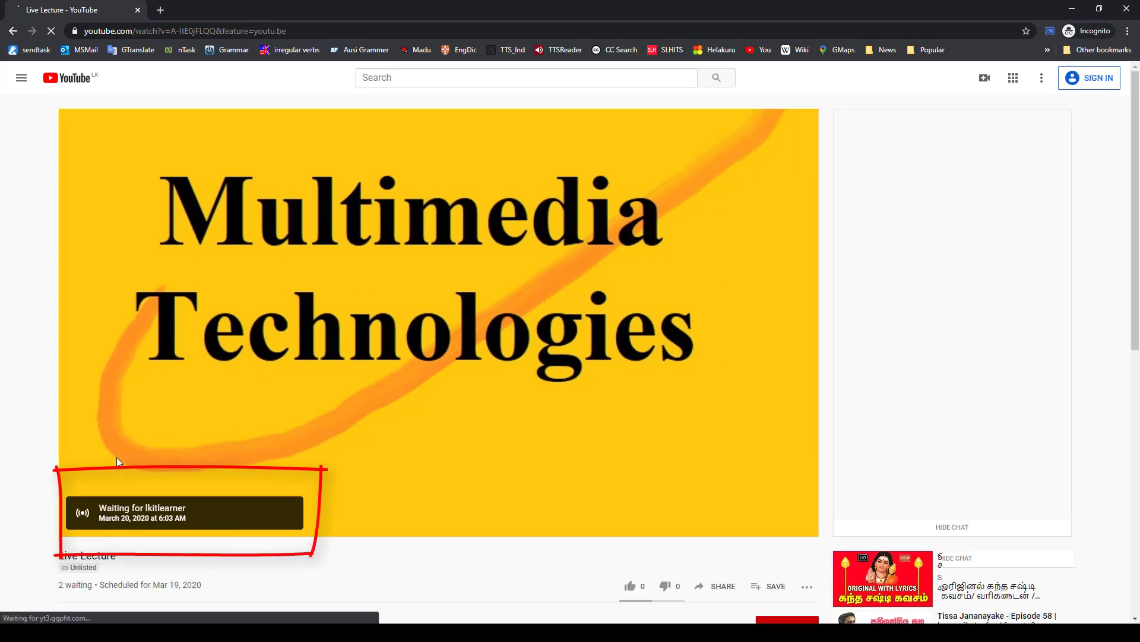
# - Return to the YouTube Studio dashboard, take the Live Lecture stream live, and check the broadcast on the incognito viewer's page
pyautogui.hotkey('alt', 'Tab')
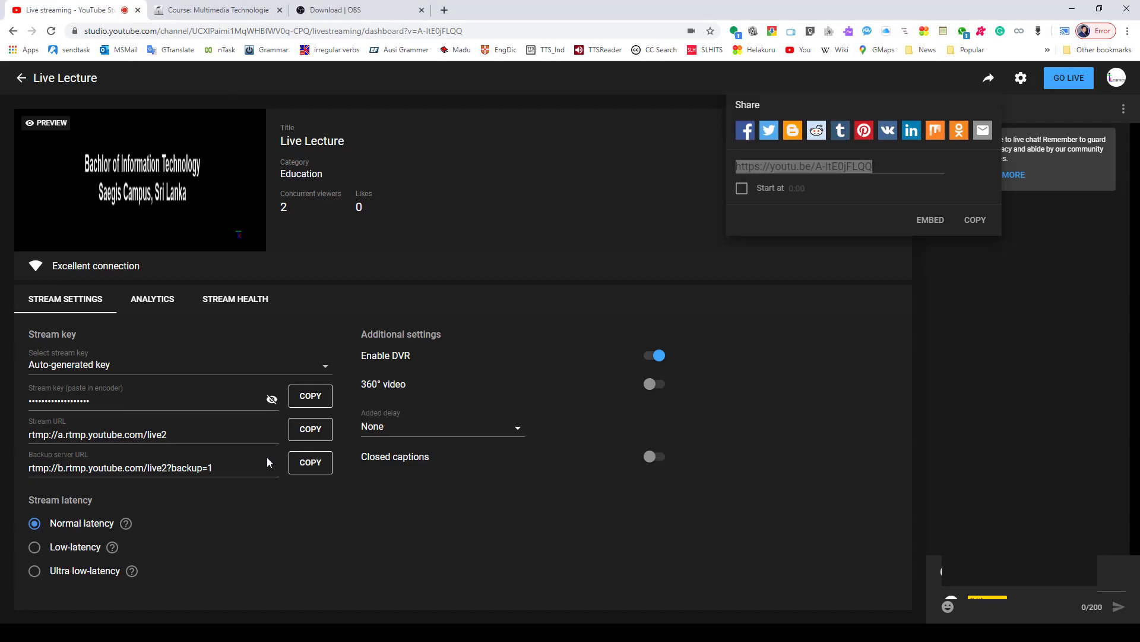
pyautogui.click(1055, 82)
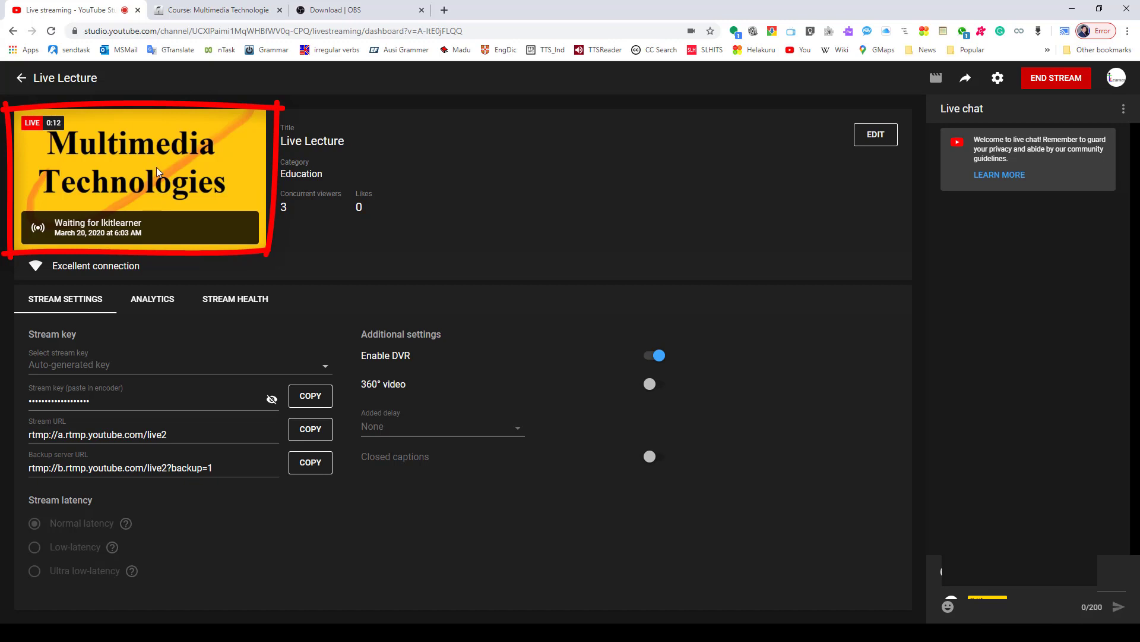
pyautogui.hotkey('alt', 'Tab')
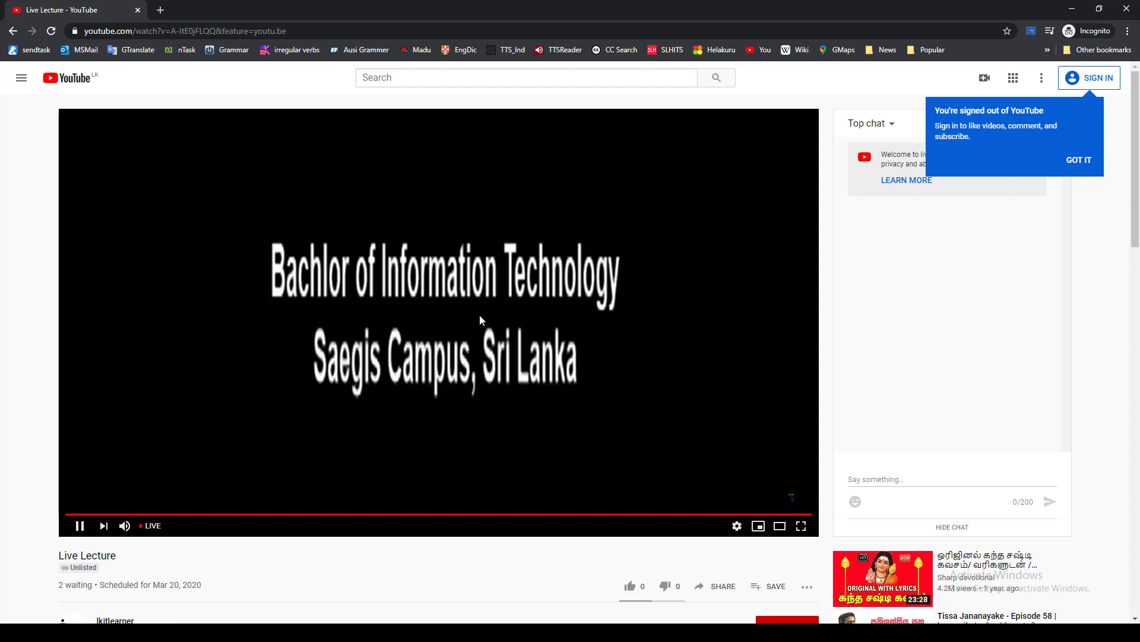
# - Show the Powerpoint scene from OBS on the live stream and check it on the viewer's page
pyautogui.hotkey('alt', 'Tab')
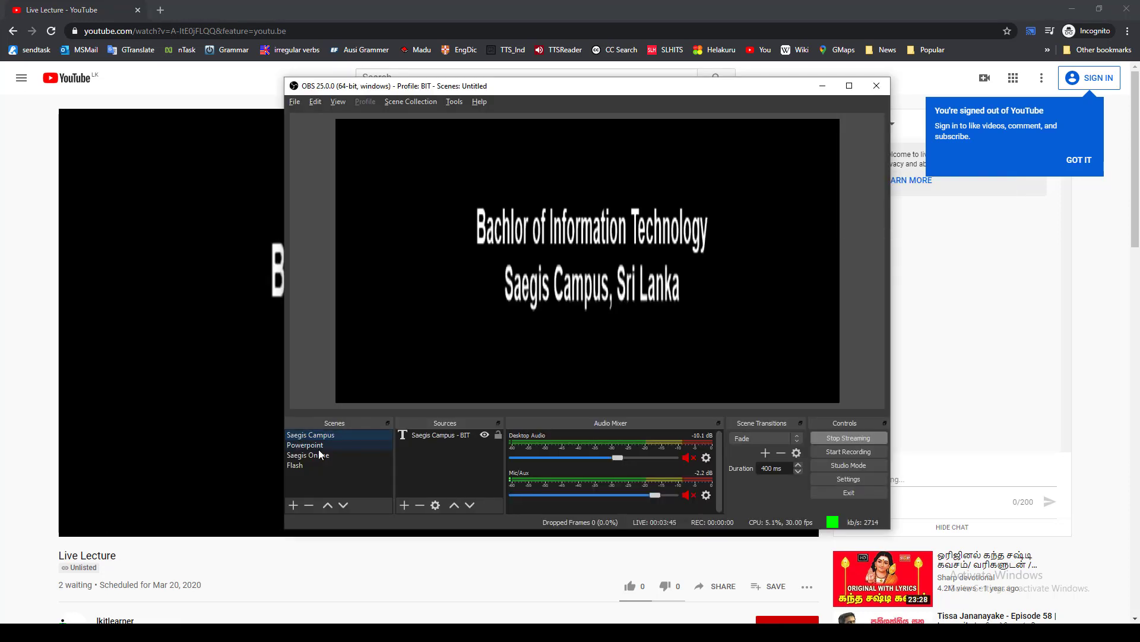
pyautogui.click(318, 445)
pyautogui.click(26, 331)
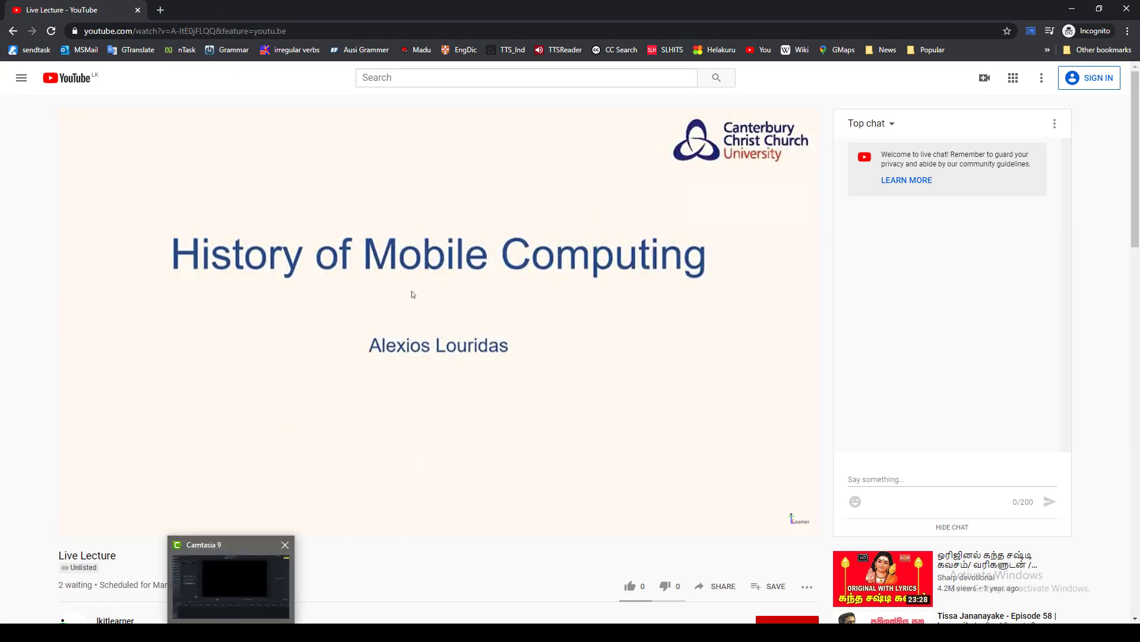
# - Switch the OBS output to the Saegis Online scene, bring up the Multimedia Technologies course page, and check it on the viewer's page
pyautogui.click(206, 631)
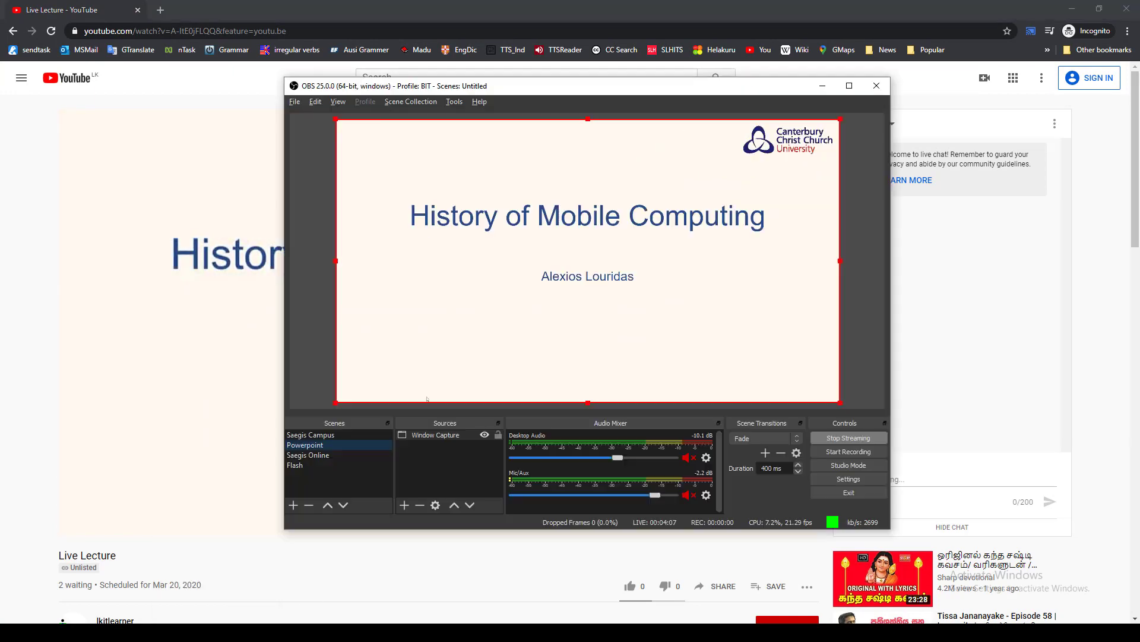
pyautogui.click(317, 454)
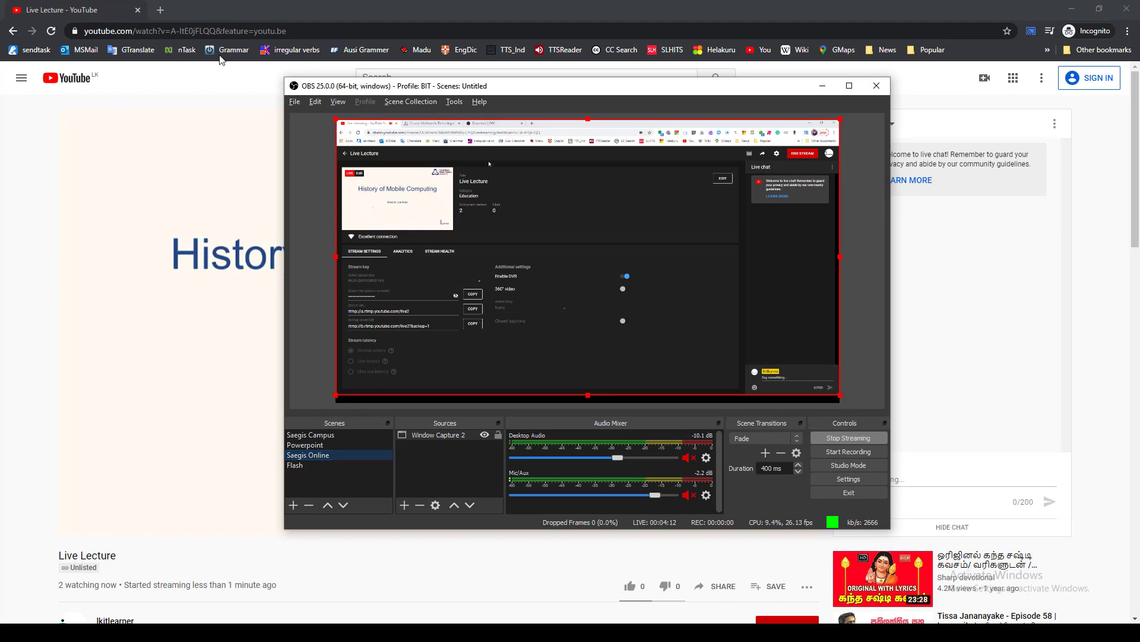
pyautogui.hotkey('alt', 'Tab')
pyautogui.hotkey('alt', 'Tab')
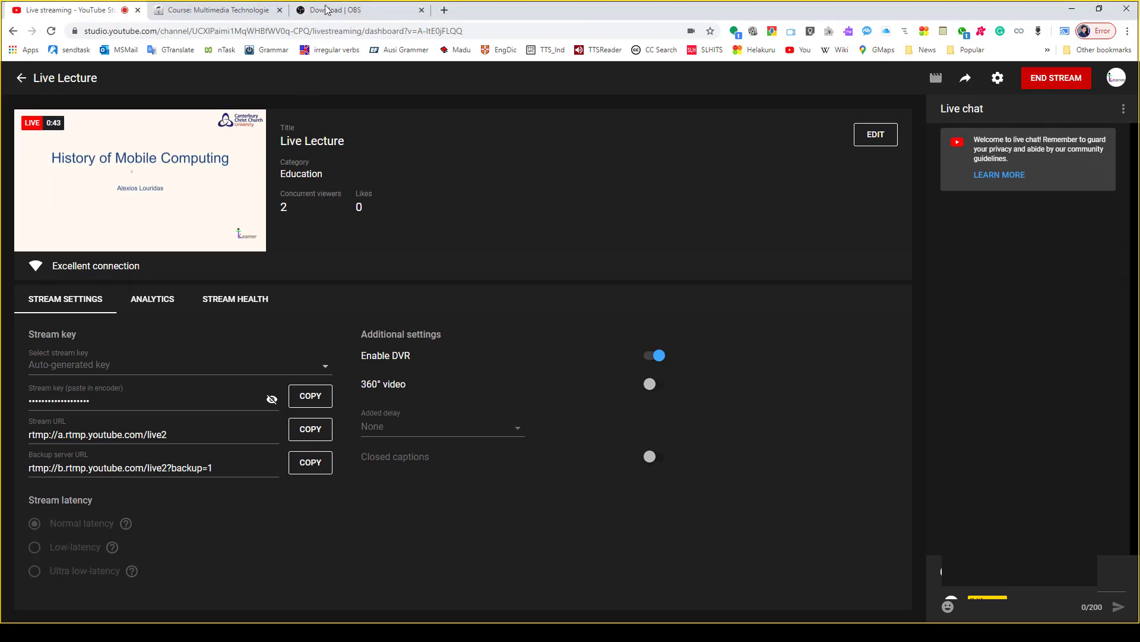
pyautogui.click(214, 10)
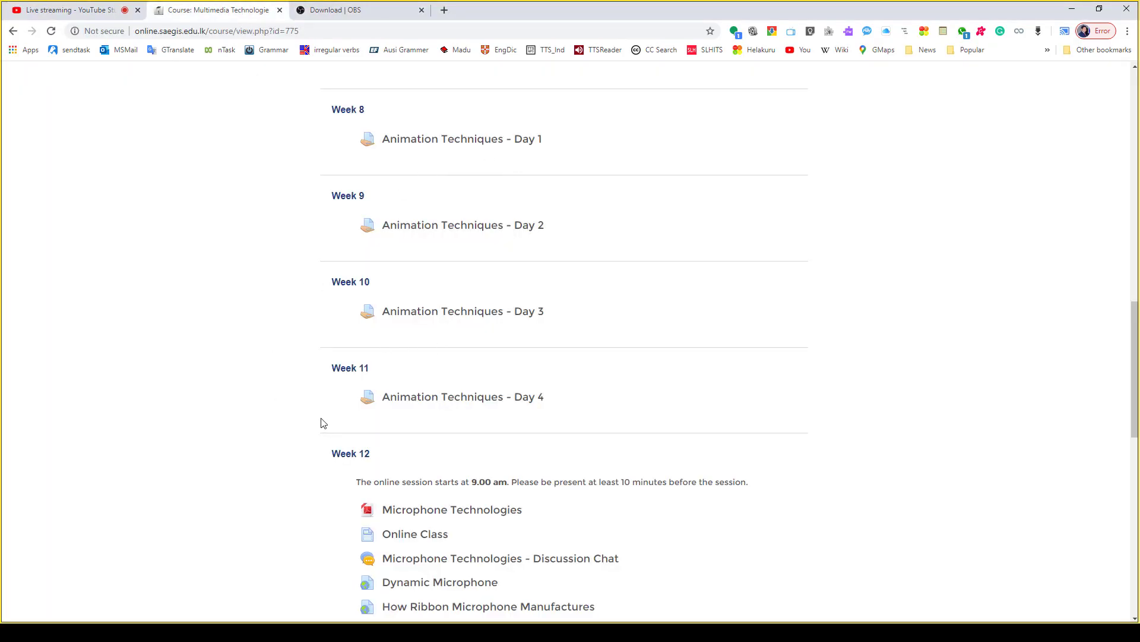
pyautogui.hotkey('alt', 'Tab')
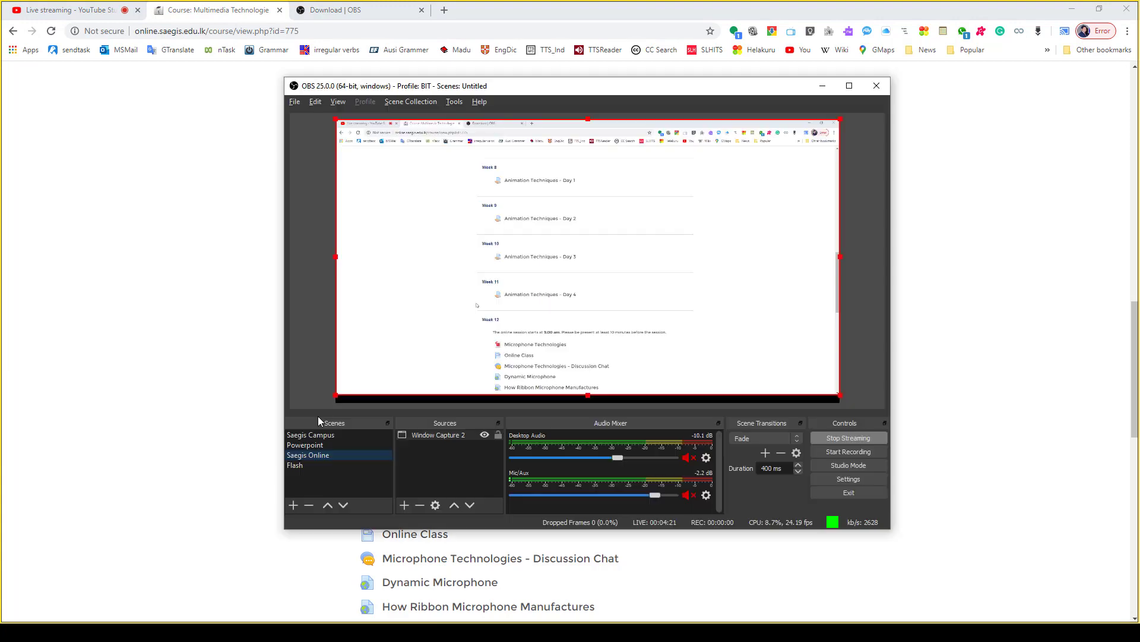
pyautogui.hotkey('alt', 'Tab')
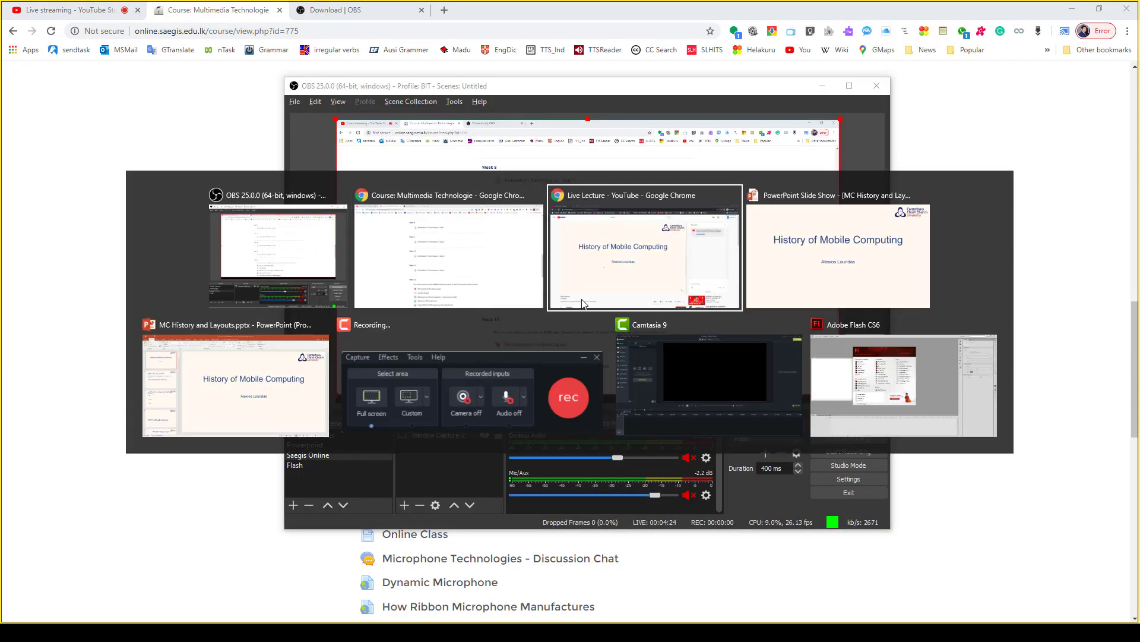
pyautogui.click(582, 300)
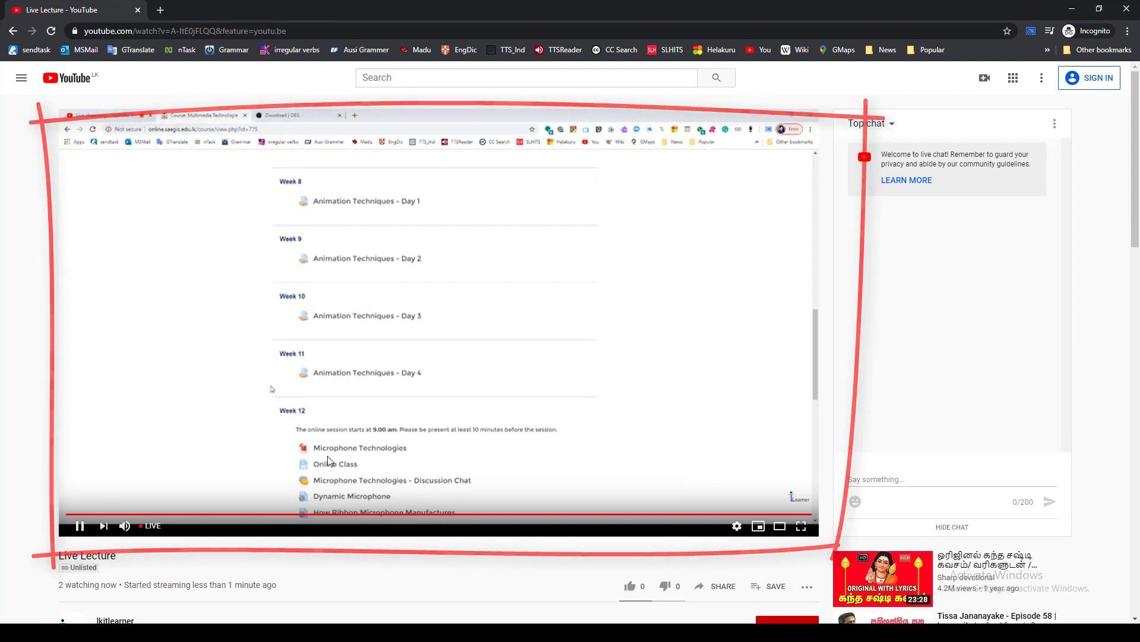
# - Test the live audio by briefly unmuting Mic/Aux in OBS, muting it again, and checking the viewer's page
pyautogui.hotkey('alt', 'Tab')
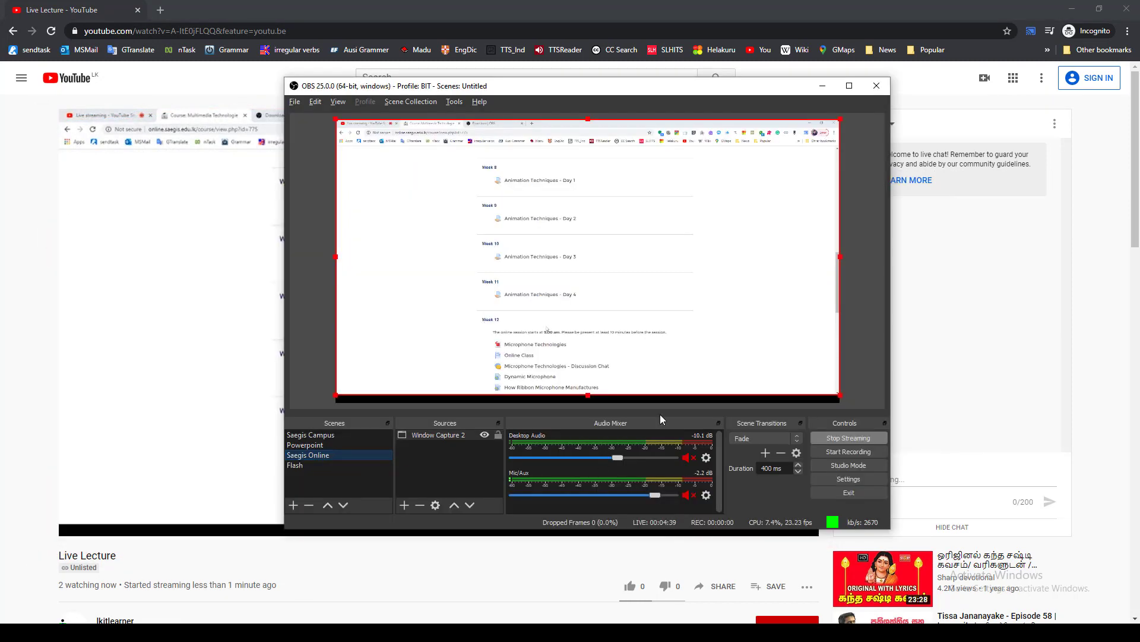
pyautogui.click(690, 495)
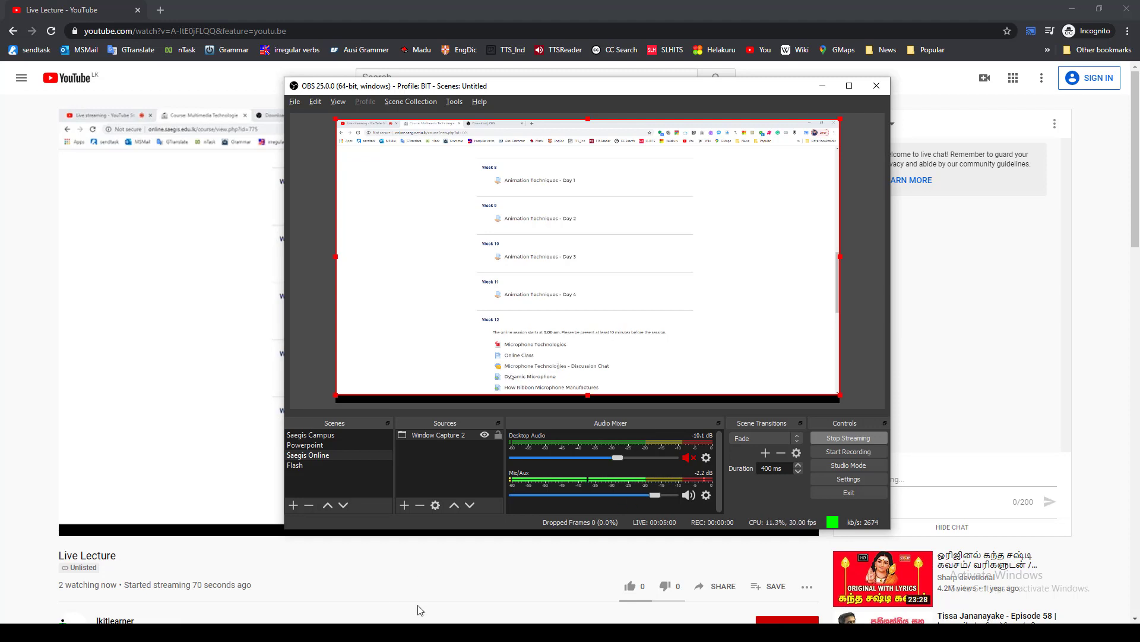
pyautogui.click(692, 494)
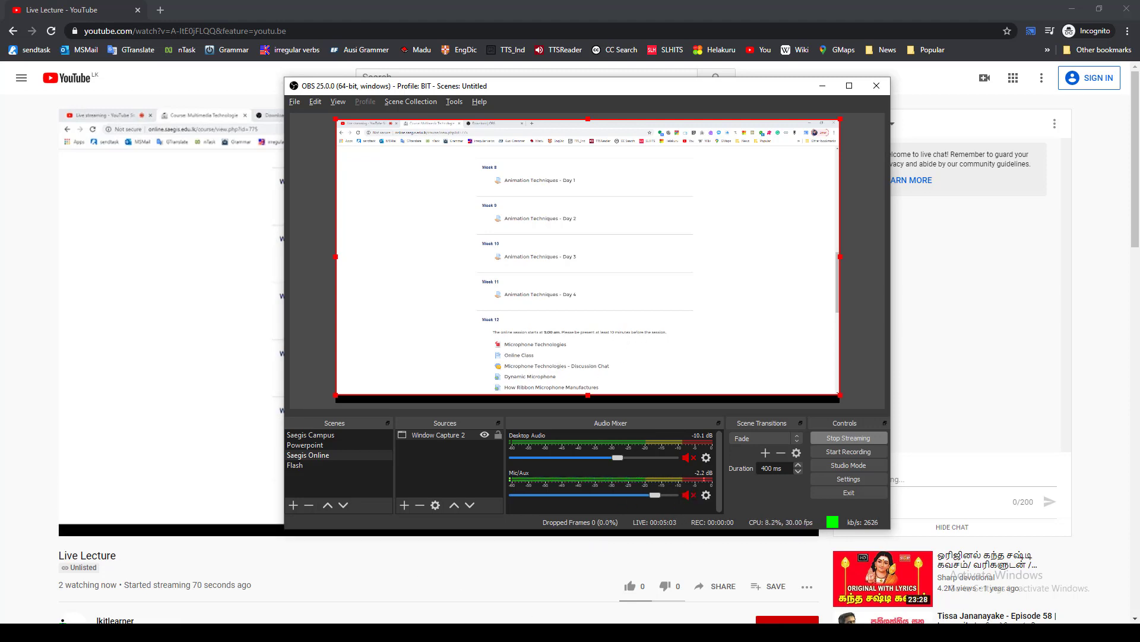
pyautogui.moveTo(166, 632)
pyautogui.click(215, 587)
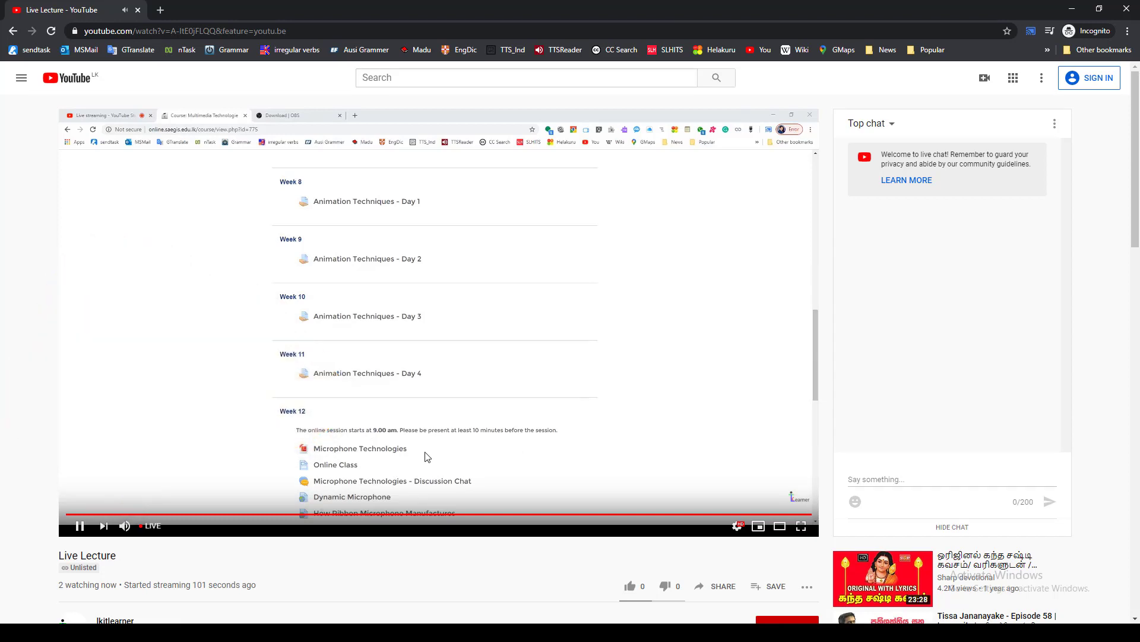
# - Switch the OBS output back to the Saegis Campus scene and stop streaming
pyautogui.hotkey('alt', 'Tab')
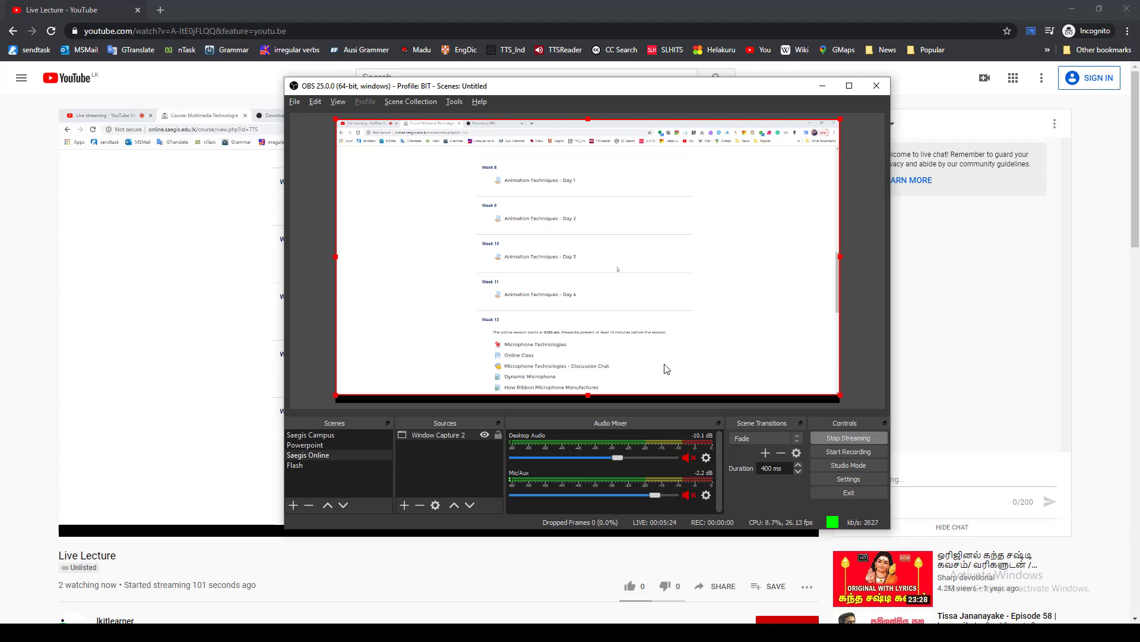
pyautogui.click(308, 437)
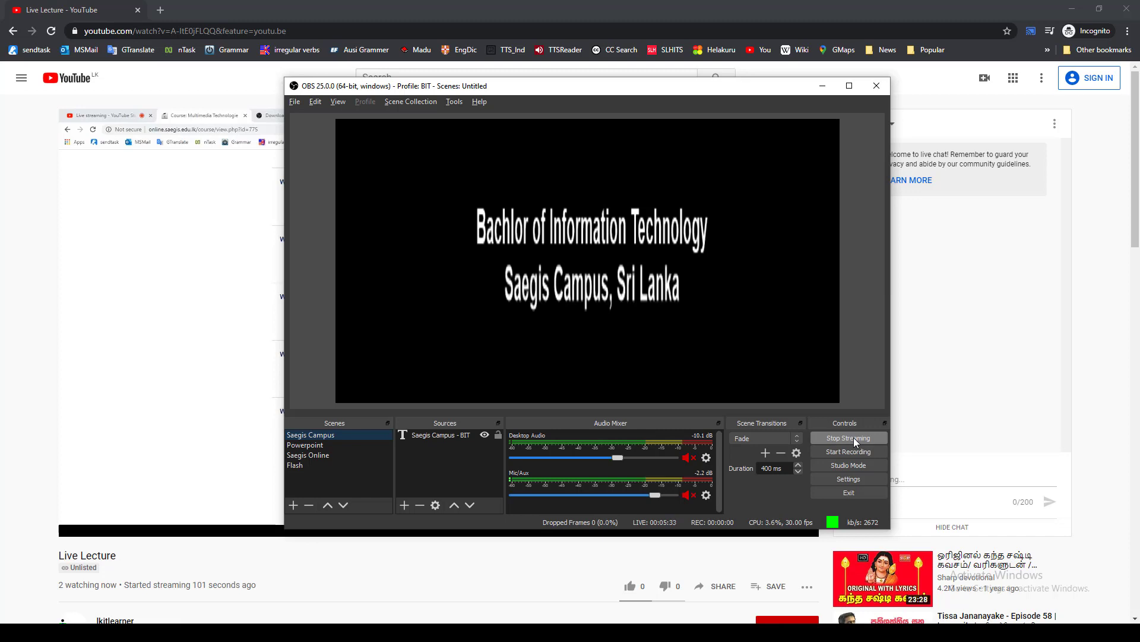
pyautogui.click(853, 437)
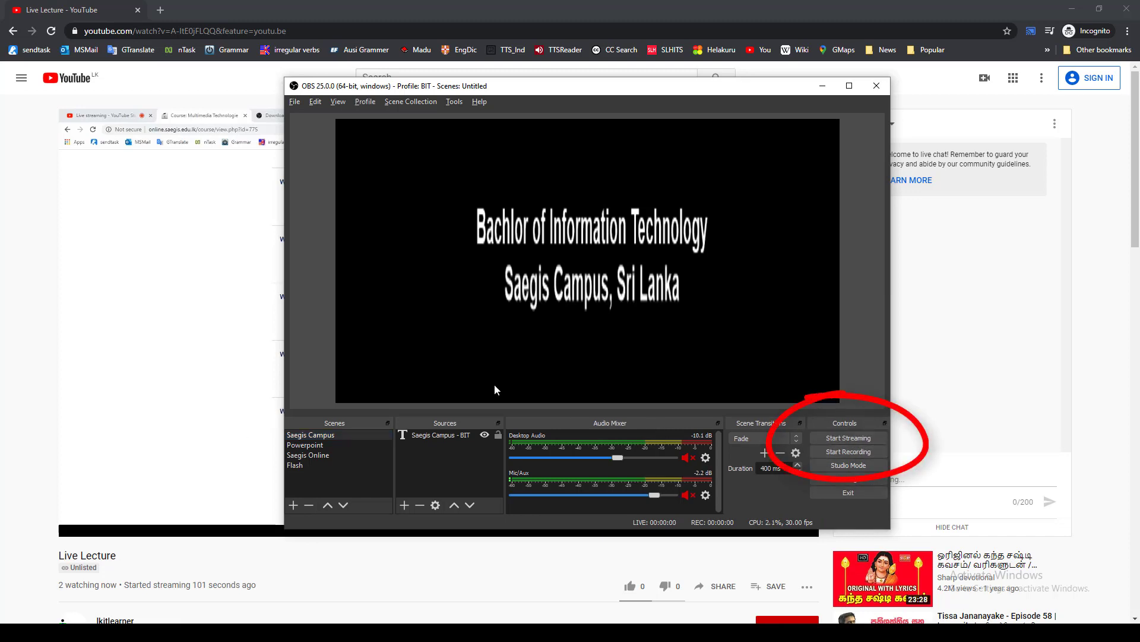
# - Check the viewer's page, return to the YouTube live streaming dashboard, and end the Live Lecture stream
pyautogui.hotkey('alt', 'Tab')
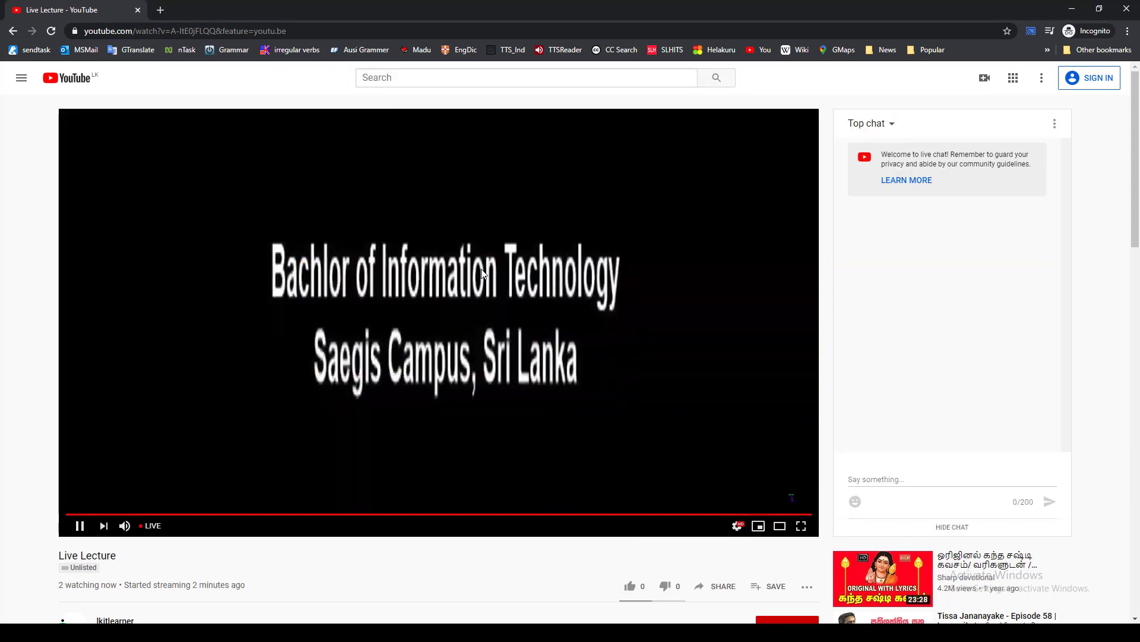
pyautogui.hotkey('alt', 'Tab')
pyautogui.hotkey('alt', 'Tab')
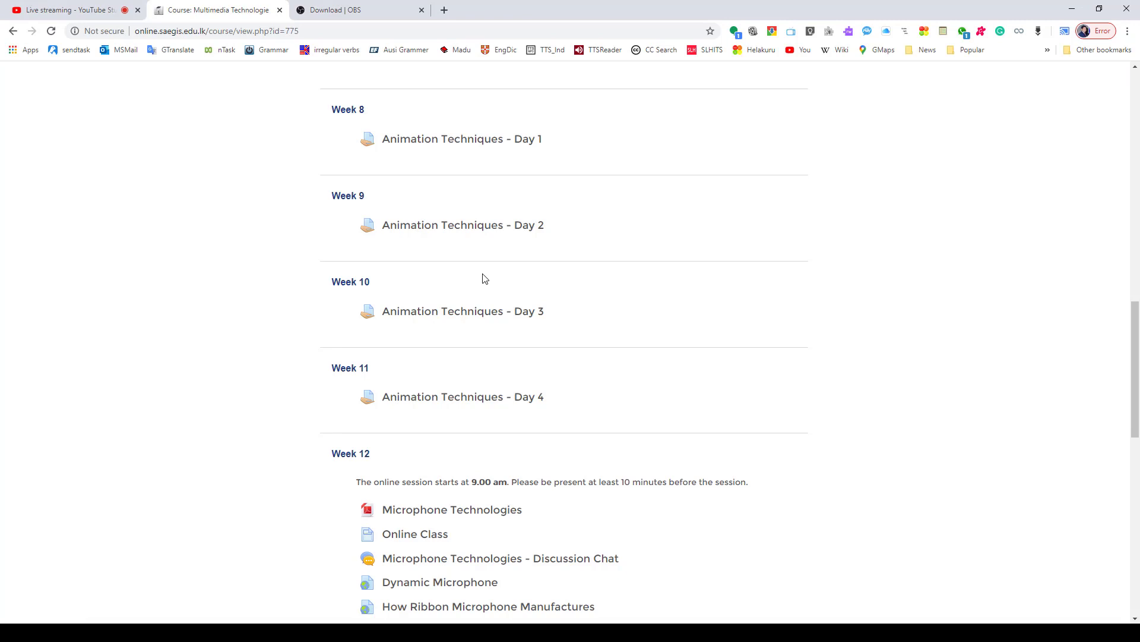
pyautogui.click(134, 8)
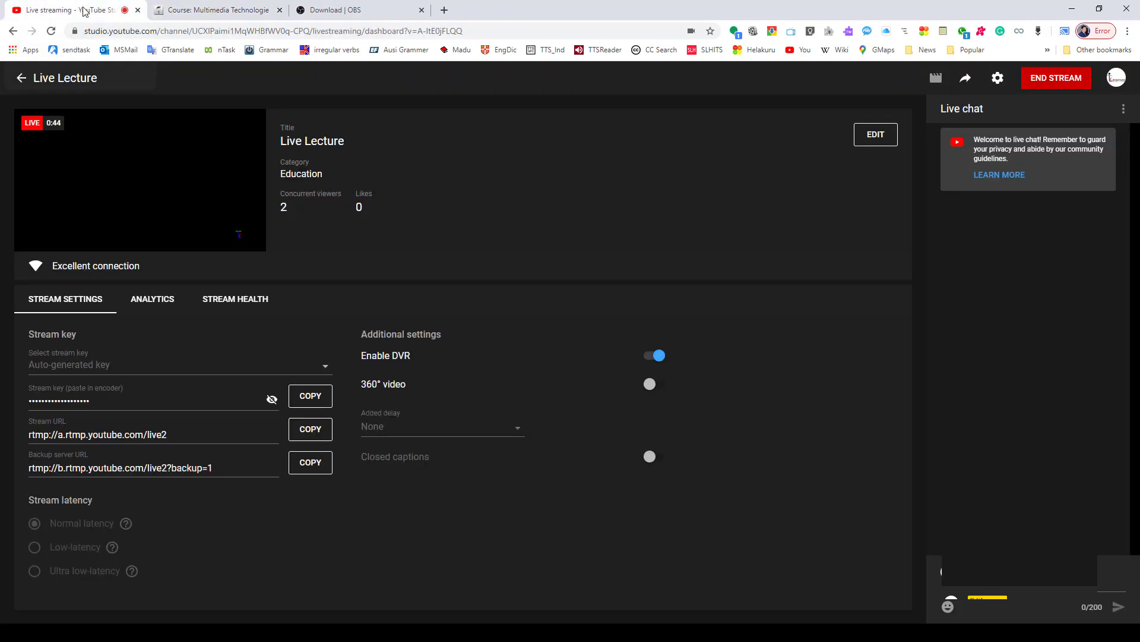
pyautogui.click(1041, 83)
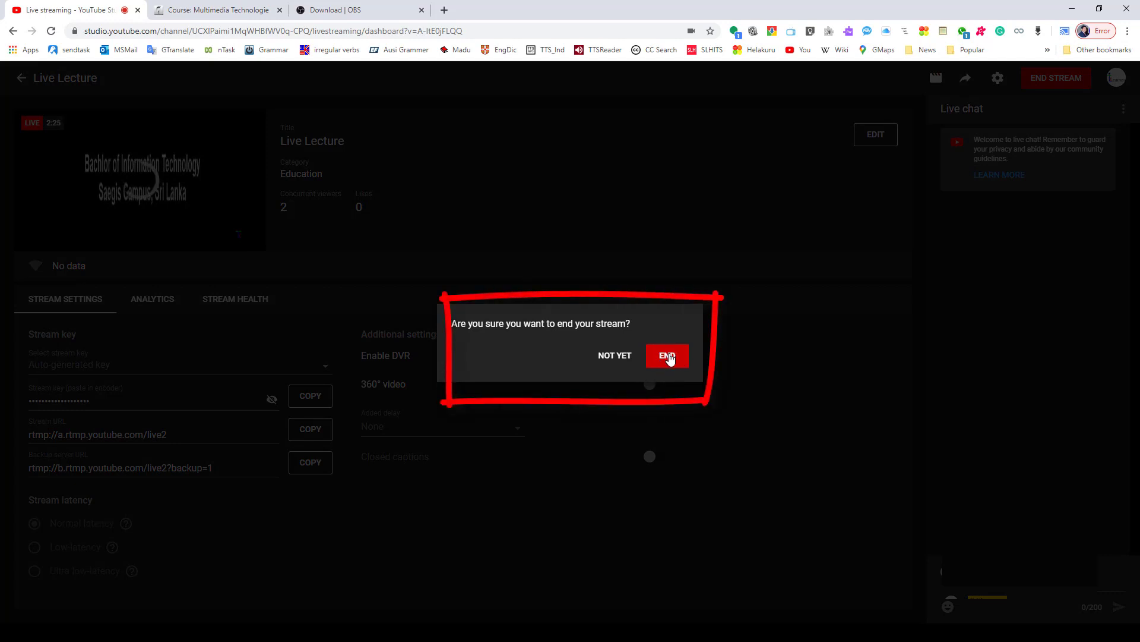
pyautogui.click(667, 356)
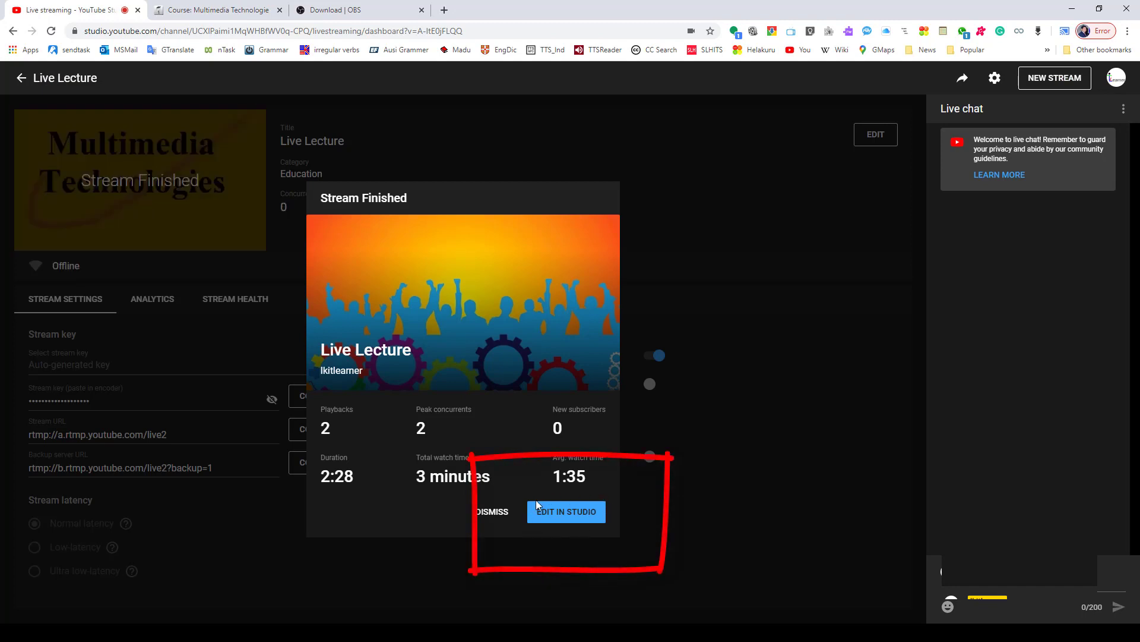
# - Open the finished stream for editing in YouTube Studio and review its basic and additional video details
pyautogui.click(578, 517)
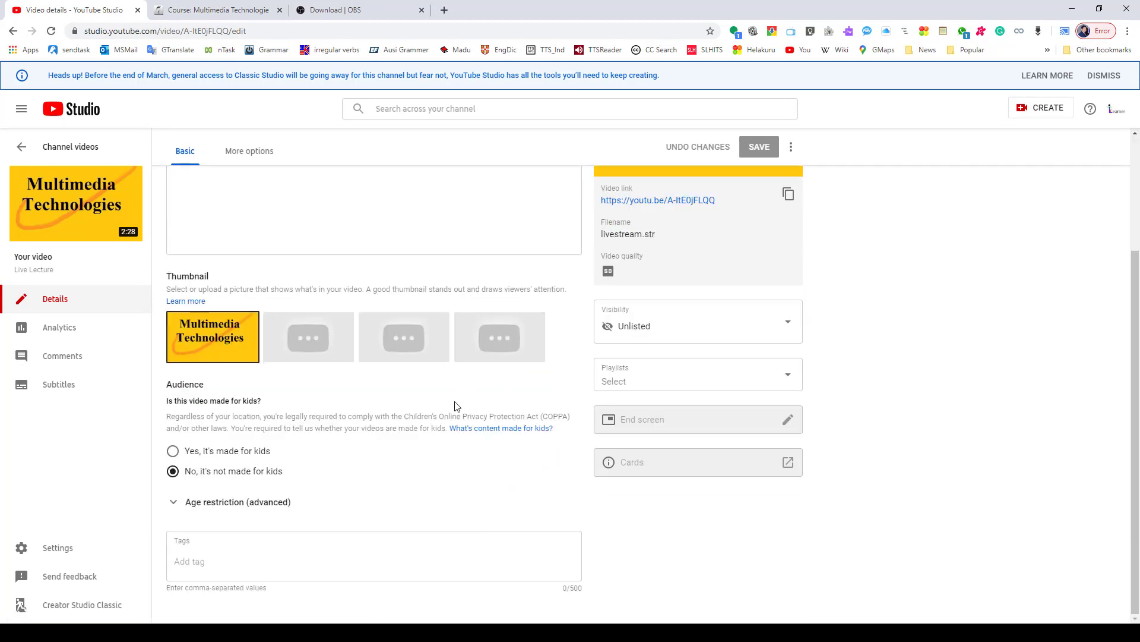
pyautogui.scroll(3, 575, 373)
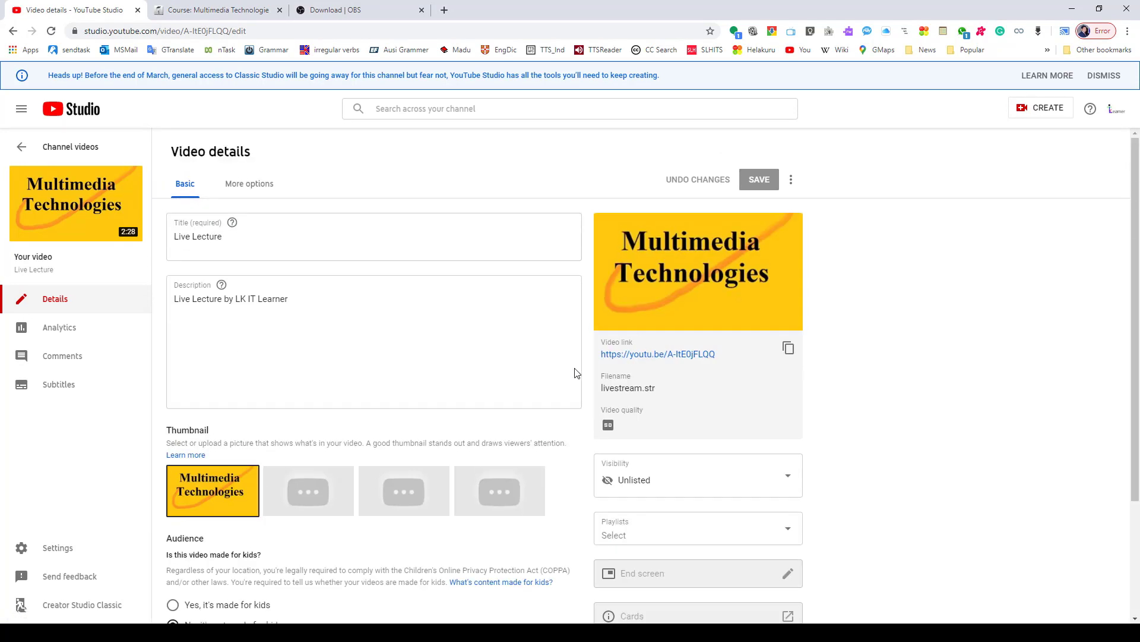
pyautogui.click(242, 188)
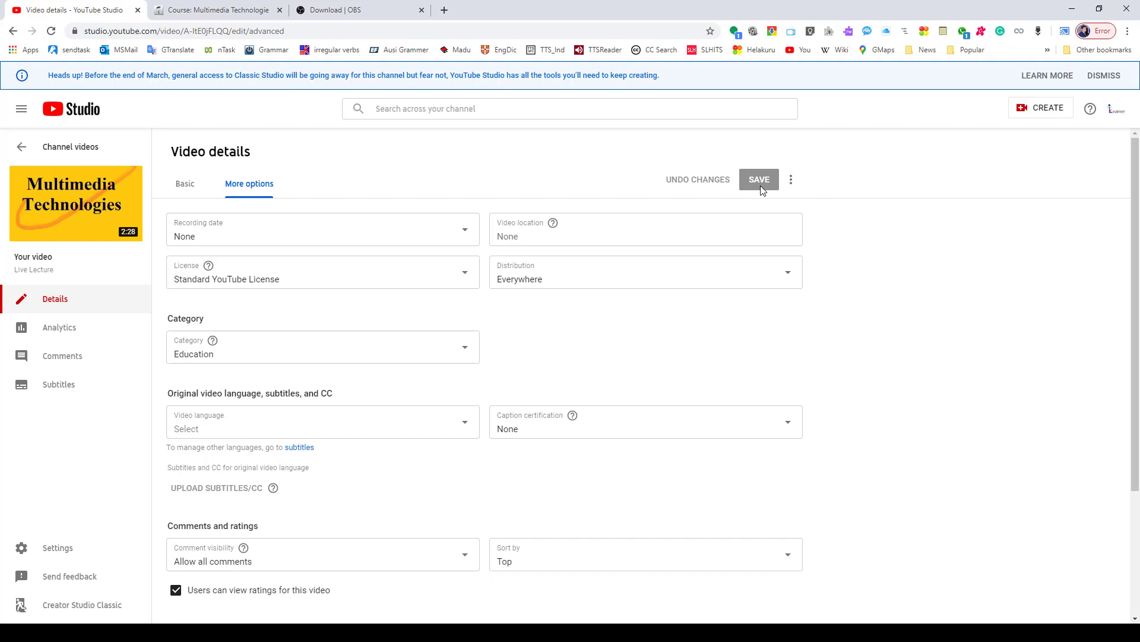
pyautogui.click(178, 190)
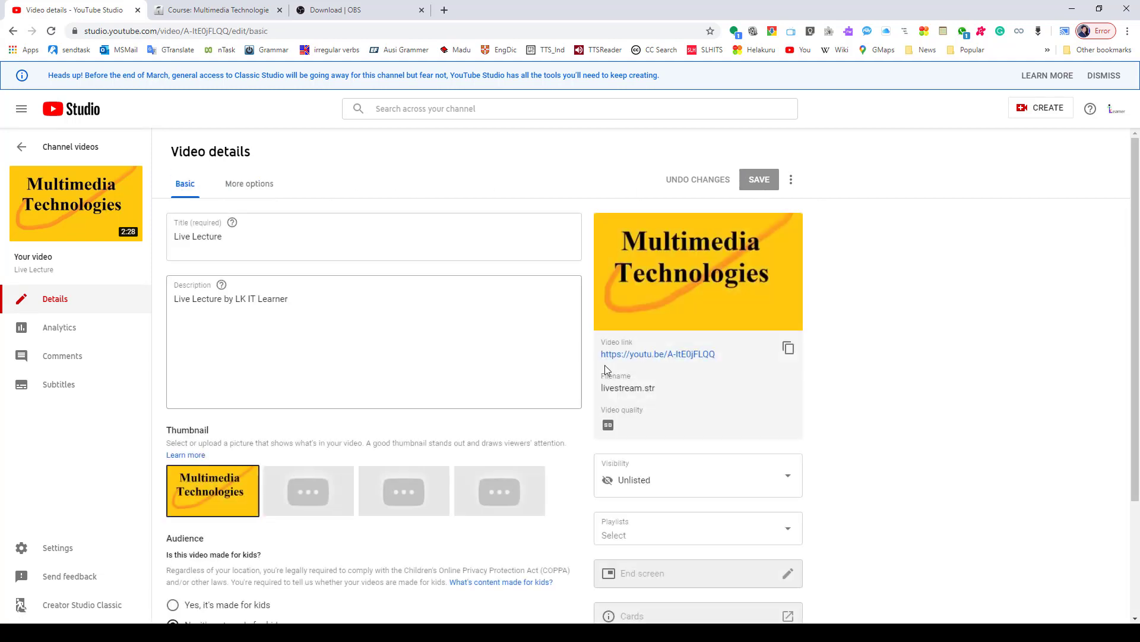
# - Inspect the playlist choices and the visibility options for the Live Lecture video
pyautogui.scroll(-2, 771, 451)
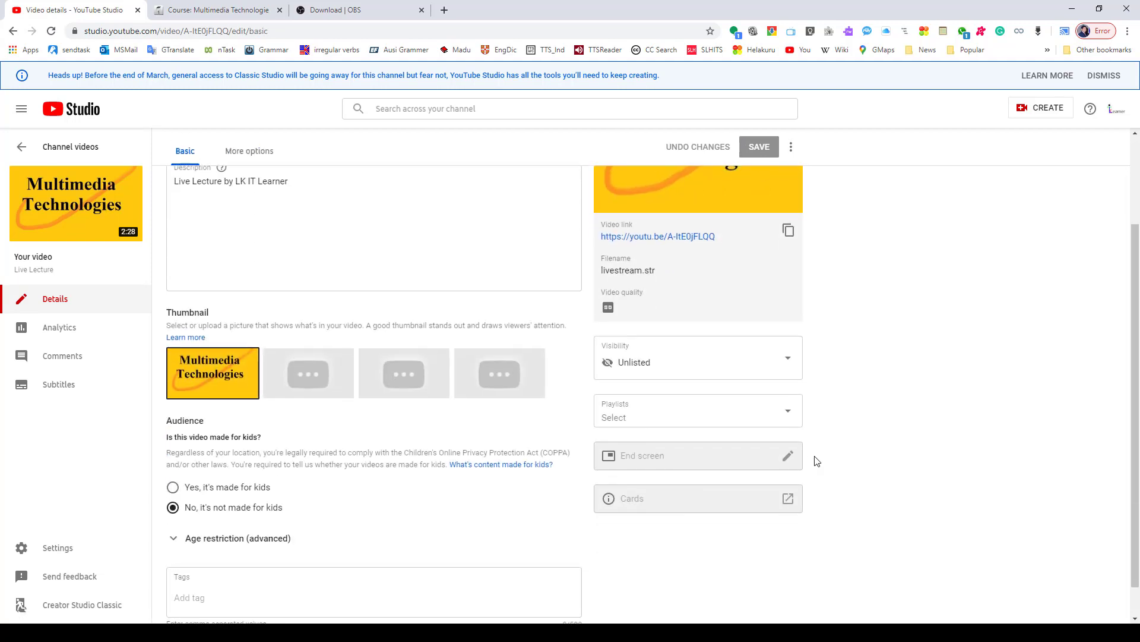
pyautogui.click(665, 421)
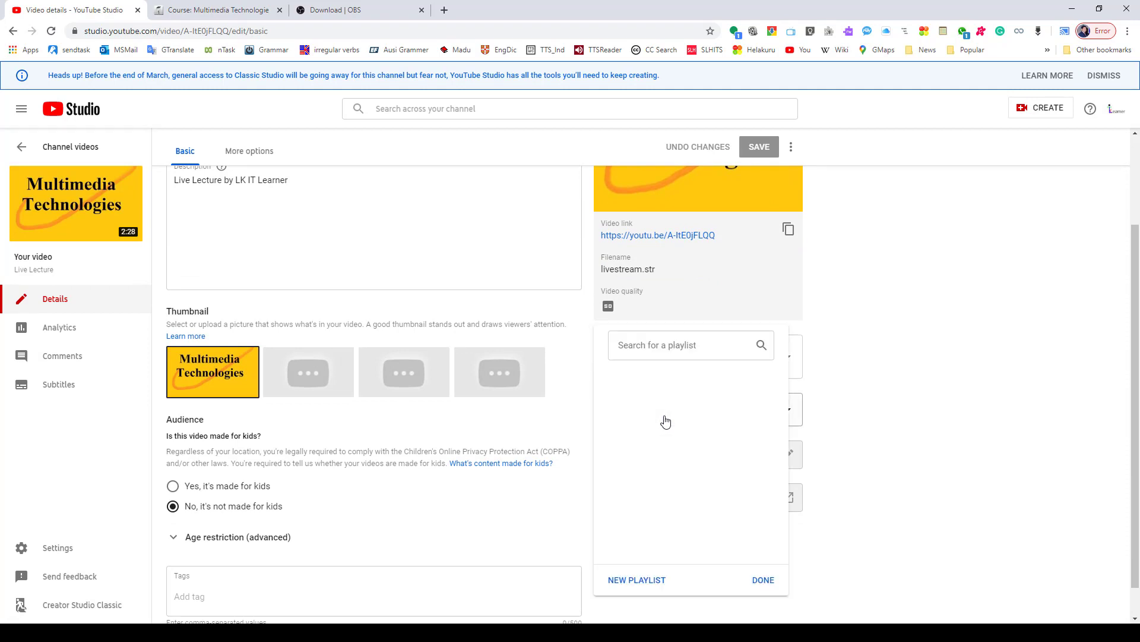
pyautogui.click(800, 417)
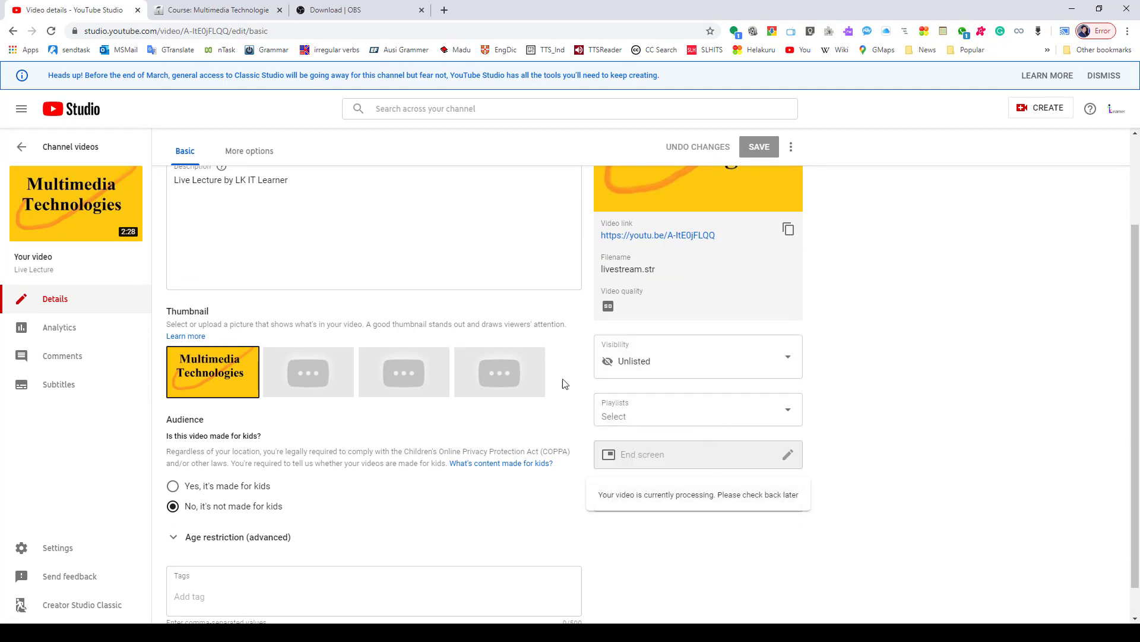
pyautogui.scroll(2, 563, 382)
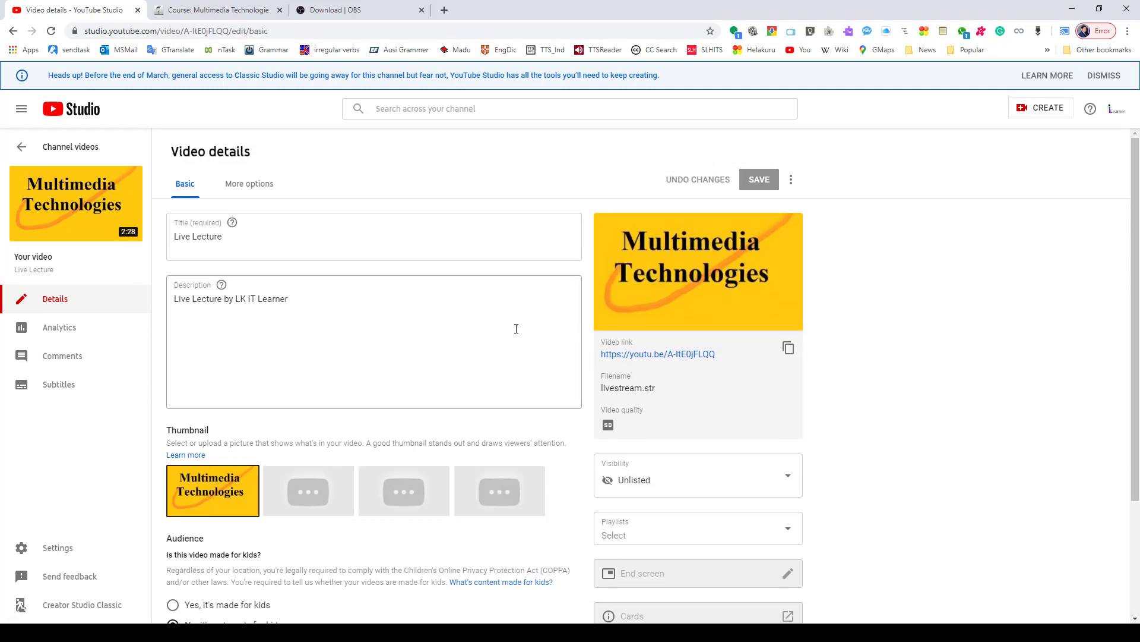
pyautogui.click(683, 482)
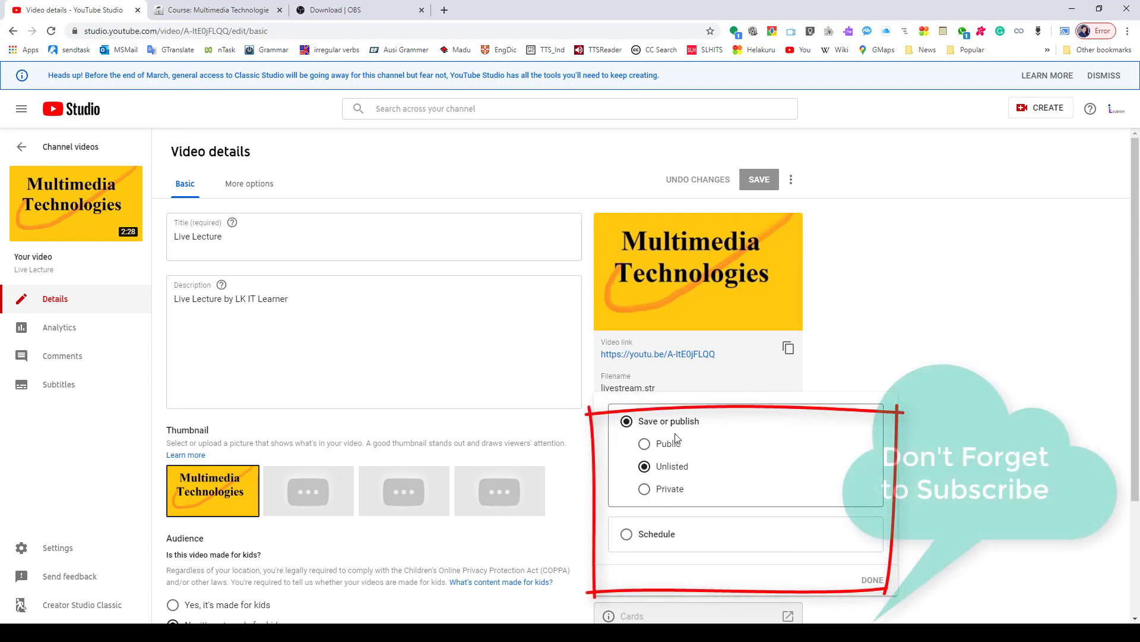